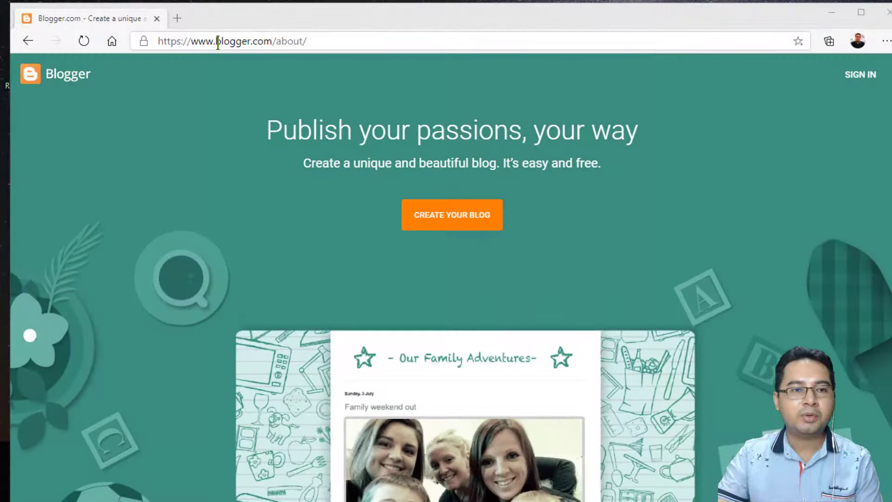
Sign in to Blogger from its welcome page with the listed Google account
double_click(225, 41)
click(776, 107)
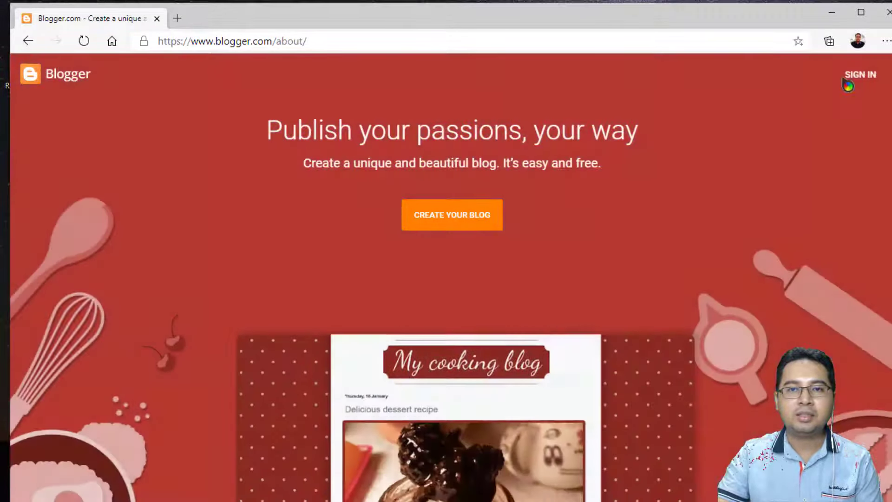
click(845, 81)
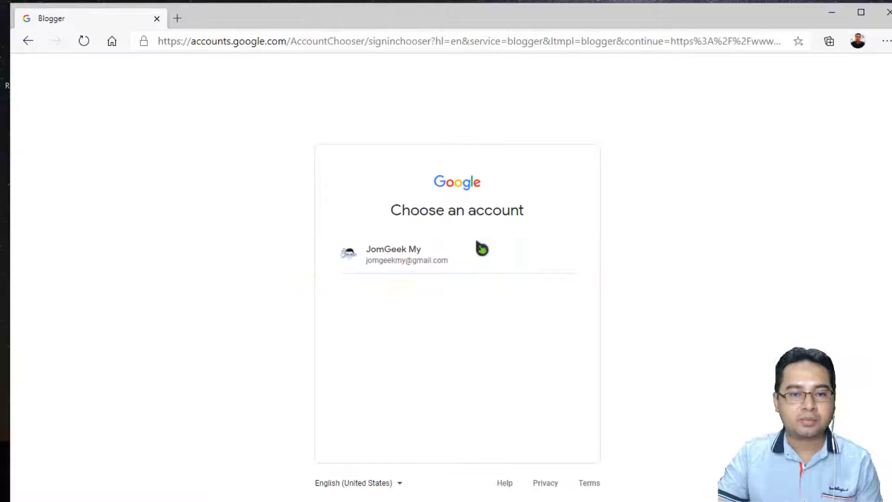
click(396, 259)
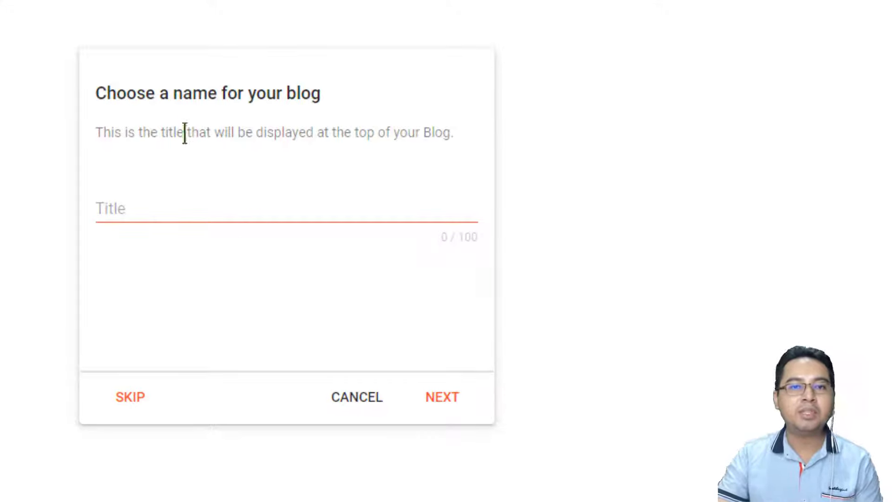
Name the new blog "JomGeek Travel" and continue to the URL setup
click(160, 212)
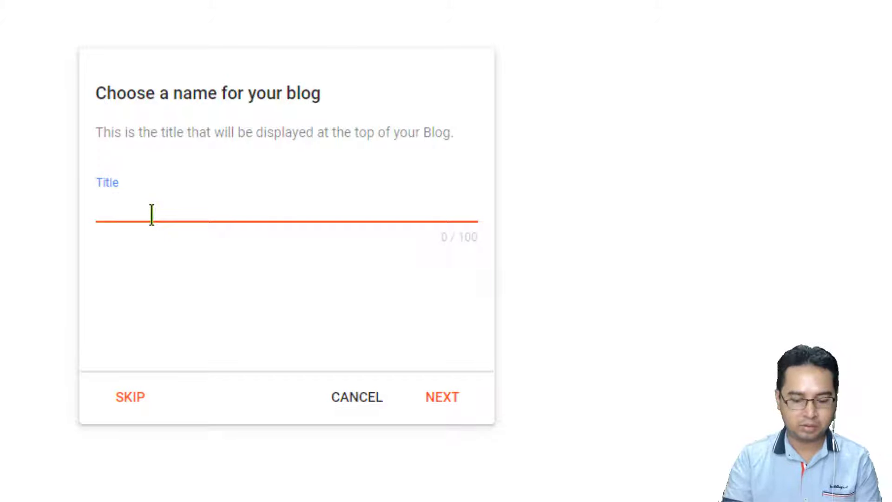
text(JomGee)
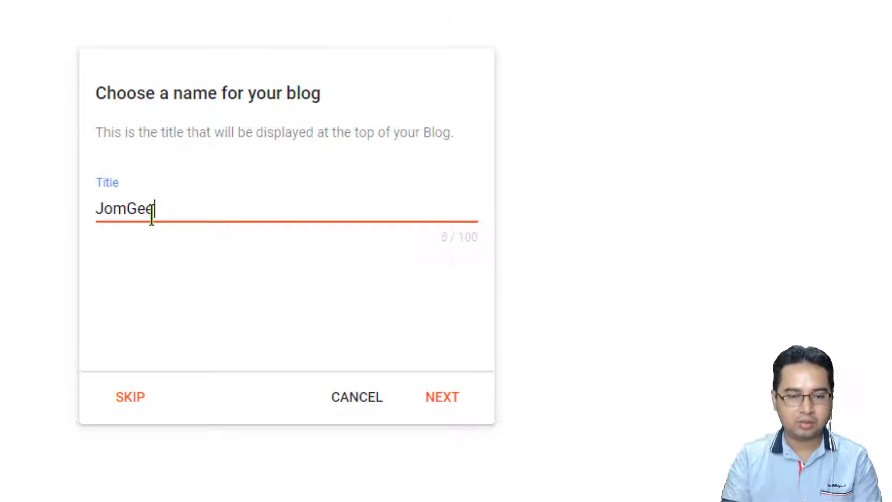
text(k Tr)
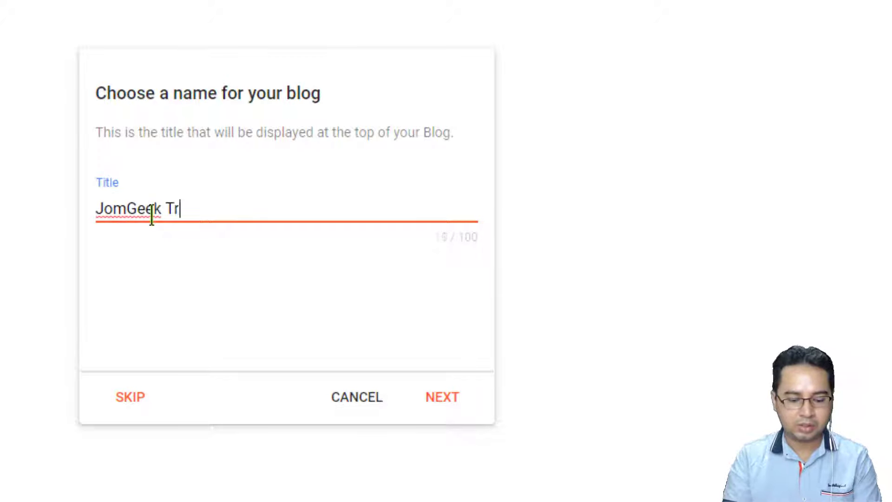
text(avel)
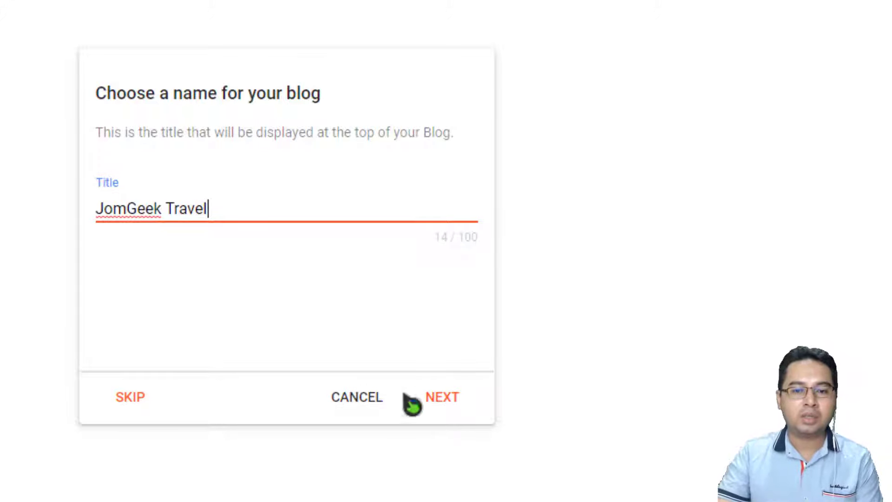
click(439, 399)
Set the blog address to jomgeektravel.blogspot.com and continue to the display name setup
click(216, 206)
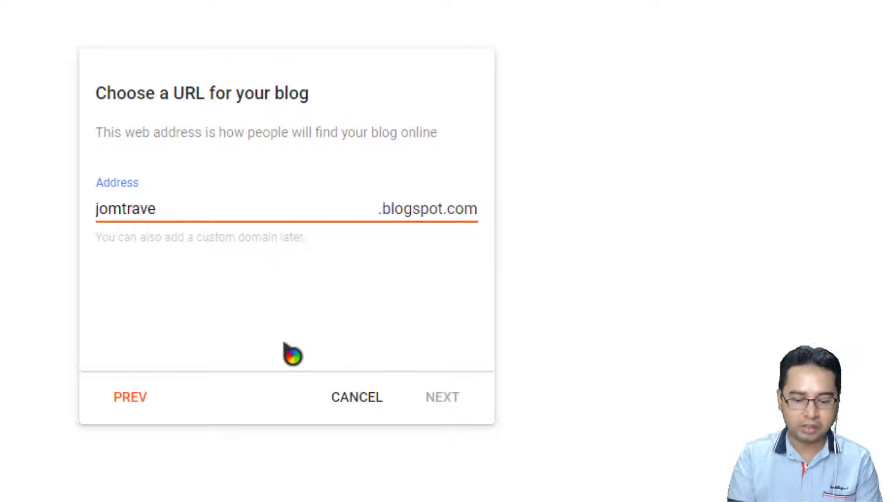
text(l)
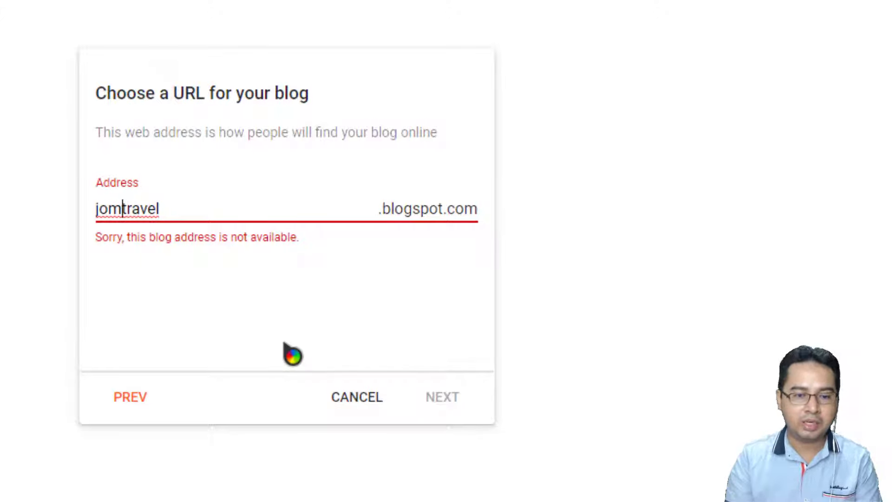
text(geek)
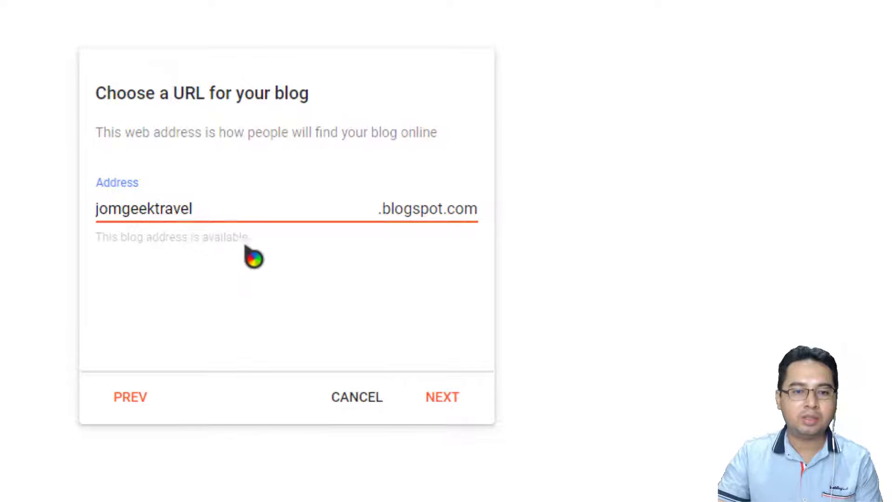
click(447, 405)
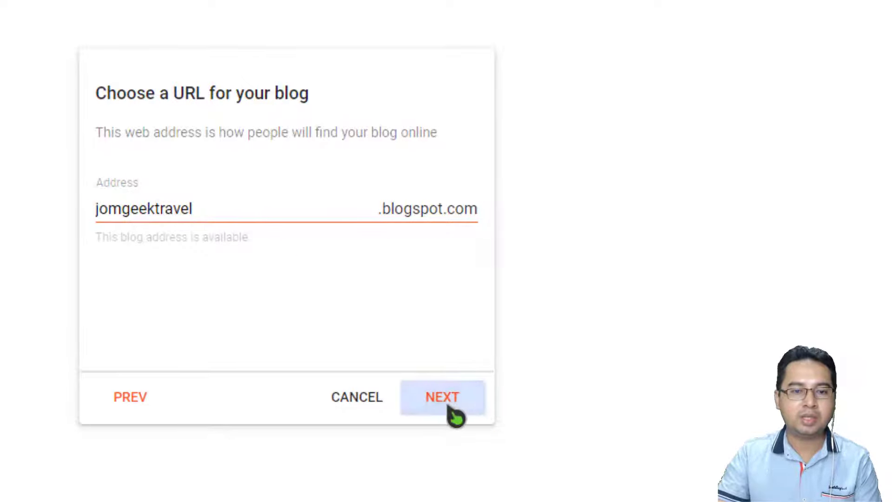
Enter the author's display name to finish creating the blog, and dismiss the European Union cookie notice
click(140, 214)
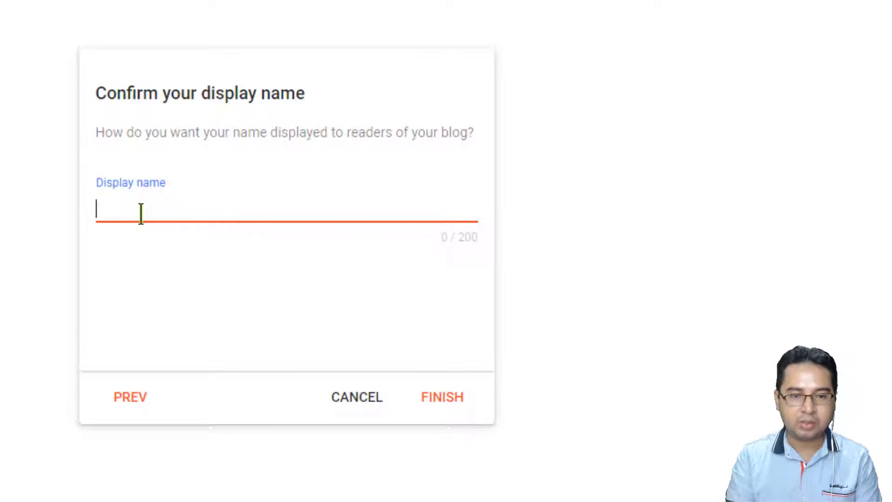
text(Hus)
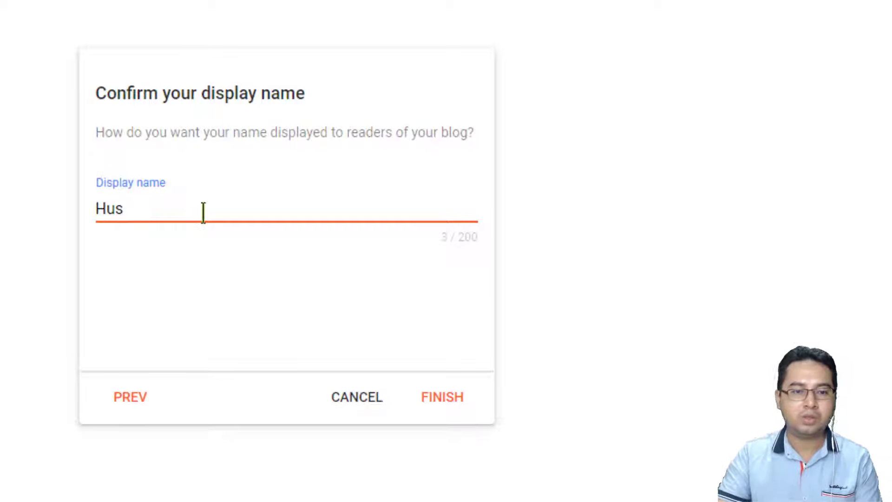
click(438, 405)
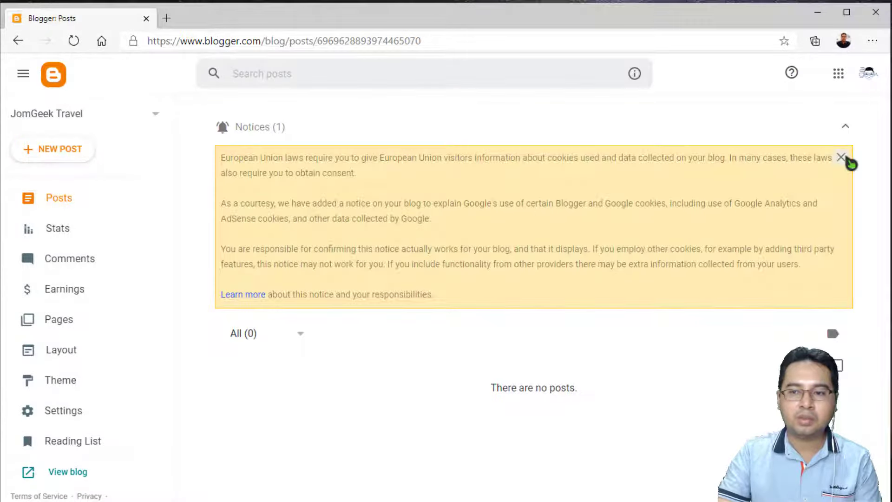
click(841, 158)
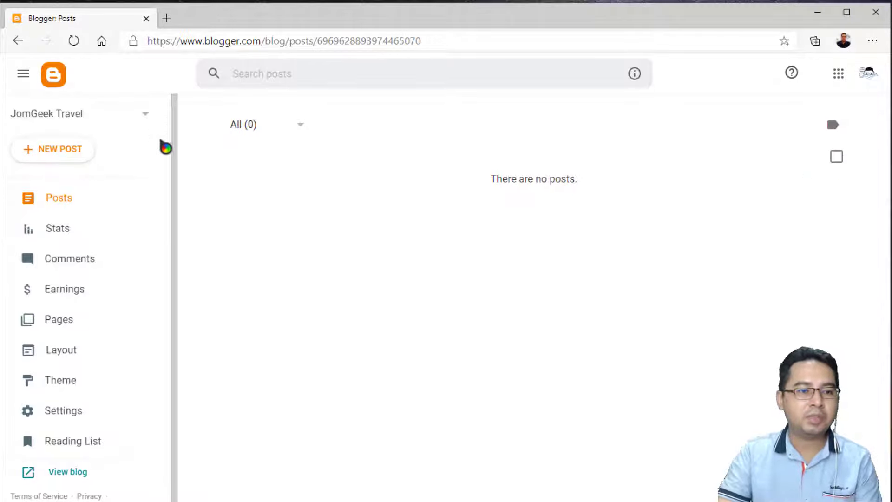
View the live blog in a separate browser tab and return to the Blogger dashboard
right_click(71, 474)
click(141, 267)
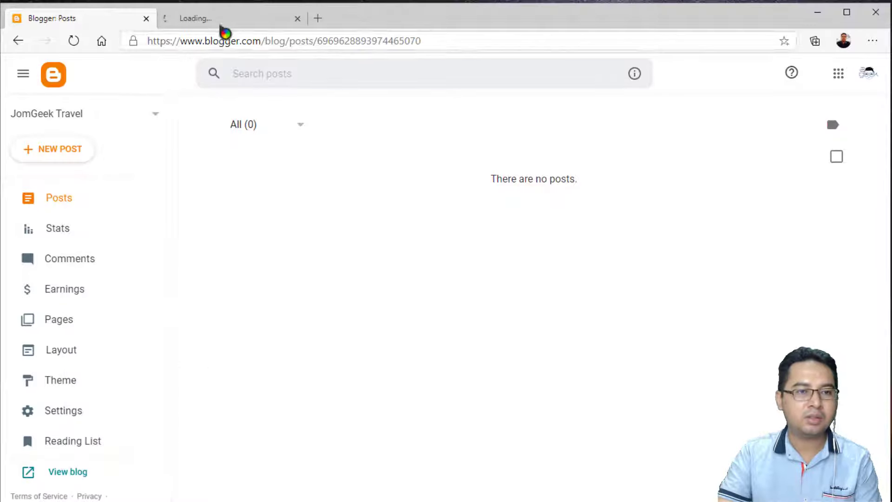
click(221, 23)
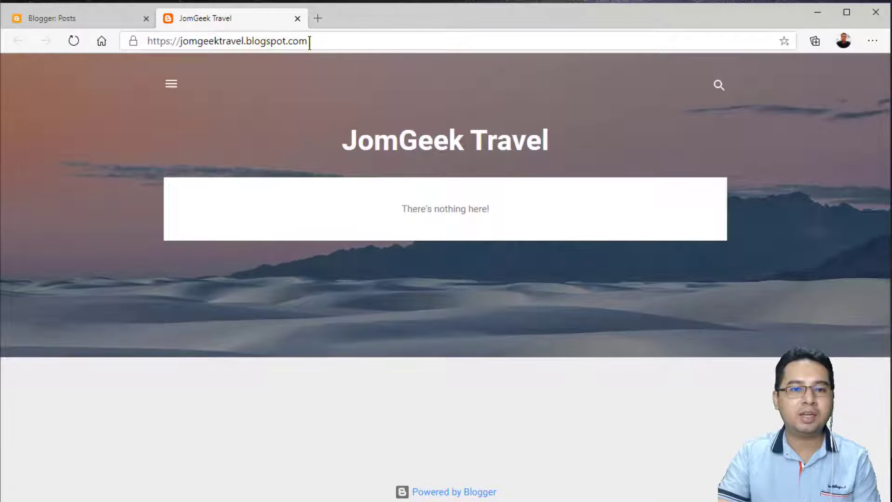
click(123, 17)
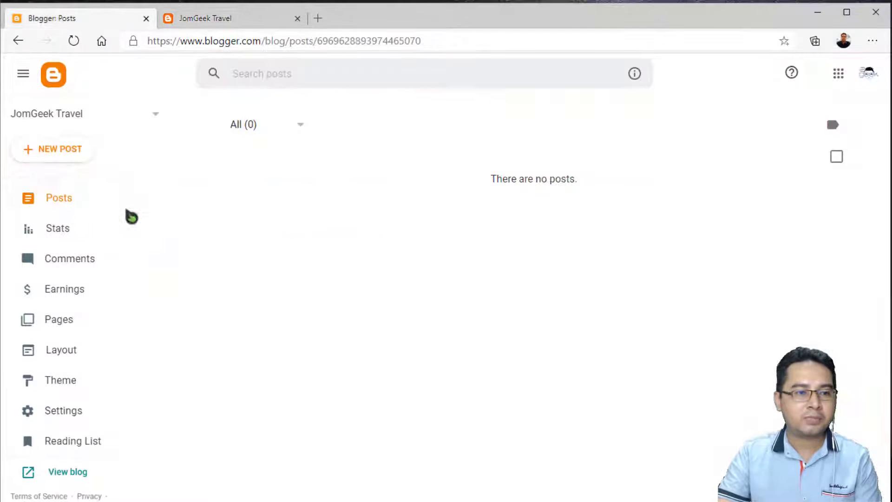
Create a new post titled "Post pertama" with the text "hai. selamat datang. ini post pertama blog saya."
click(54, 156)
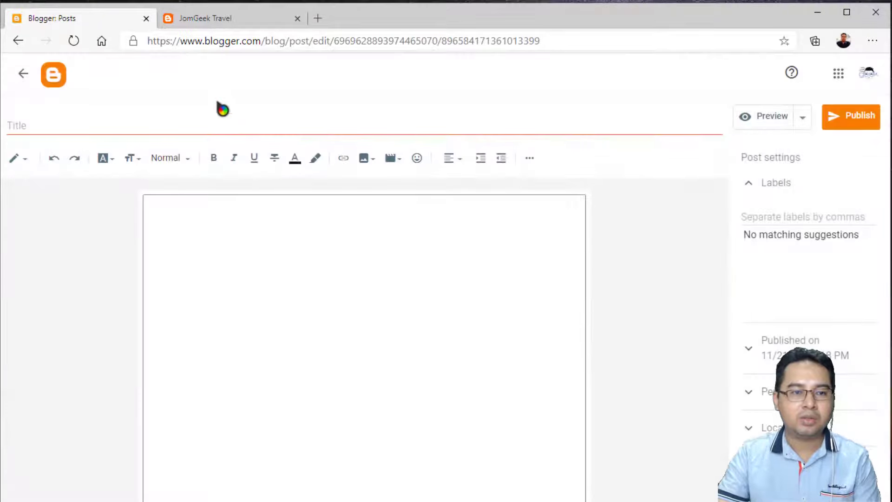
click(121, 123)
text(Post pertama)
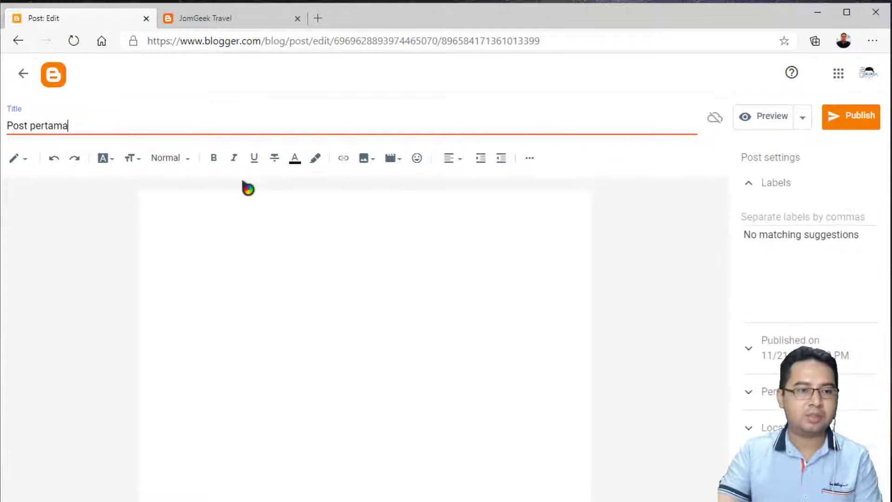
click(261, 216)
text(hai. selamat datang. ini post pertama blog saya.)
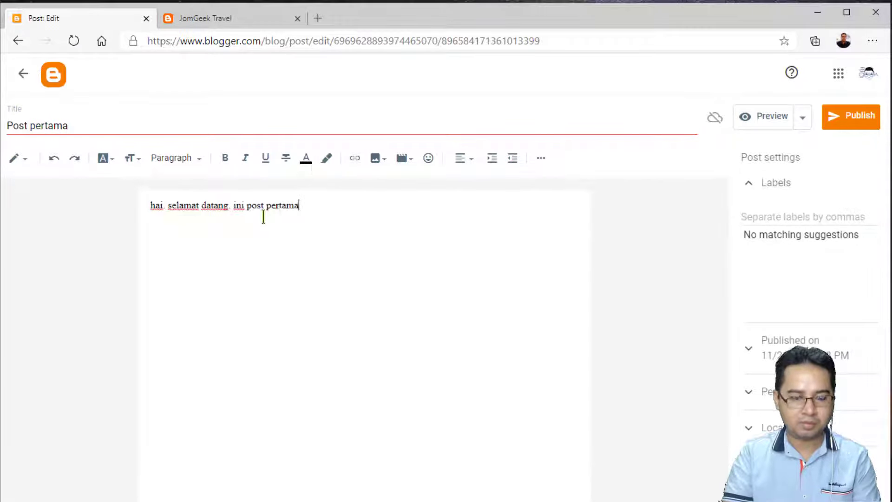
key(Return)
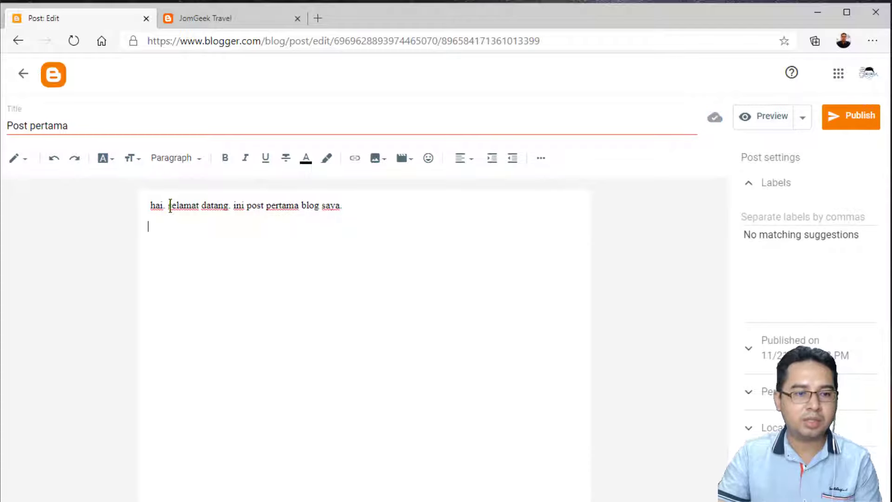
Make "selamat datang" bold and move "ini post pertama blog saya." down two lines, leaving a blank line between the sentences
drag(227, 206, 168, 206)
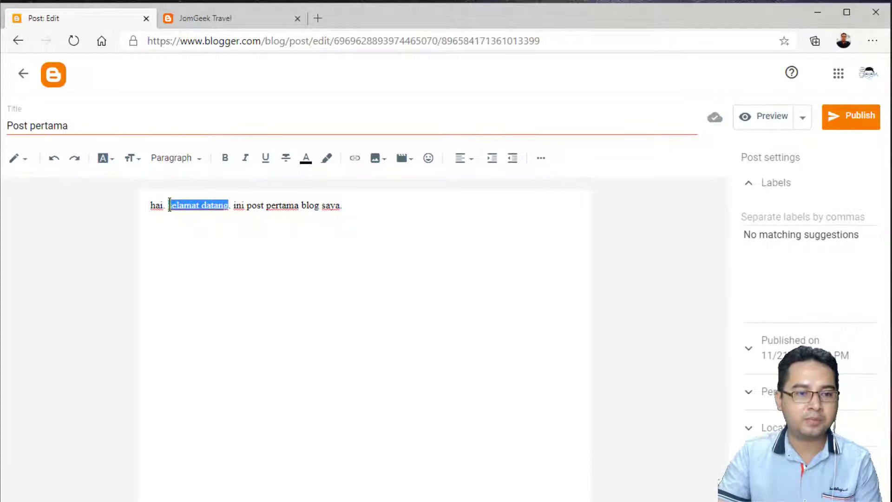
click(225, 158)
click(239, 205)
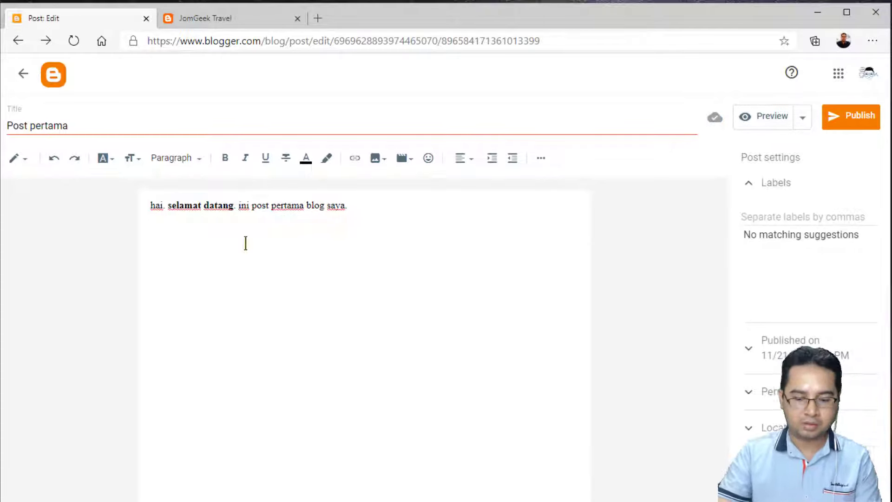
key(Return)
key(Return)
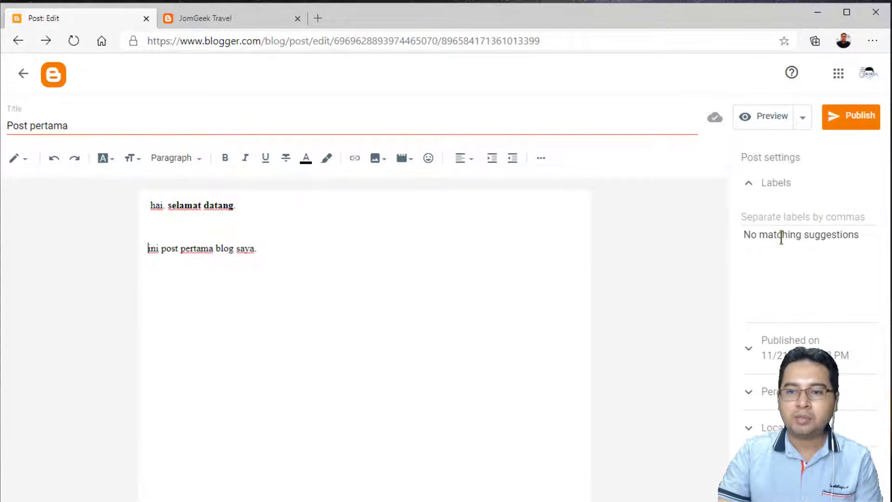
Add the label "hotel" to the post and publish it, confirming the publication
click(784, 220)
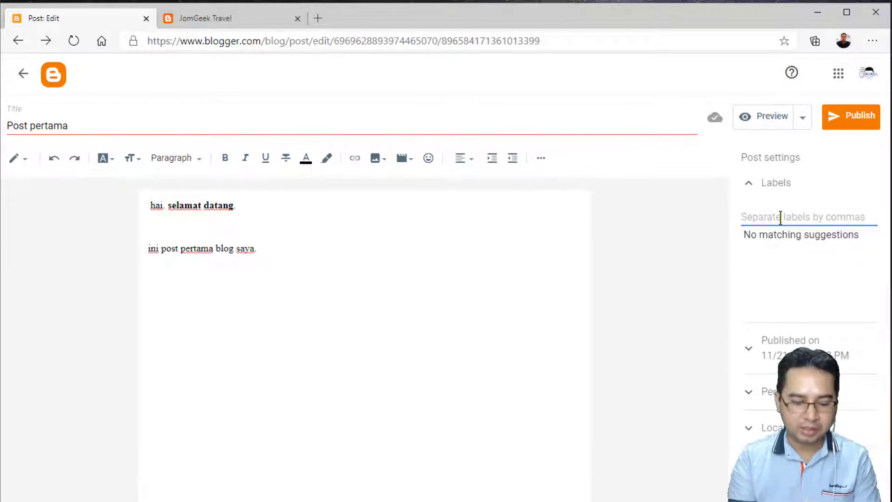
text(hotel)
click(775, 182)
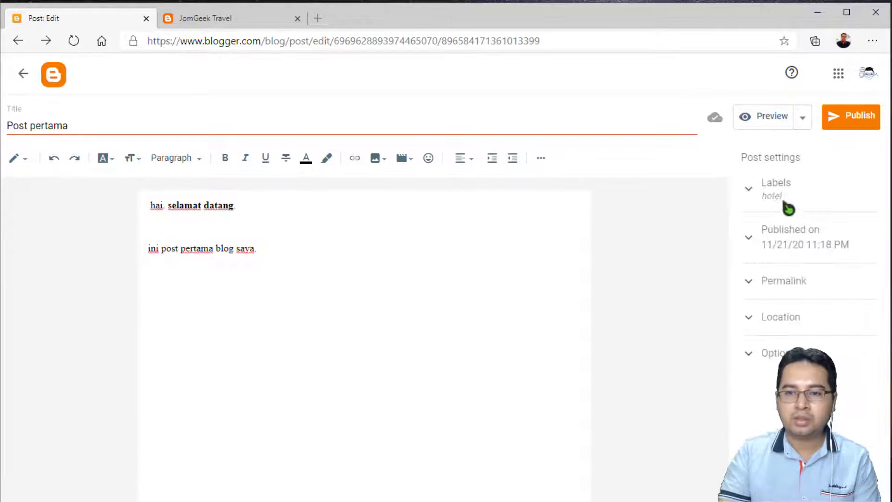
click(851, 122)
click(508, 334)
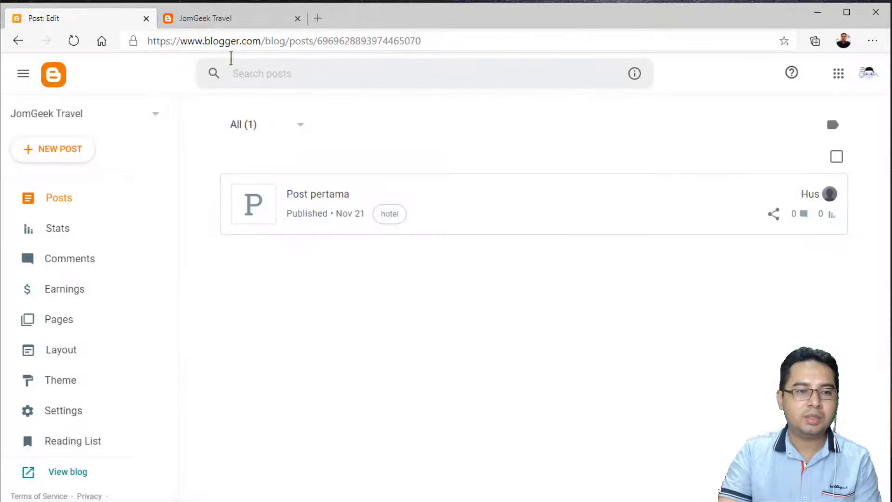
Reload the live blog and open the full "Post pertama" post
click(216, 20)
click(72, 40)
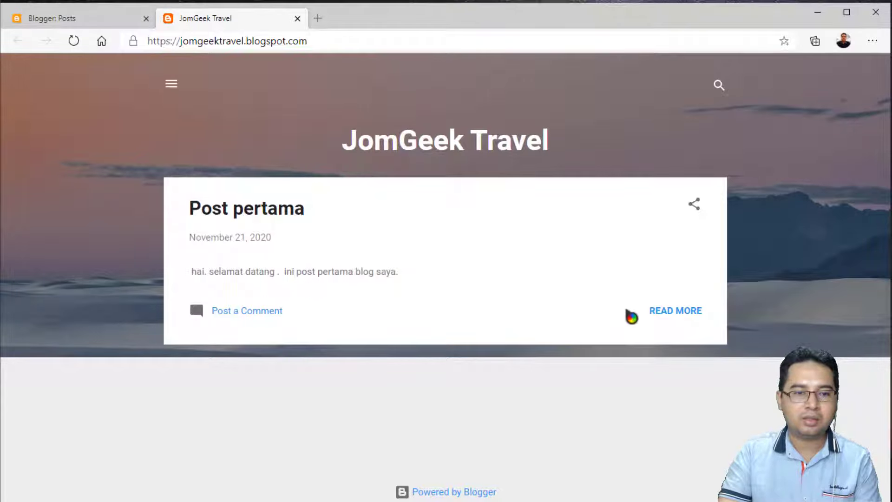
click(669, 311)
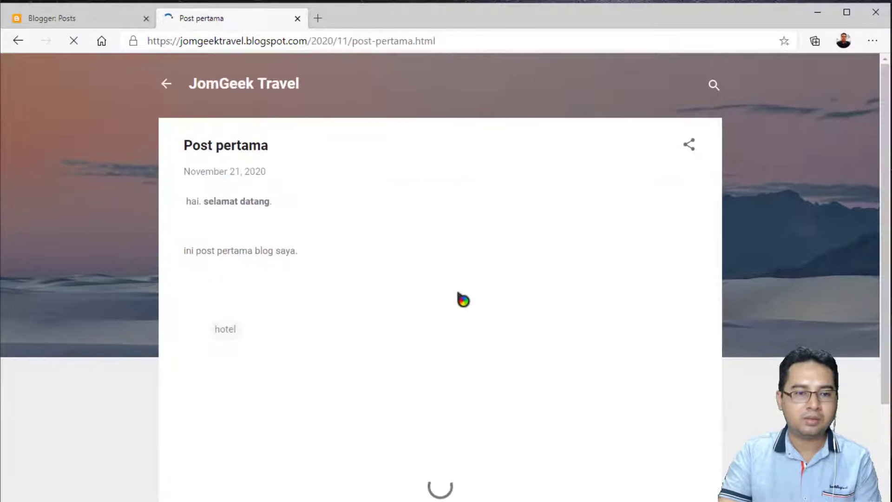
View the posts filed under the "hotel" label, and return to the "Post pertama" page after checking the dashboard
click(231, 330)
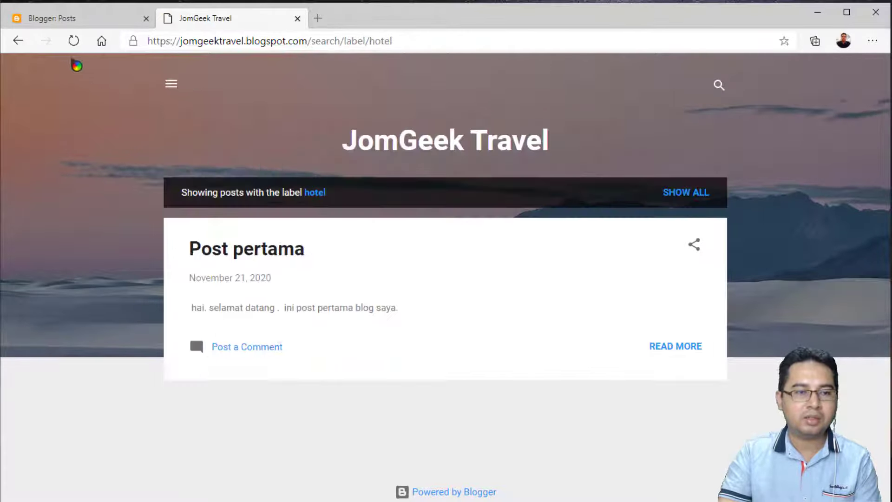
click(18, 40)
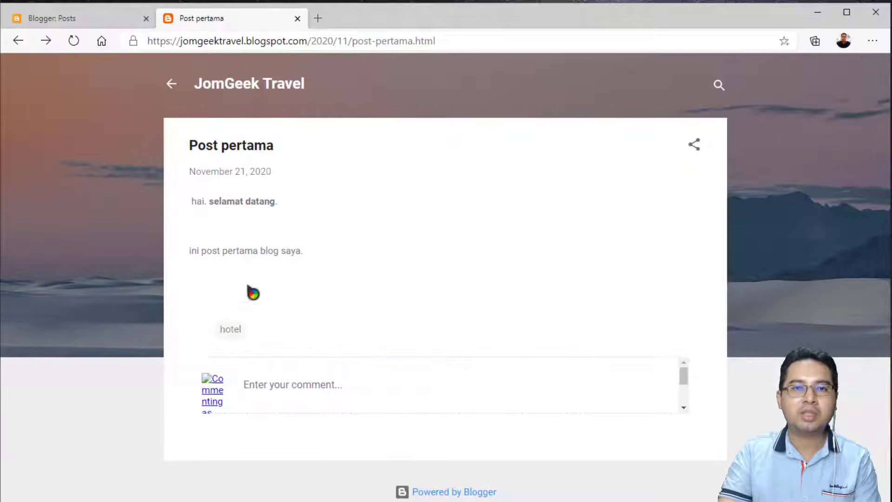
click(230, 330)
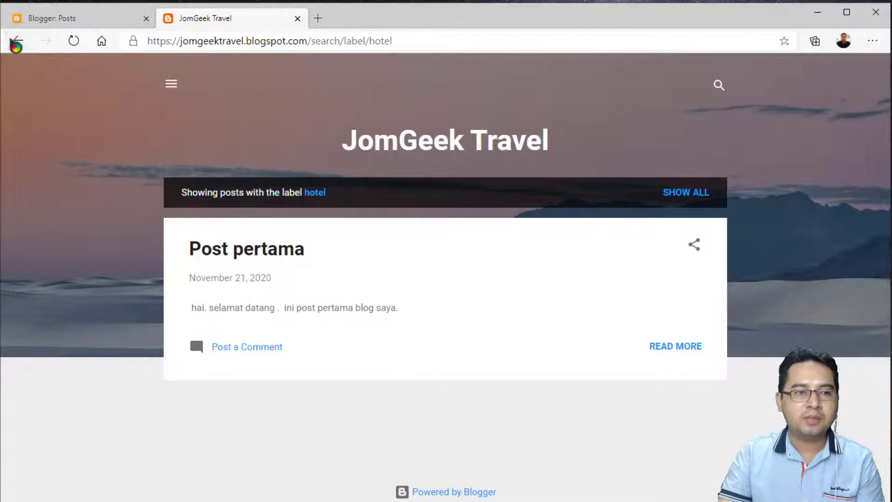
click(18, 40)
click(66, 20)
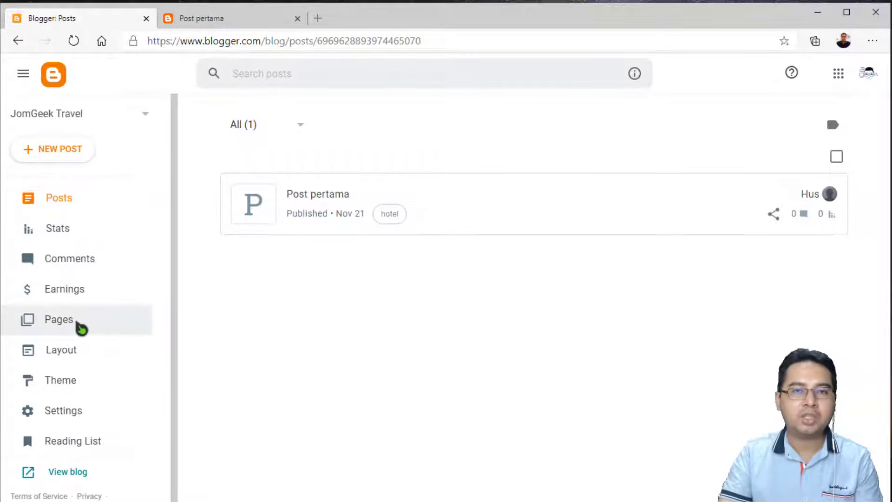
click(204, 18)
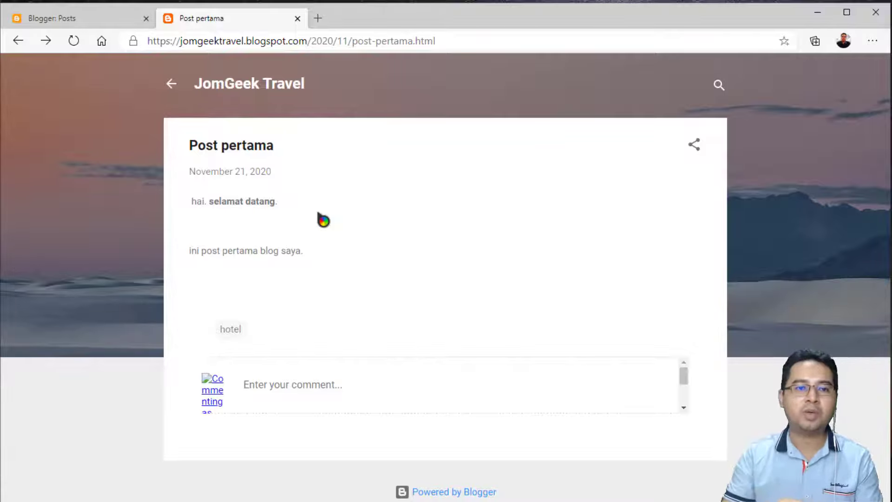
Start a new blog post, and look up "paris" in Bing's image search in a separate browser tab
click(96, 18)
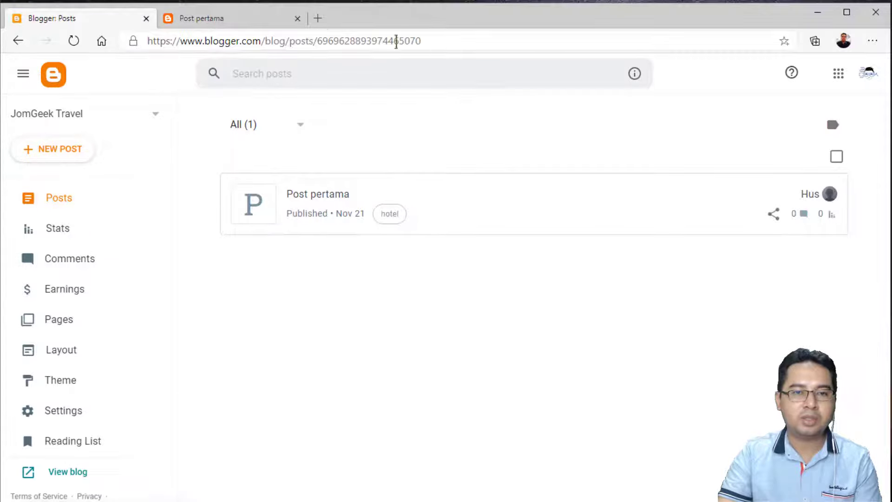
click(320, 20)
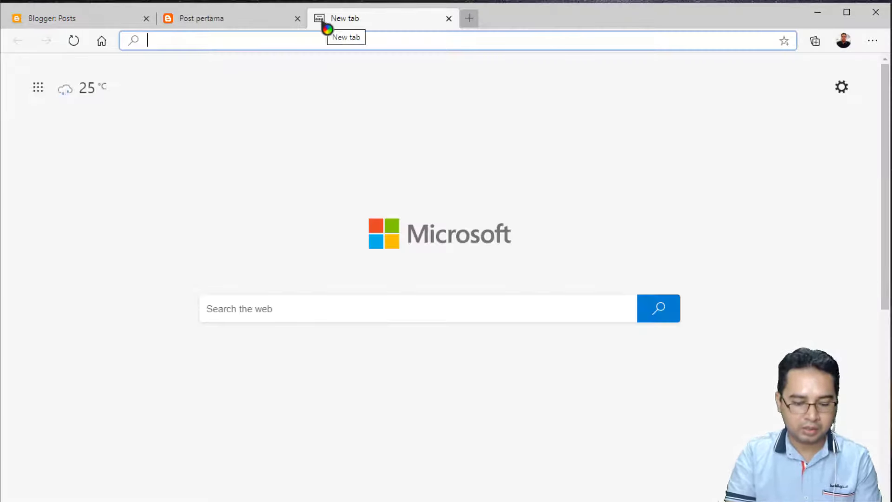
text(paris)
key(Return)
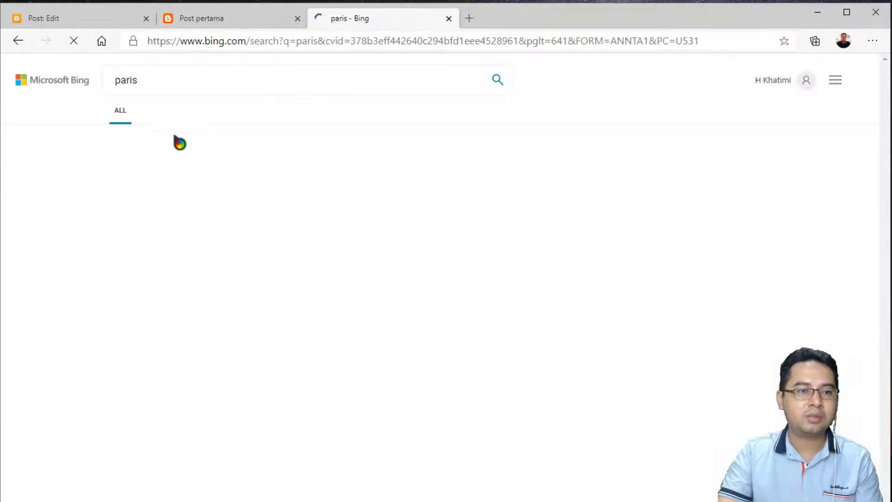
click(171, 113)
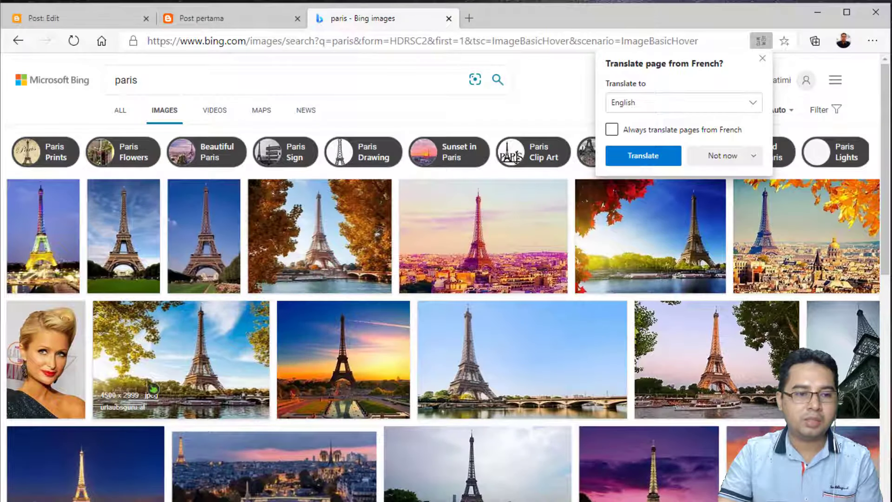
Open the fcmtravel.com photo of the Eiffel Tower beside the bridge and copy its image link
click(547, 355)
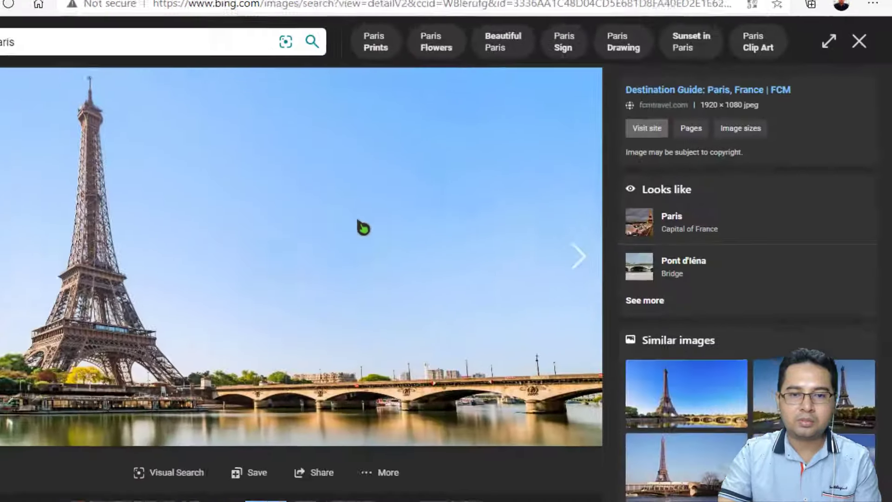
right_click(339, 225)
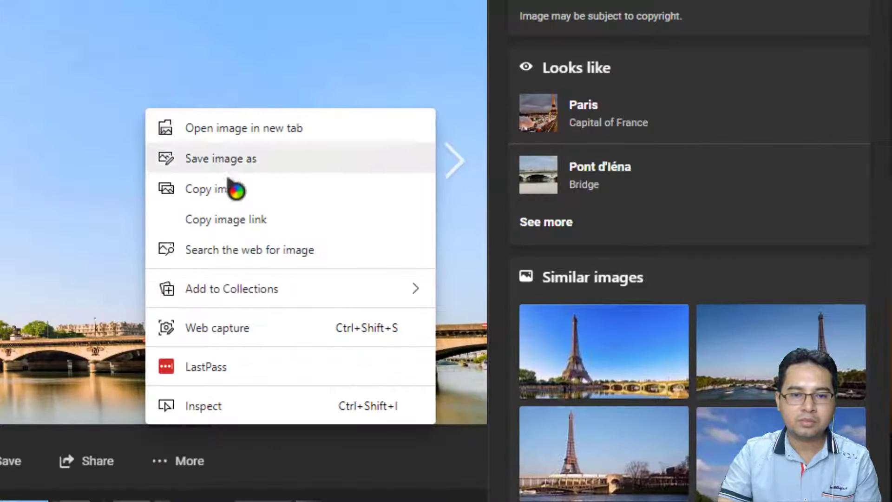
click(249, 226)
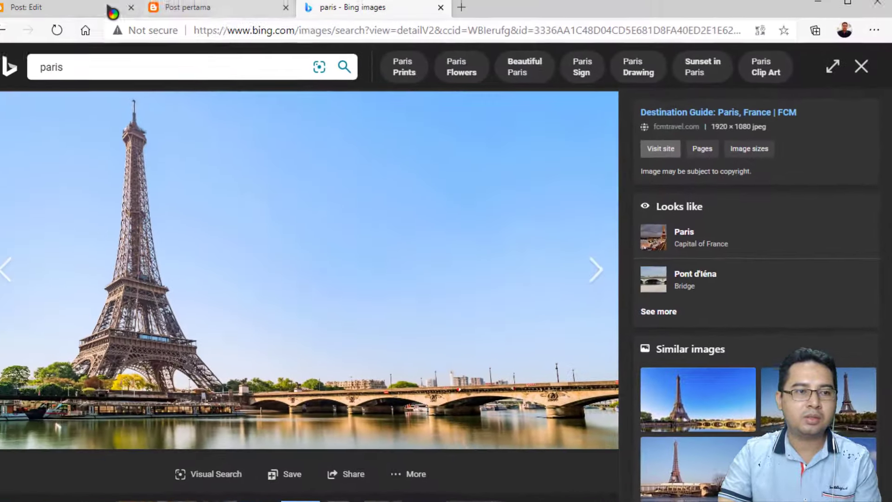
Title the new post "Melancong ke Paris" and write "Hi, kali ini saya melancong ke Paris." and "Sangat best" on separate lines
click(113, 11)
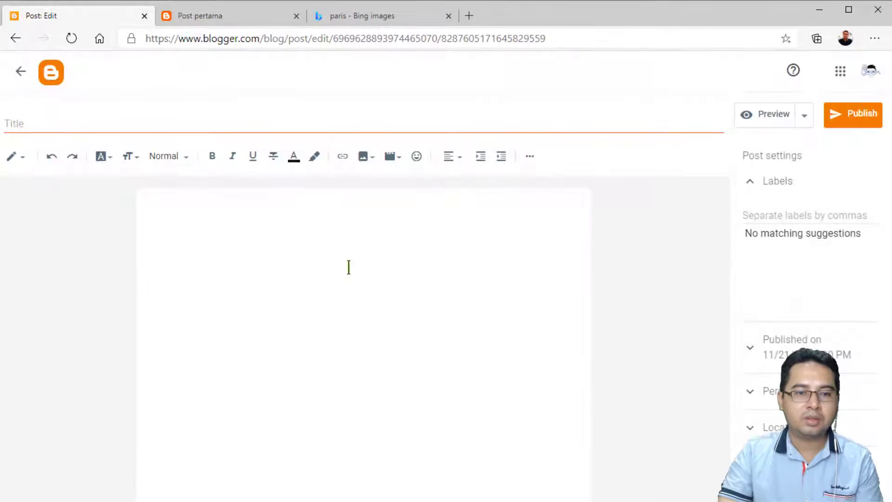
click(170, 120)
text(Melancong ke Paris)
click(220, 233)
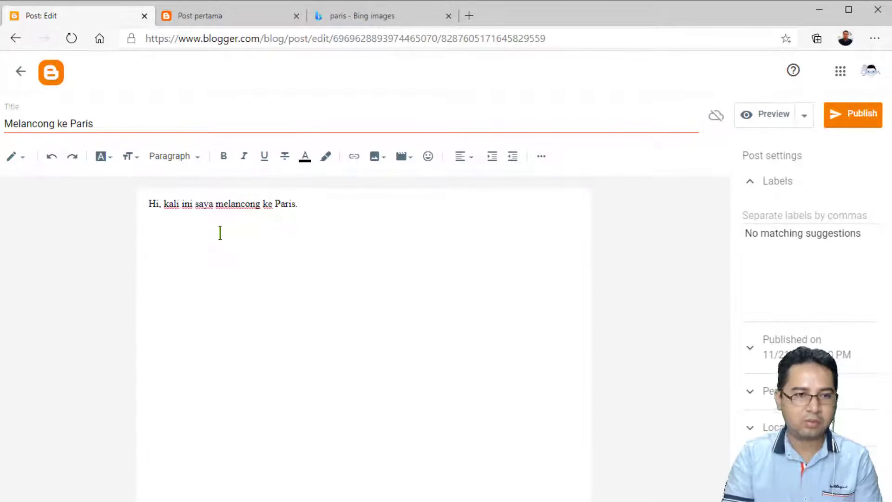
text(Sangat best)
key(Return)
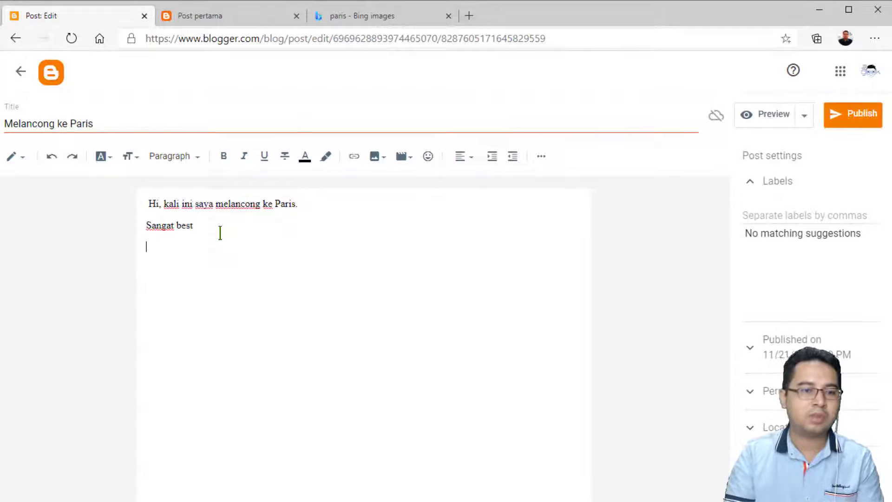
Insert the Eiffel Tower photo below the post text by URL, using the copied image link
click(381, 161)
click(419, 277)
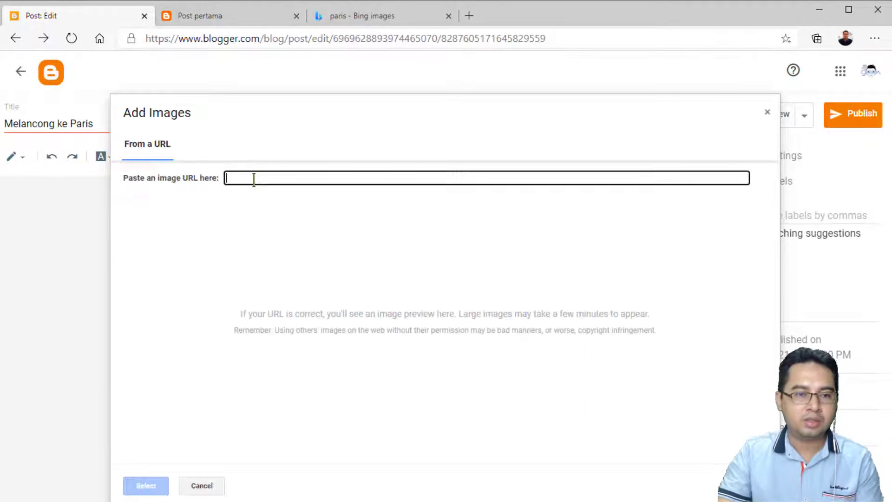
key(ctrl+v)
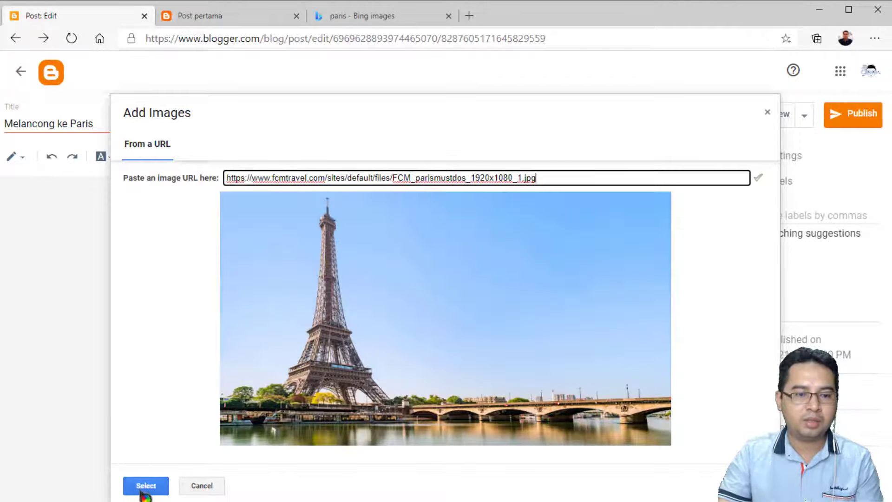
click(146, 485)
Shrink the Eiffel Tower photo proportionally until the whole picture fits within the post's text width
click(174, 251)
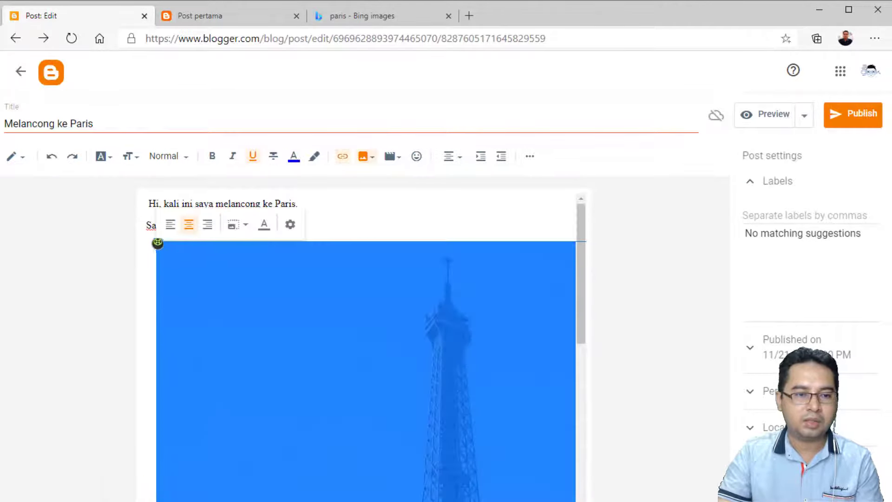
drag(157, 243, 534, 483)
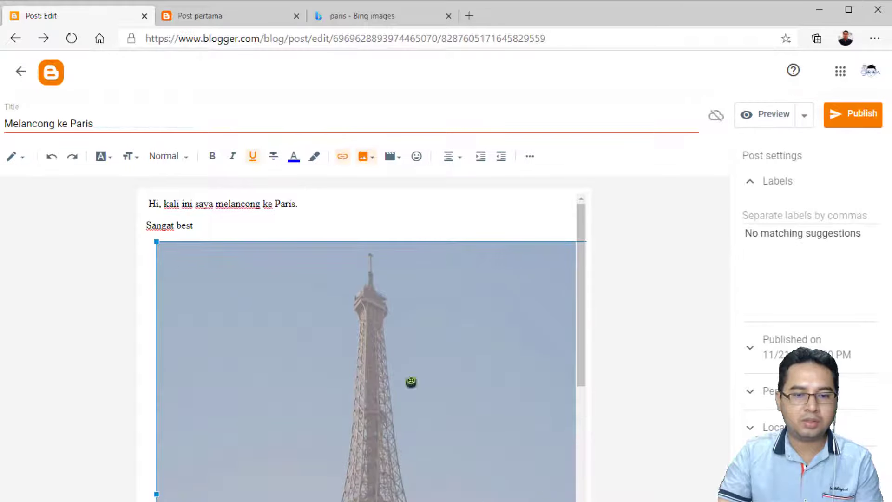
drag(156, 241, 404, 443)
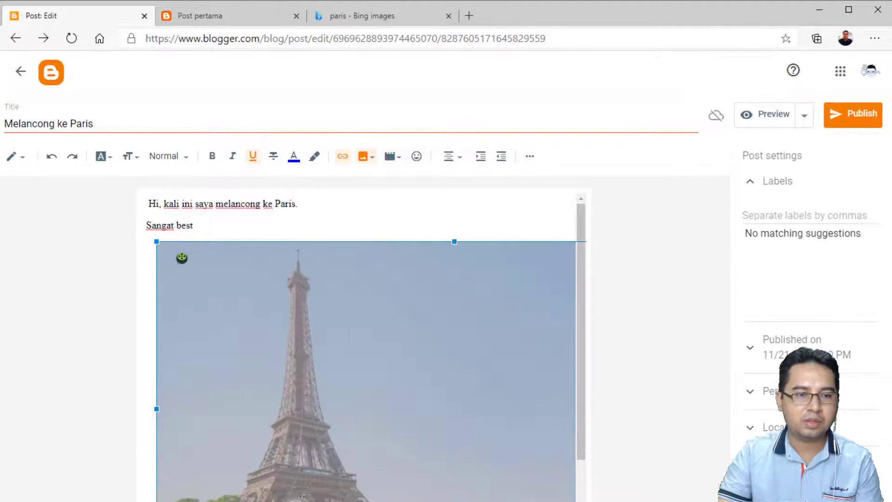
drag(155, 242, 411, 453)
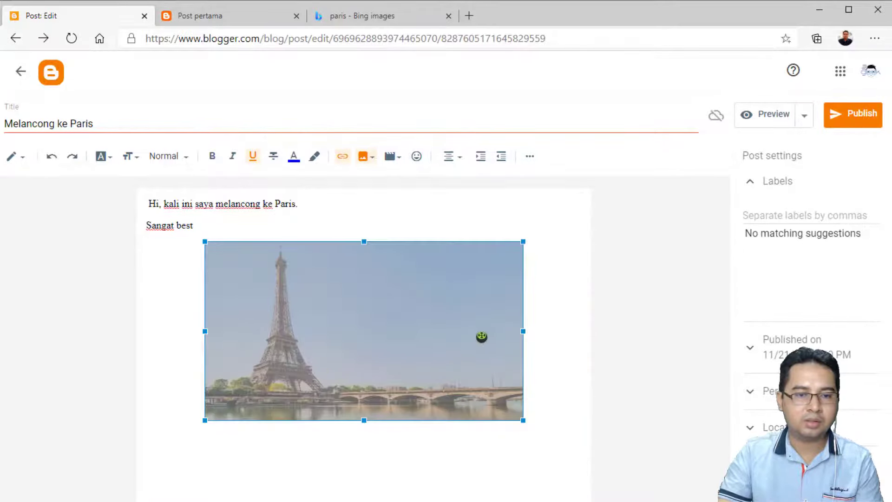
Add the label "melancong" to the Paris post and publish it, confirming the publication
click(773, 215)
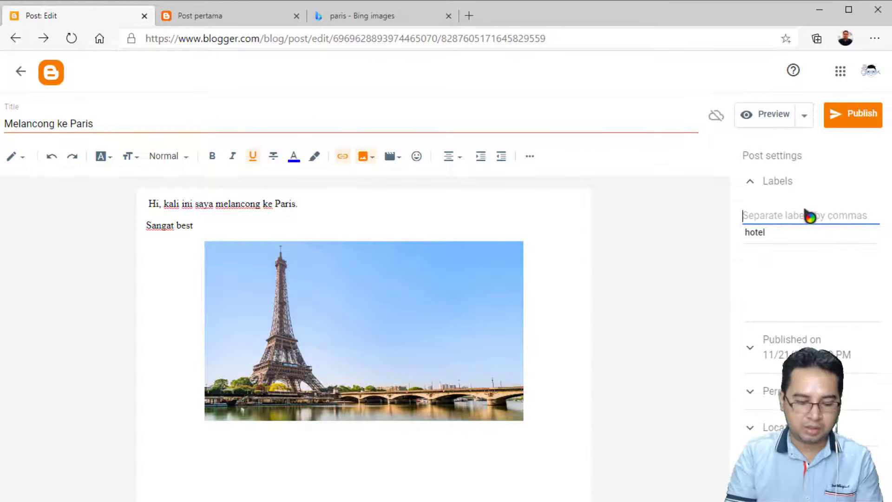
text(melancong)
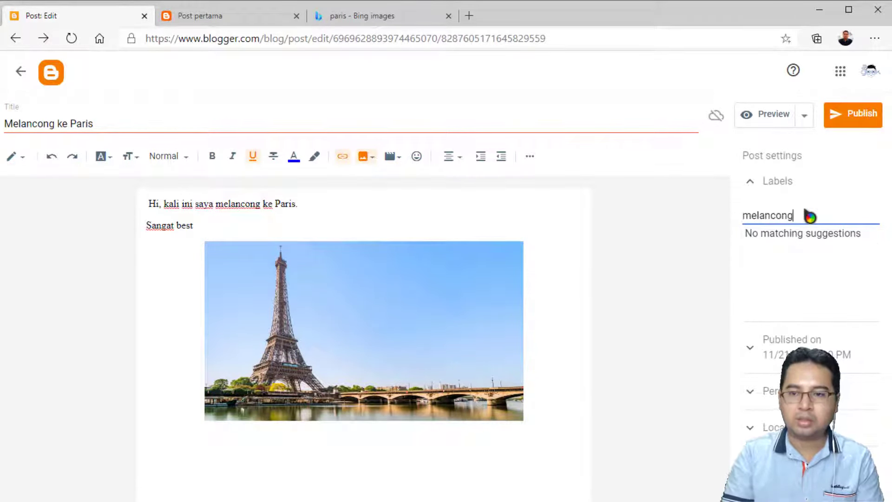
key(Tab)
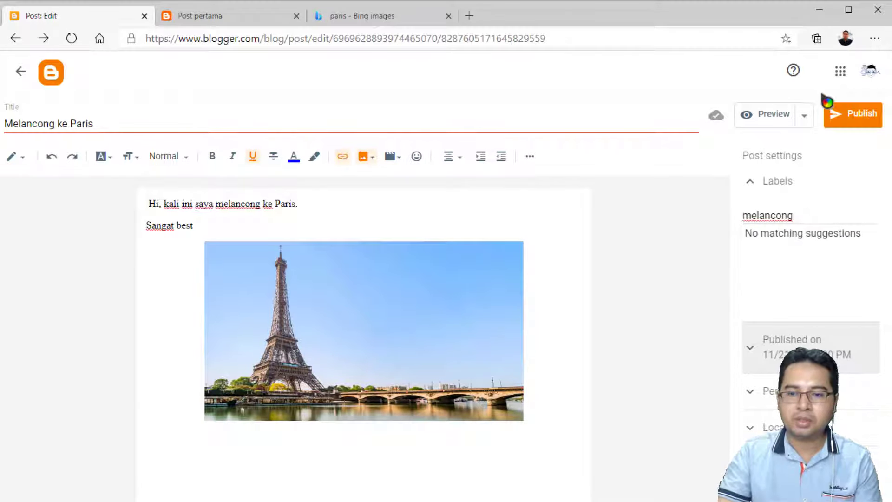
click(859, 117)
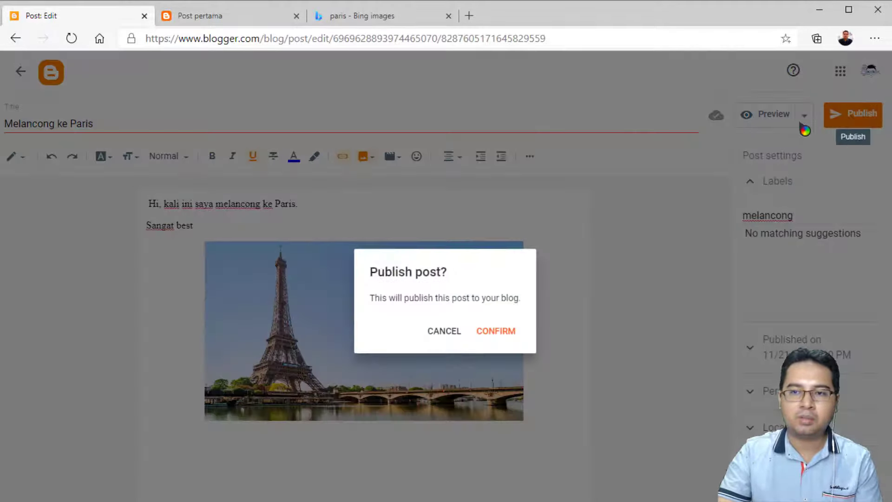
click(509, 335)
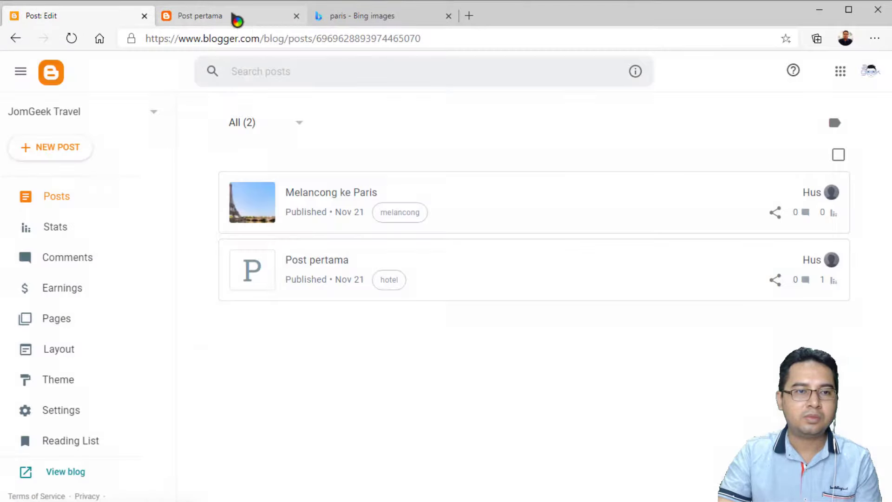
Open the live blog's home page and examine how the "Melancong ke Paris" and "Post pertama" entries are listed
click(236, 19)
click(170, 82)
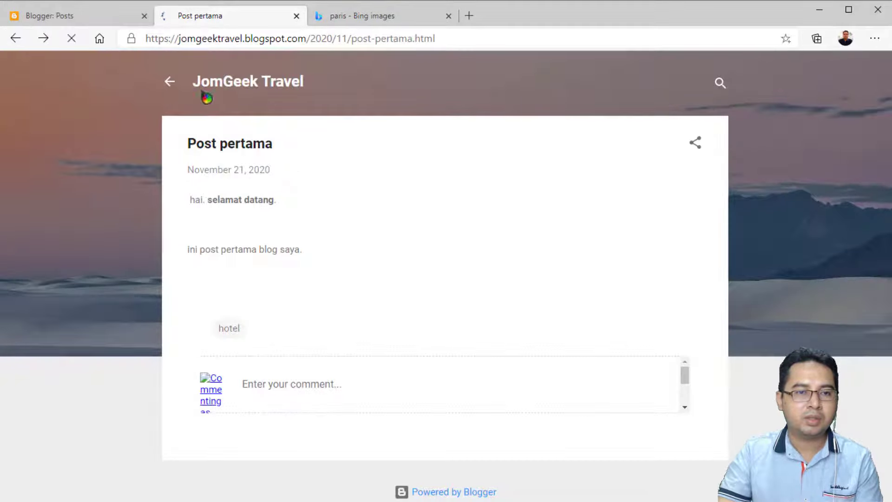
scroll(276, 242, down, 5)
scroll(284, 297, down, 4)
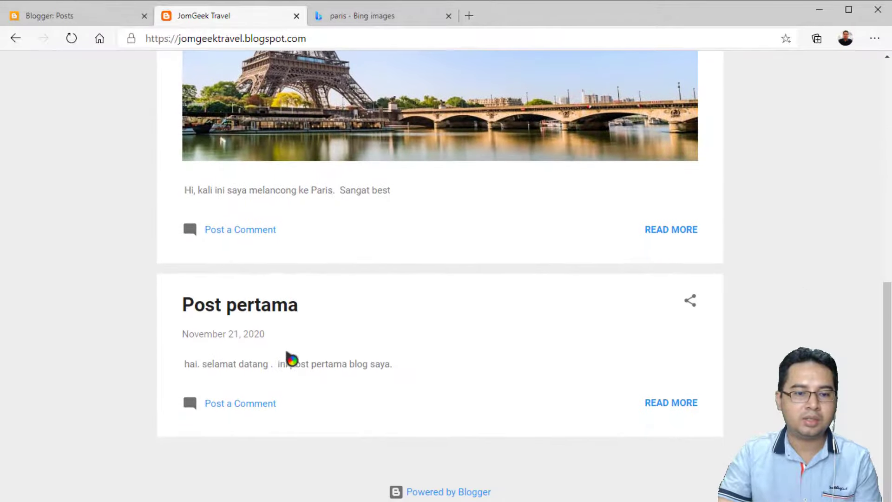
scroll(302, 341, up, 2)
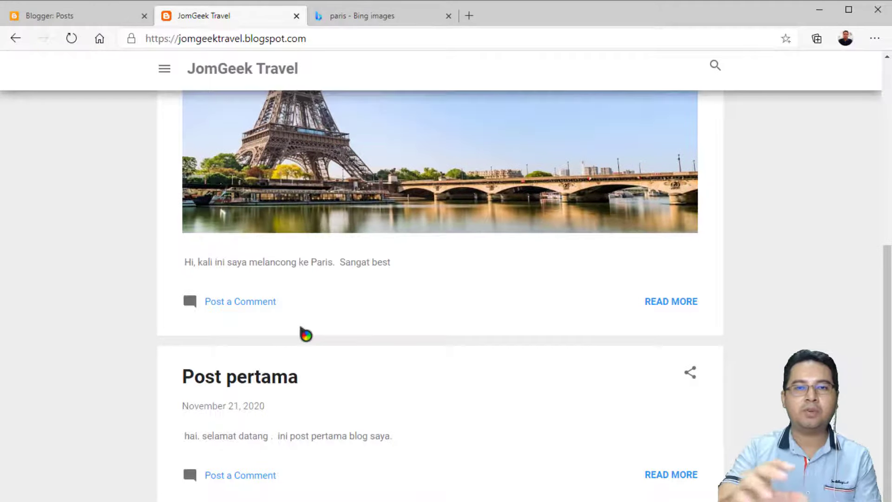
scroll(341, 380, up, 6)
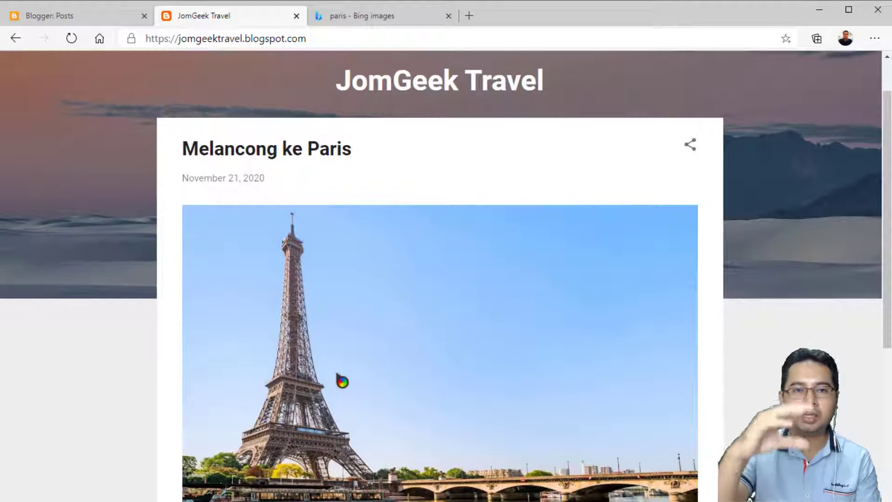
scroll(341, 381, down, 8)
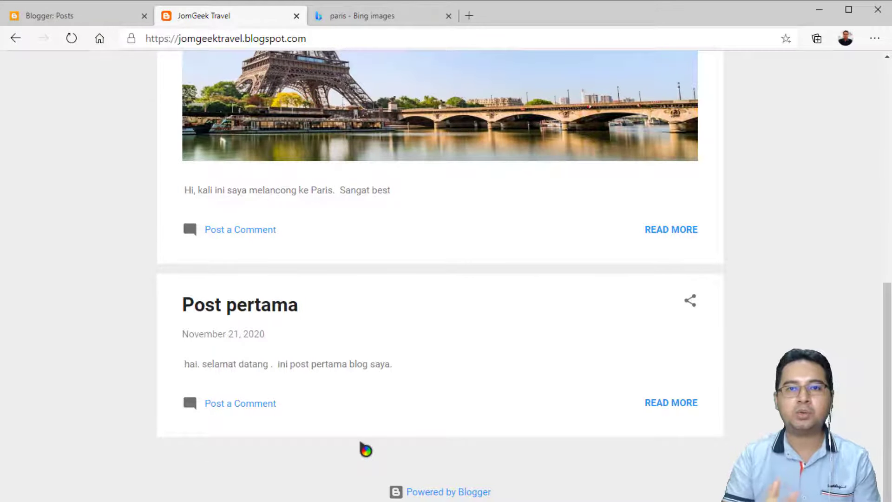
scroll(365, 449, up, 8)
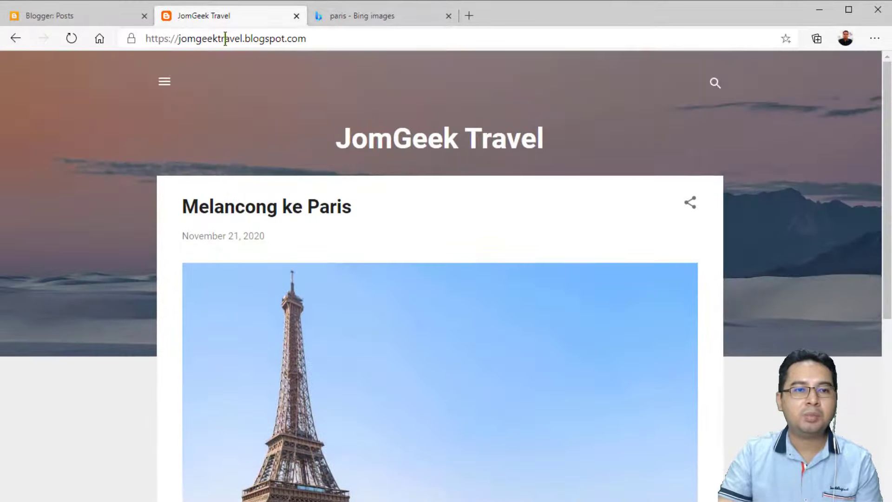
Close the Paris image search and start a new blog page titled "Hubungi Saya"
click(93, 17)
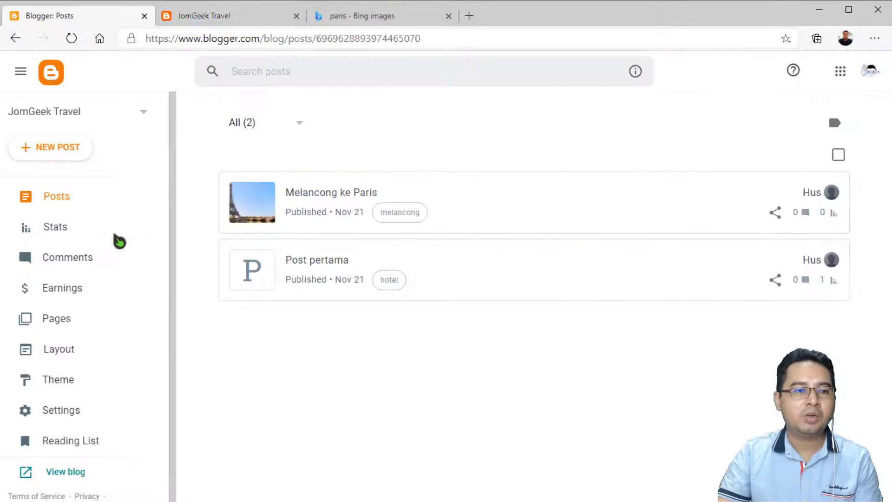
click(82, 320)
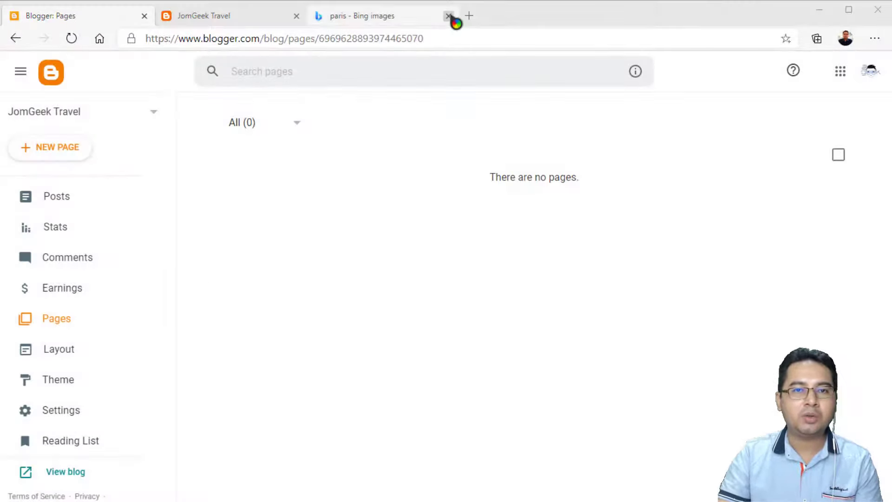
click(448, 16)
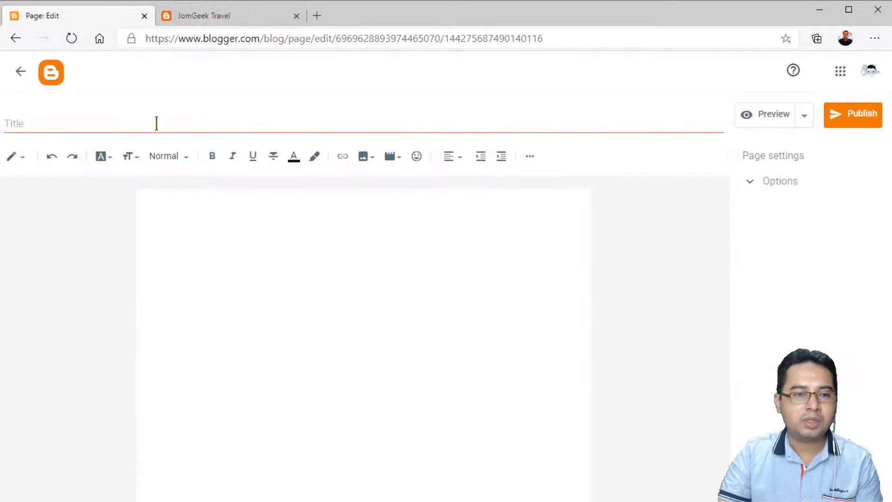
click(154, 124)
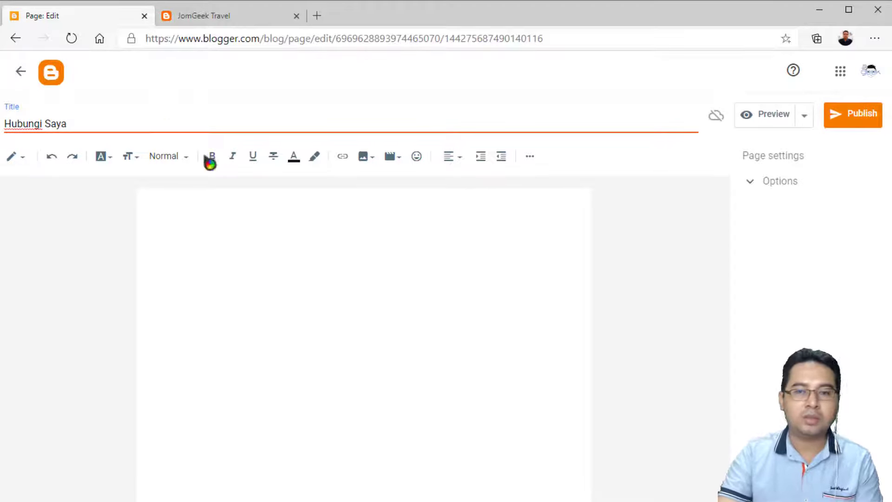
Write "Sila hubungi saya melalui saluran berikut:" with a contact e-mail and phone number on separate lines, and publish the page with confirmation
click(274, 258)
text(Sila hubungi saya melalui saluran berikut)
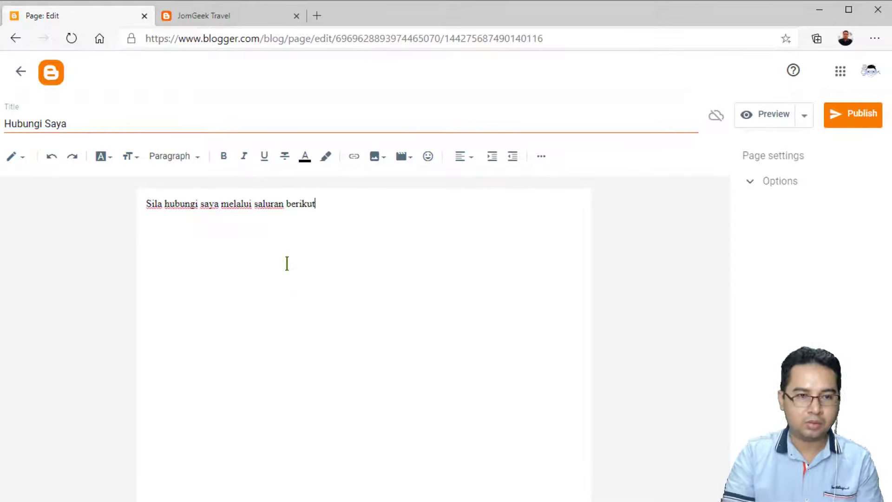
text(: email : contoh@example.com)
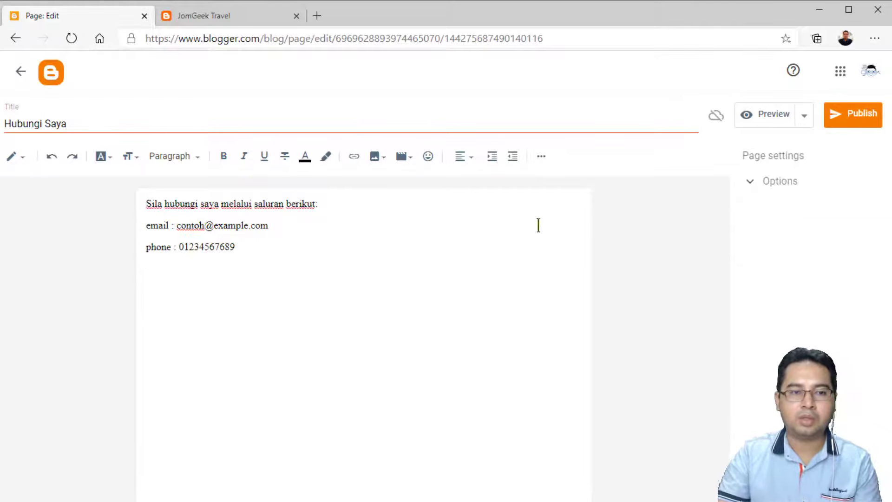
click(846, 125)
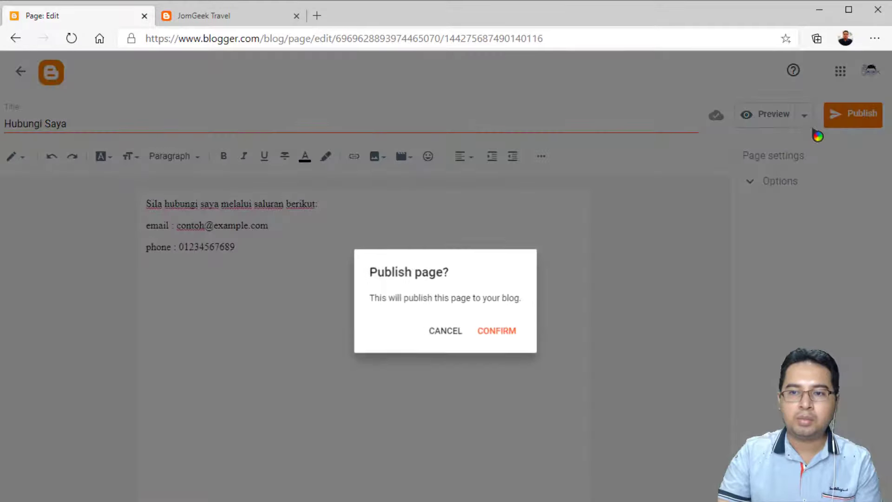
click(495, 333)
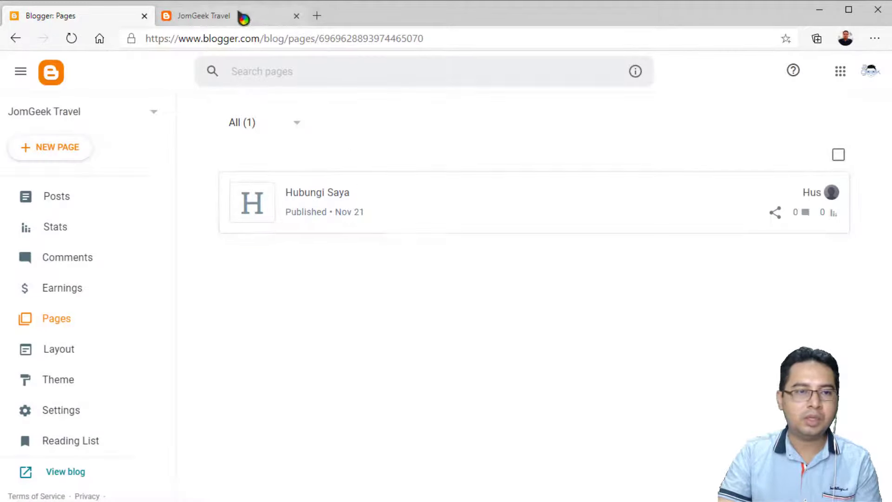
Reload the live blog and check its home page and sidebar menu for a link to the "Hubungi Saya" page
click(235, 19)
scroll(130, 164, up, 5)
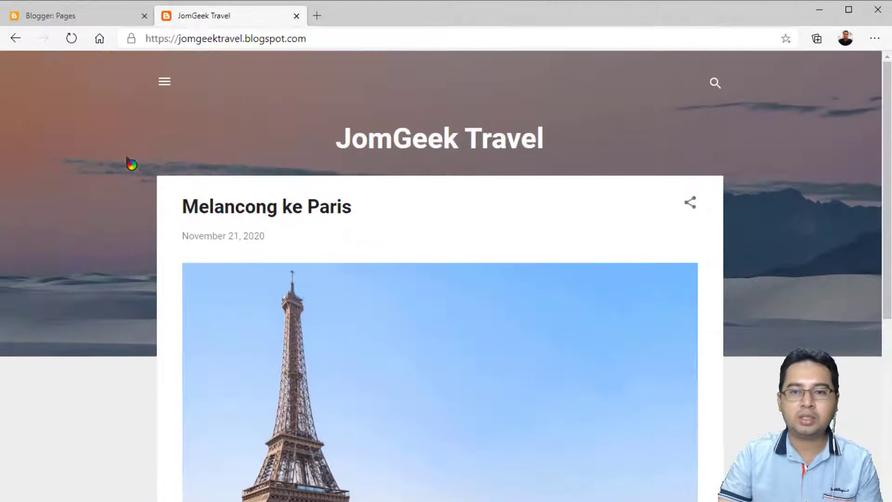
click(72, 38)
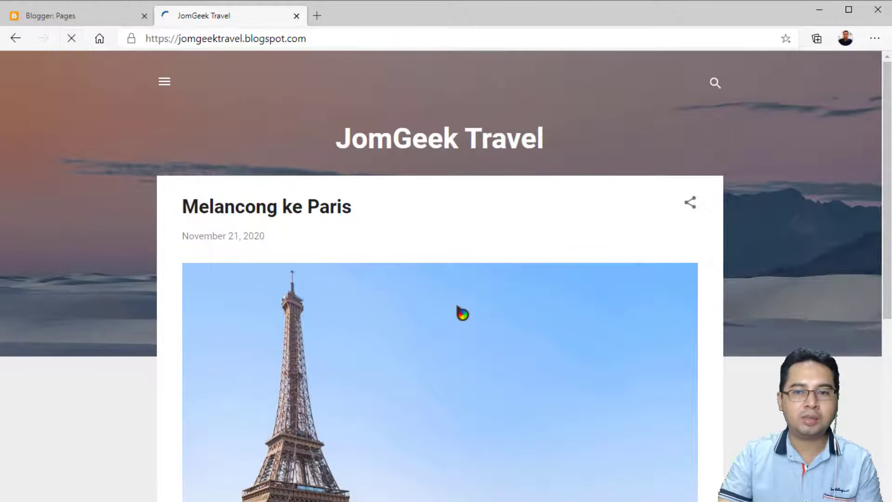
scroll(564, 297, down, 10)
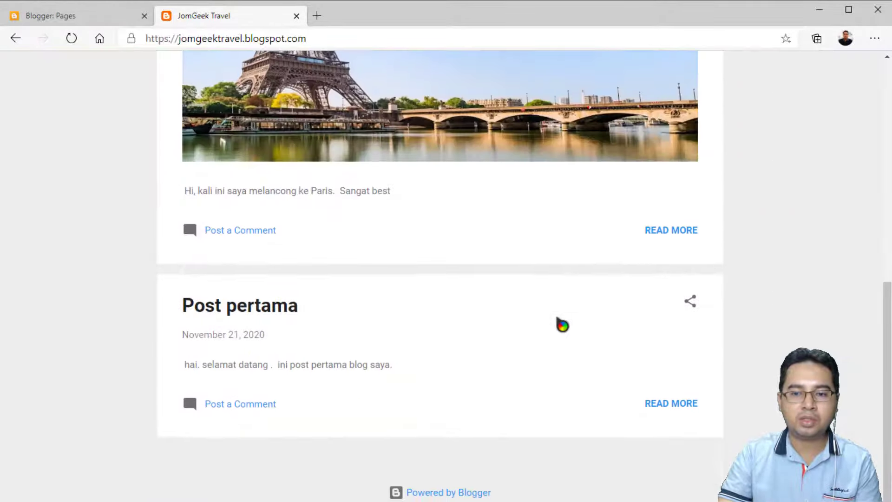
scroll(557, 323, up, 10)
click(165, 82)
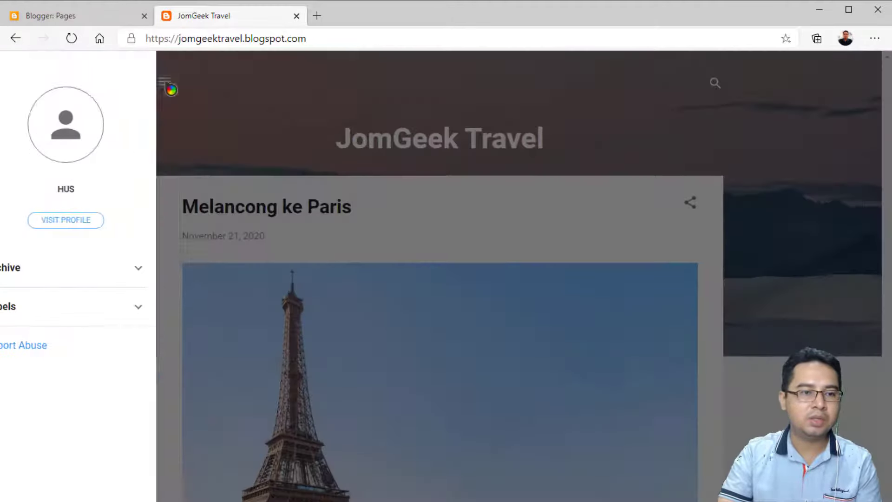
click(220, 100)
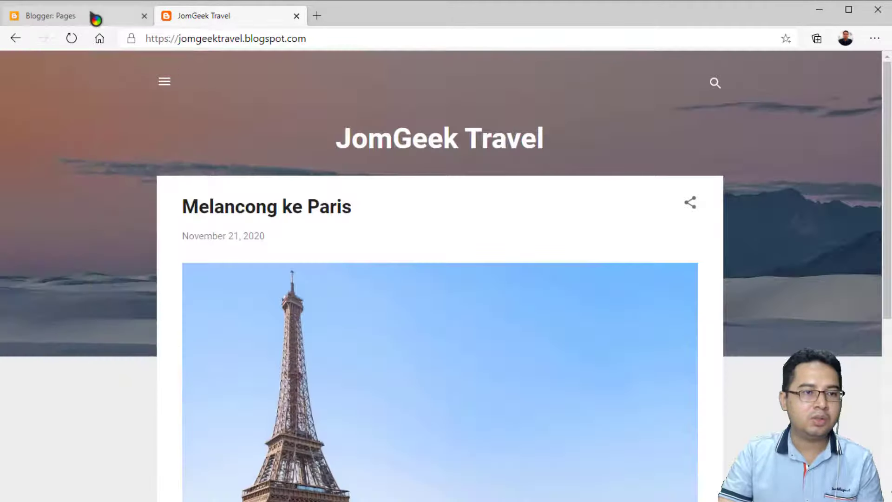
Return to the blog's dashboard, browse the available themes and apply the Simple Pale theme, accepting the gadget visibility notice
click(93, 16)
scroll(118, 381, down, 1)
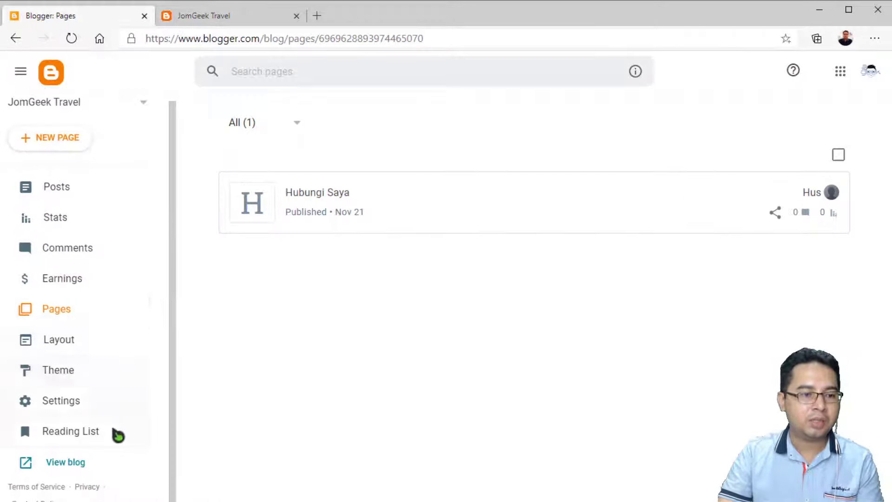
click(65, 377)
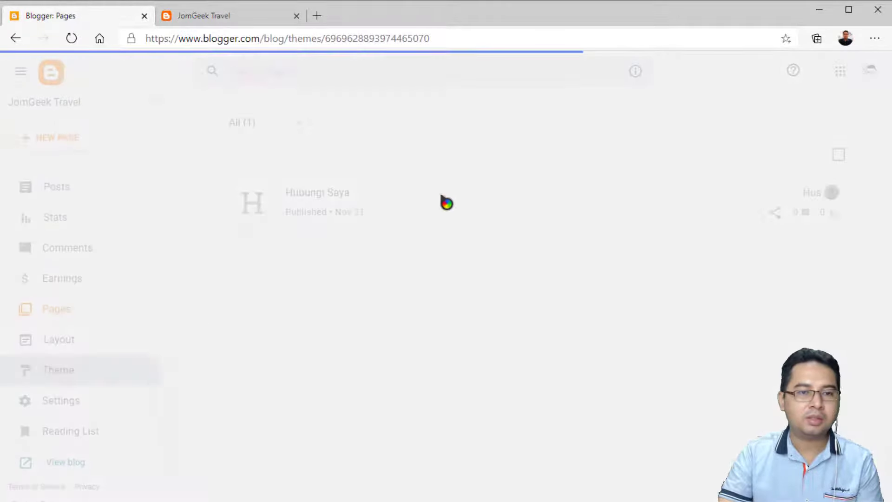
scroll(571, 207, down, 3)
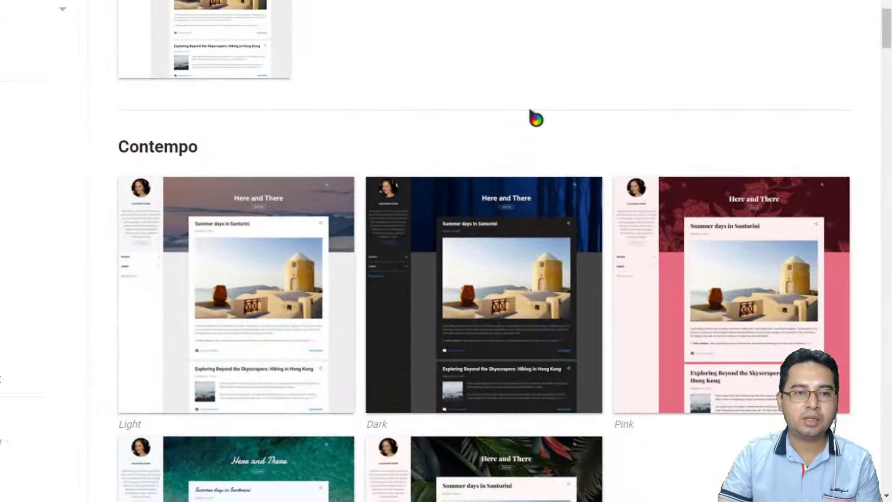
scroll(511, 214, up, 3)
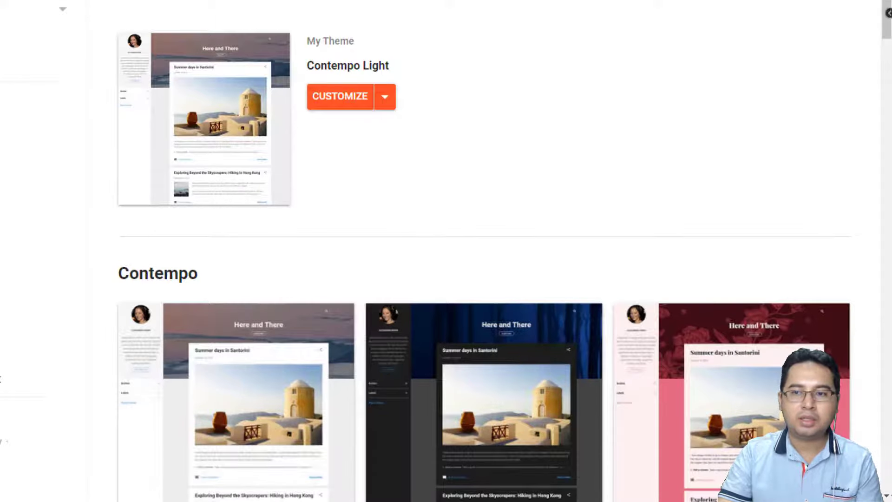
drag(888, 22, 887, 234)
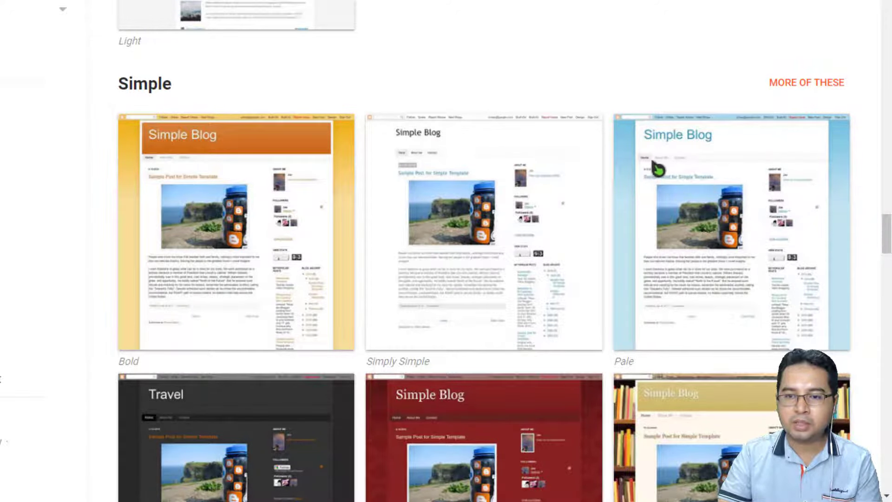
click(698, 171)
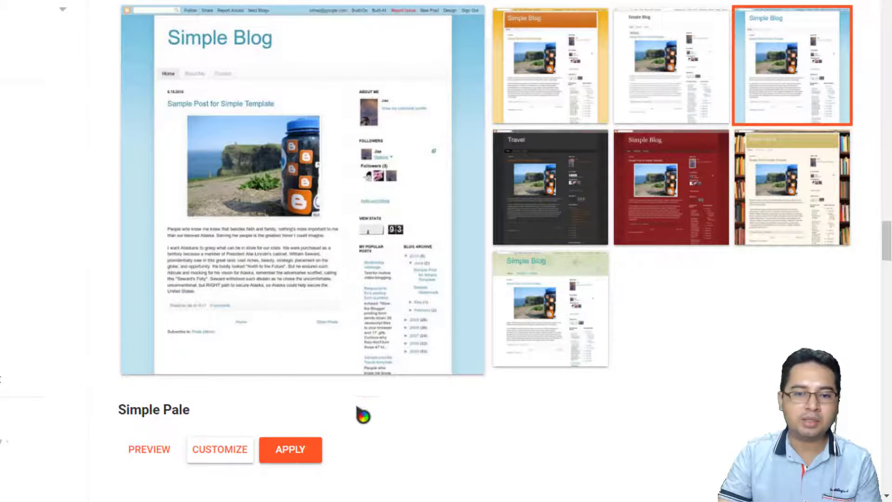
click(289, 460)
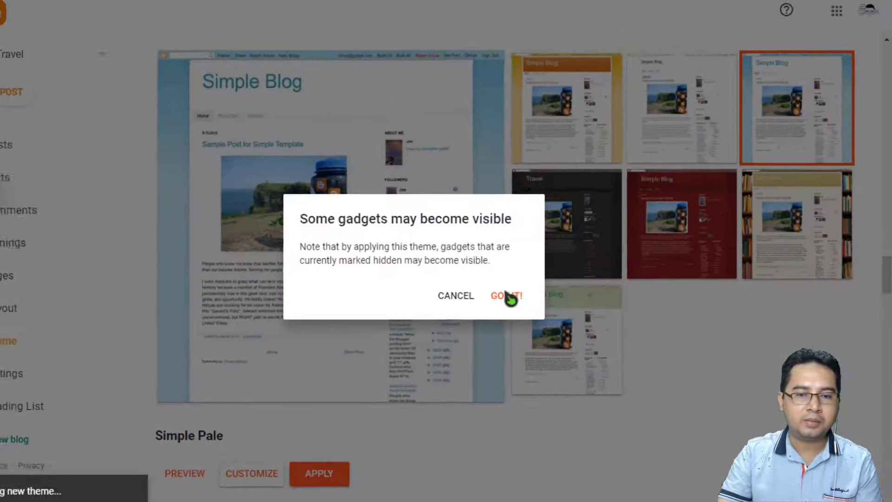
click(486, 263)
Reload the live blog to examine its look with the new theme, and return to the dashboard
click(229, 19)
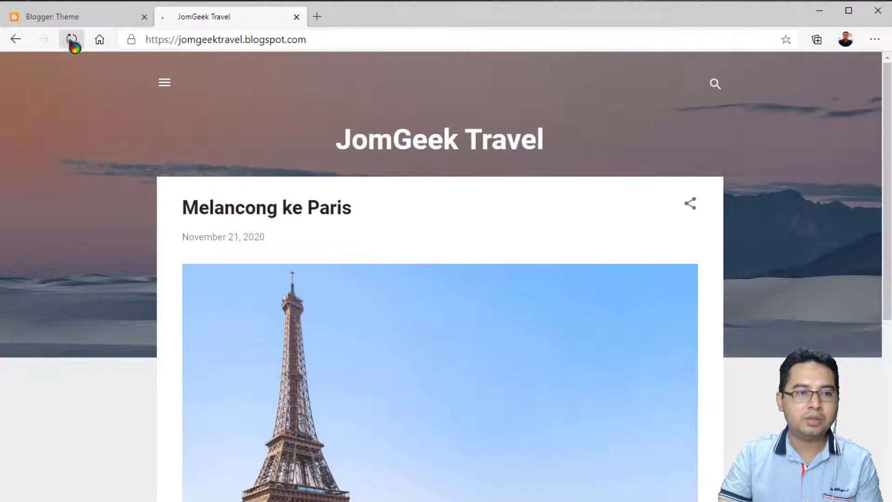
click(71, 39)
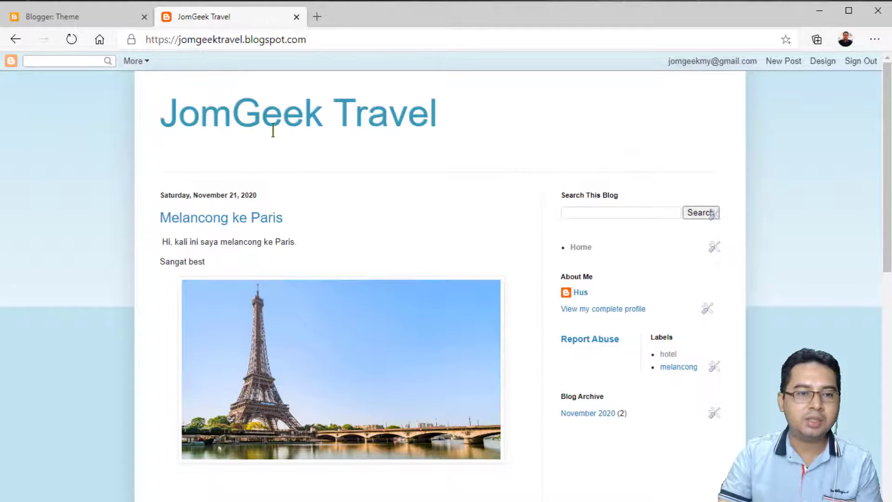
click(80, 17)
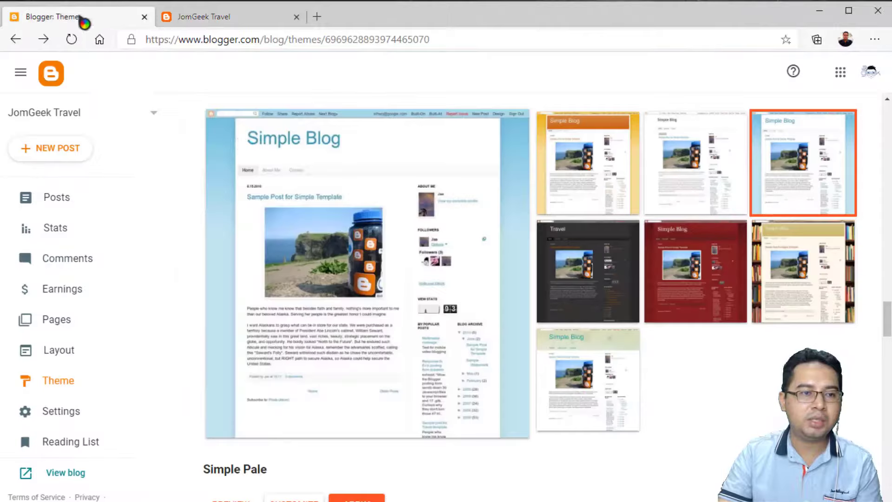
click(235, 18)
click(113, 22)
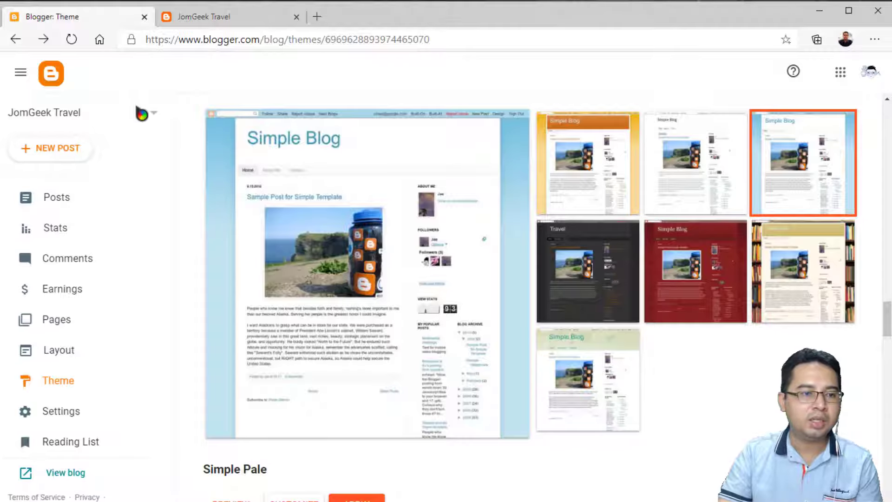
Open the blog's layout and move the Pages gadget from sidebar-right-1 into the Cross-Column 2 section
click(62, 354)
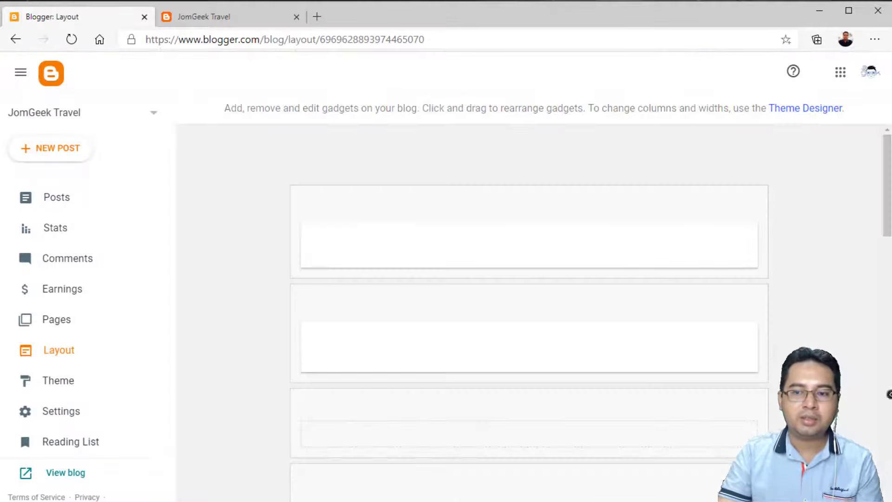
drag(887, 188, 891, 233)
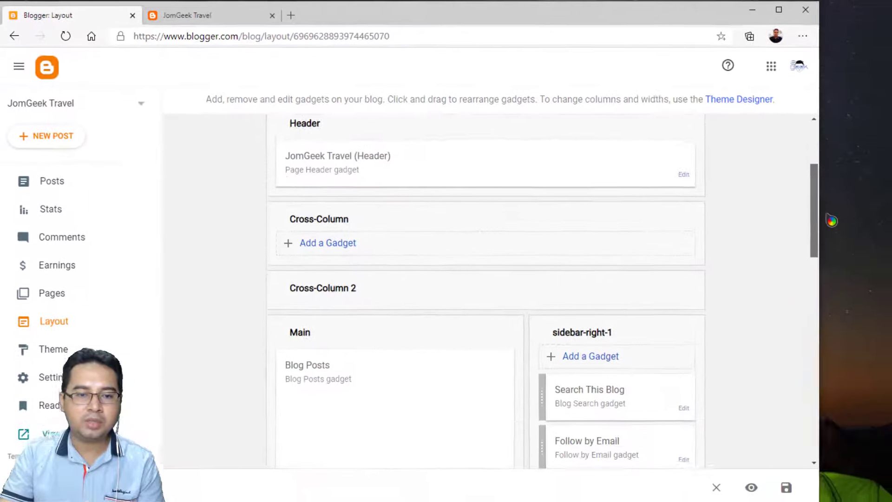
drag(826, 215, 819, 233)
scroll(576, 325, down, 1)
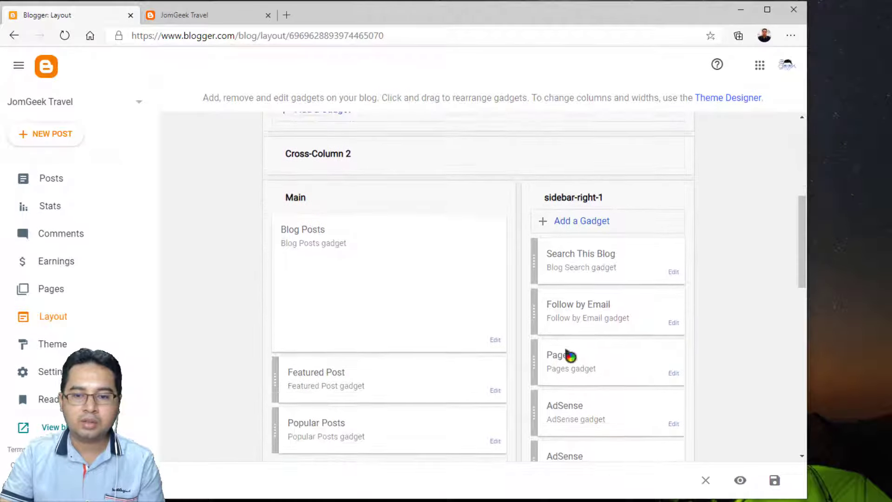
scroll(565, 356, up, 1)
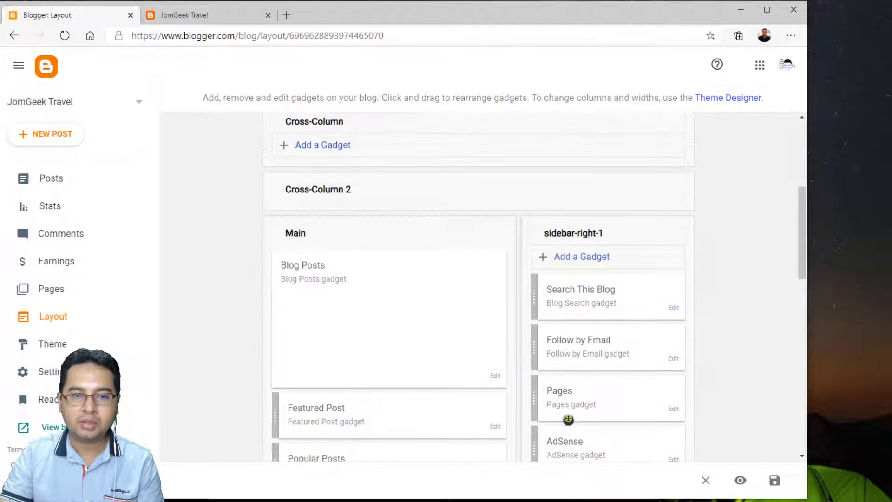
drag(563, 404, 370, 219)
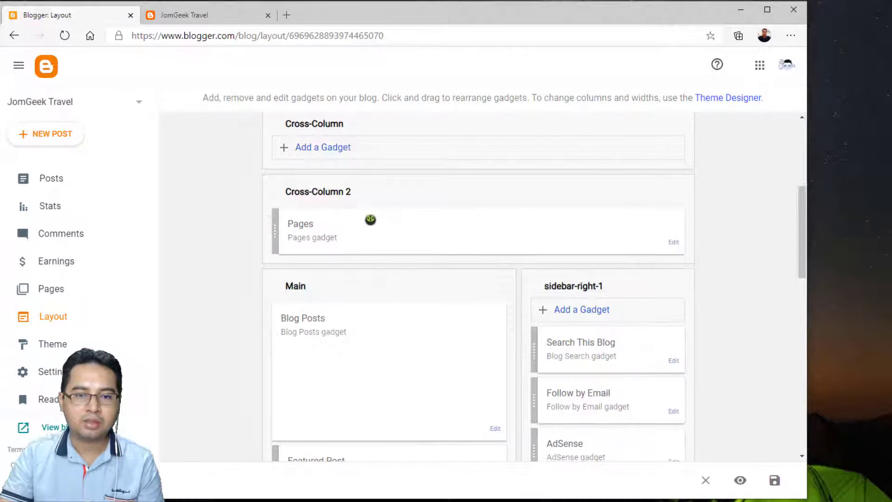
Save the rearranged layout and reload the live blog to check its page navigation bar
scroll(606, 225, up, 4)
scroll(608, 230, down, 4)
scroll(609, 233, up, 5)
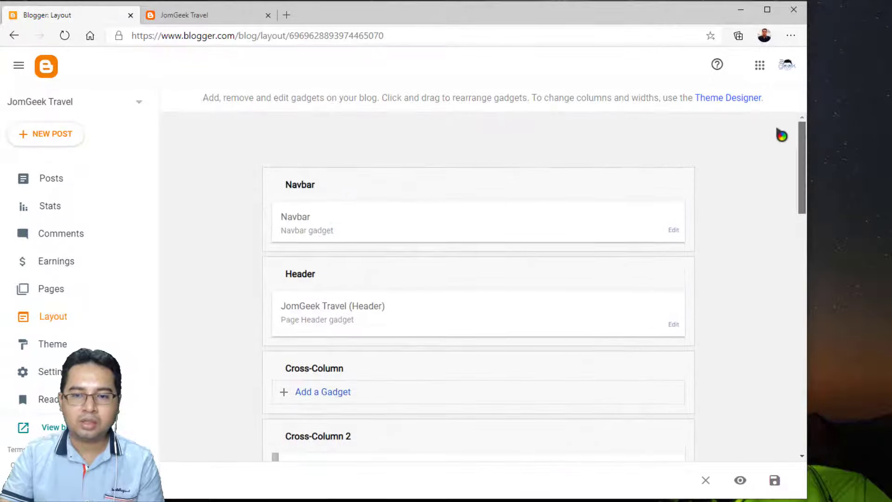
click(774, 480)
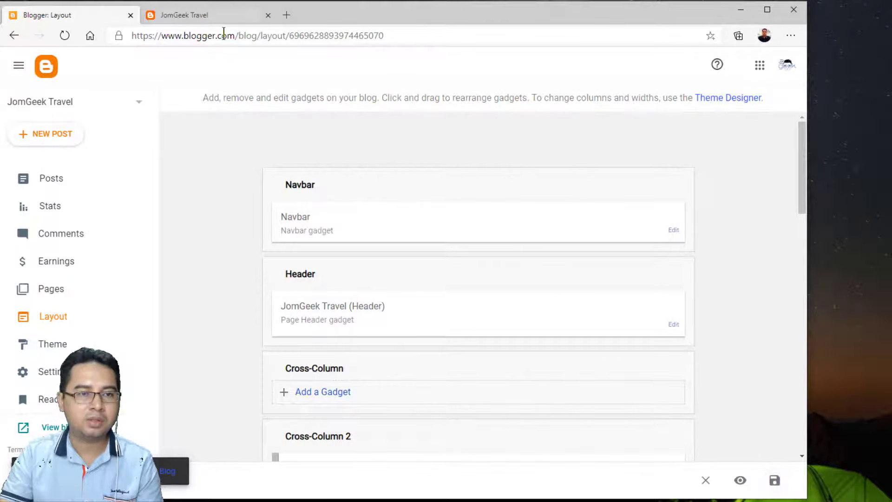
click(214, 18)
click(65, 36)
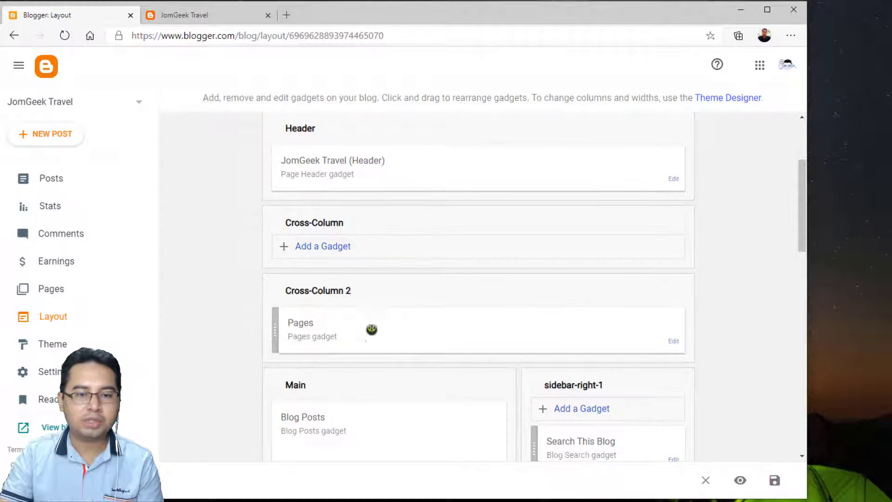
Configure the Pages gadget in Cross-Column 2 to show the "Hubungi Saya" page, and save the page list
scroll(576, 314, down, 1)
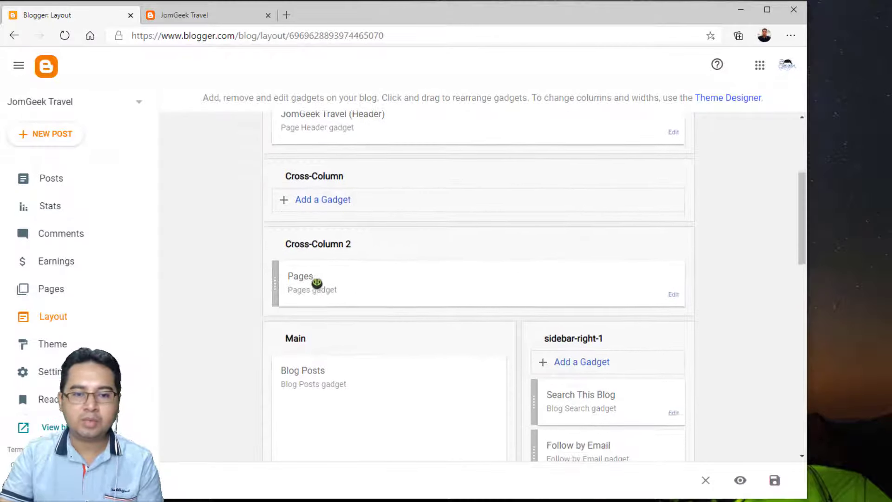
click(674, 291)
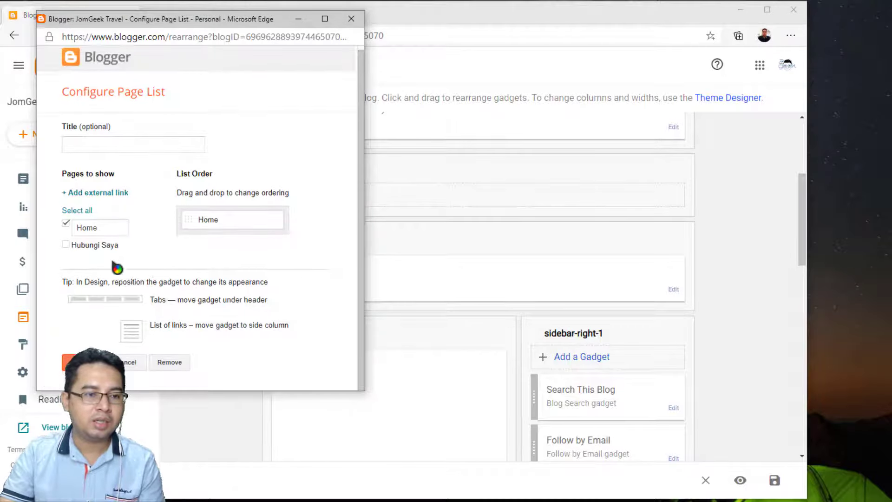
click(66, 244)
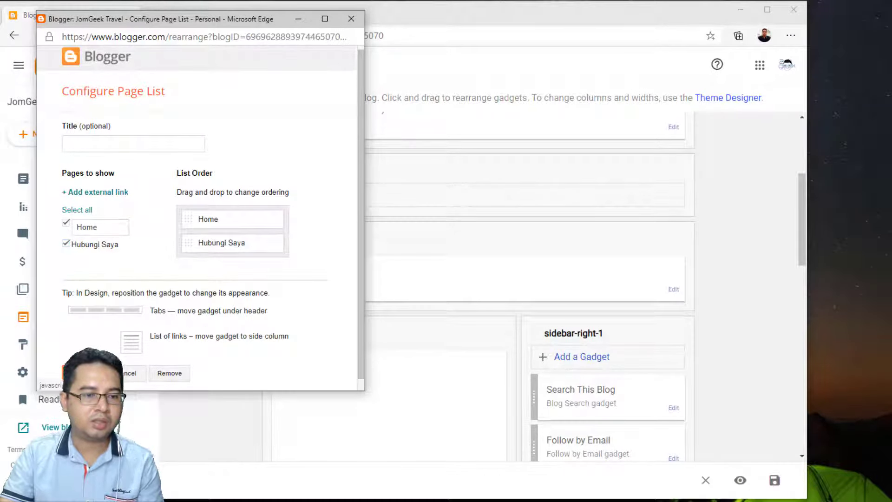
click(76, 373)
Reload the live blog, review its posts and open the "Hubungi Saya" page to check its content
click(188, 15)
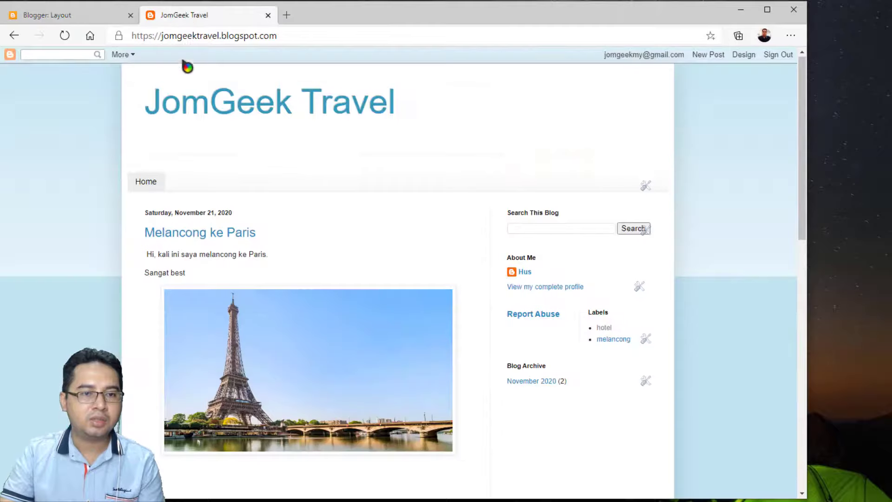
click(65, 37)
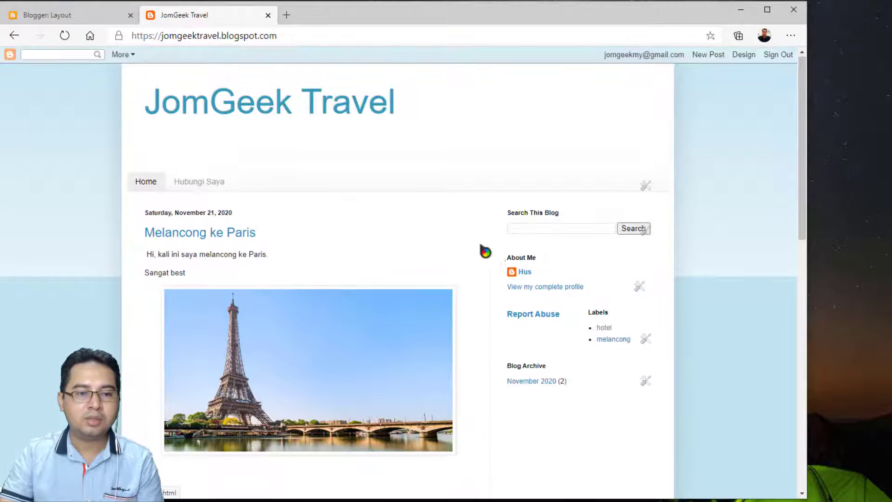
scroll(483, 249, down, 4)
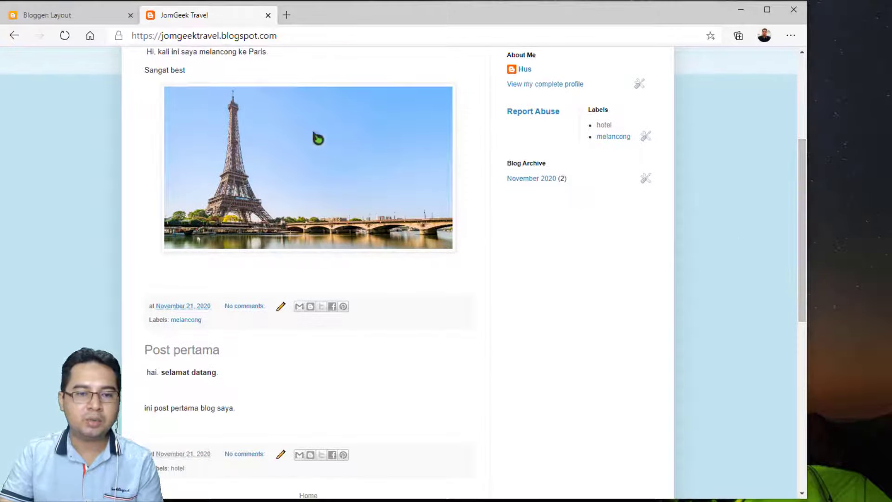
scroll(302, 325, down, 1)
scroll(269, 408, up, 5)
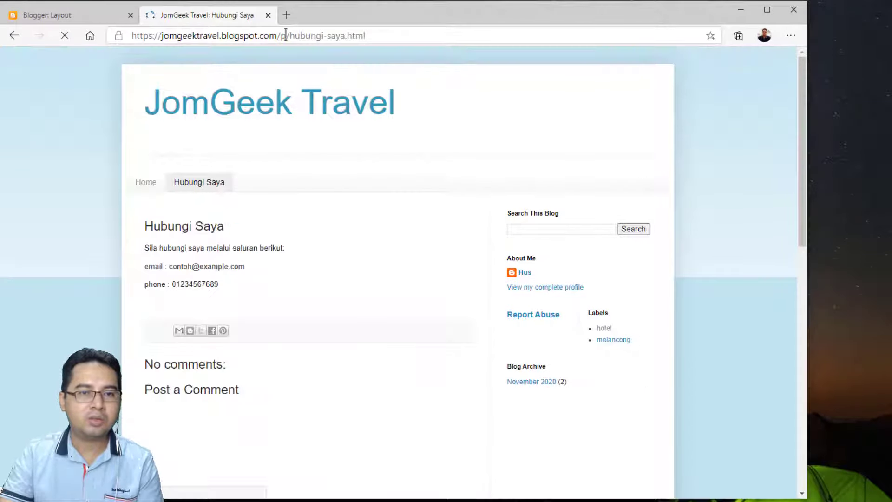
scroll(244, 248, down, 2)
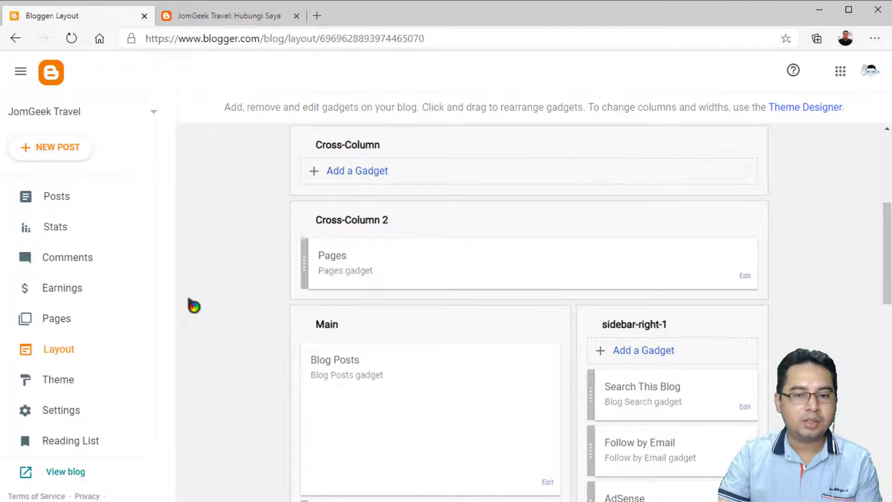
Open the blog's settings and inspect the Title field in the Basic section, leaving the title unedited
scroll(185, 302, down, 1)
scroll(191, 309, down, 2)
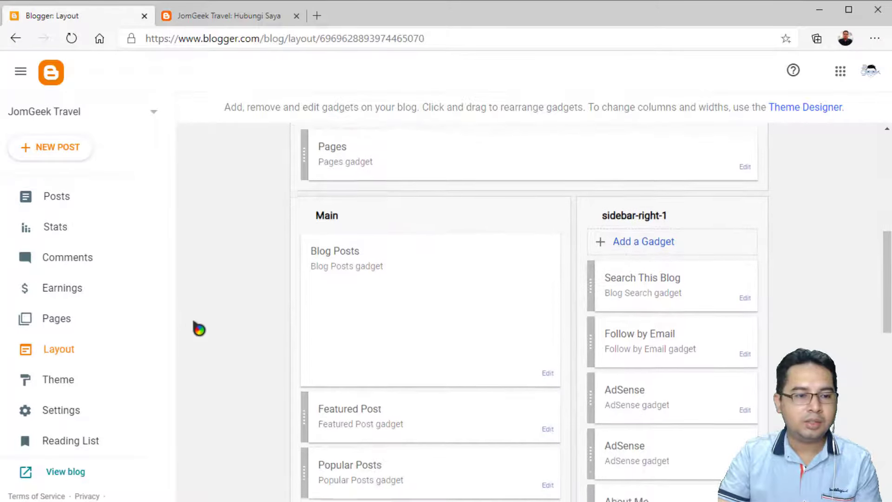
click(77, 411)
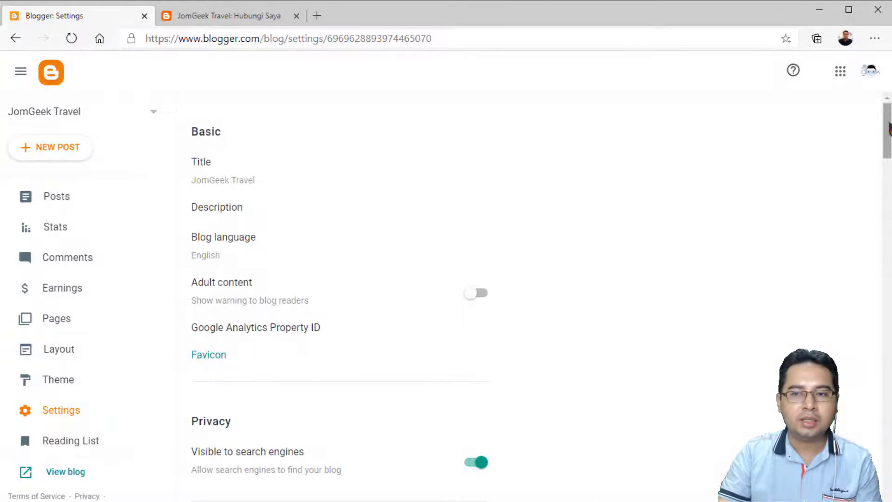
scroll(863, 144, down, 2)
scroll(336, 177, up, 2)
click(224, 188)
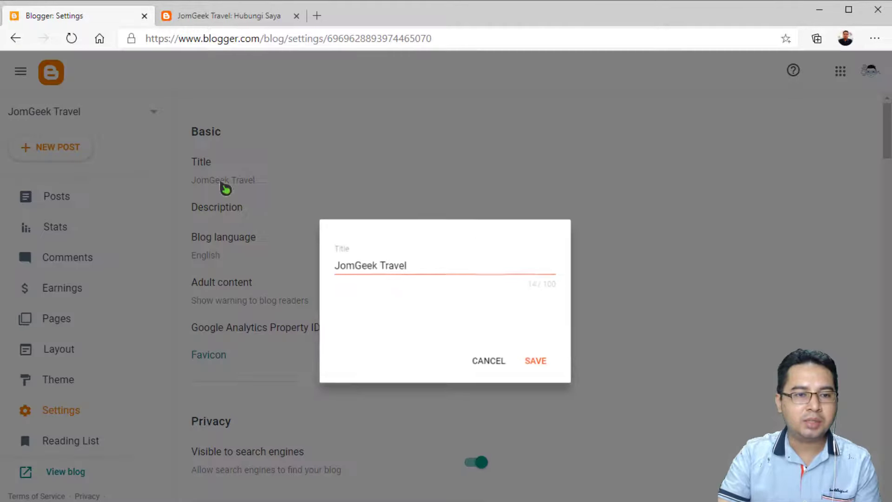
click(476, 352)
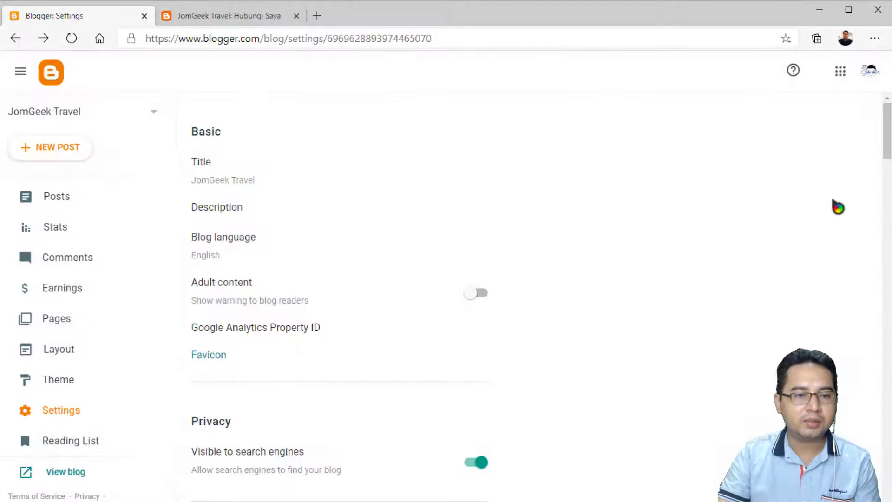
Inspect the blog address in the Publishing section and close it without saving
scroll(231, 288, down, 7)
click(228, 272)
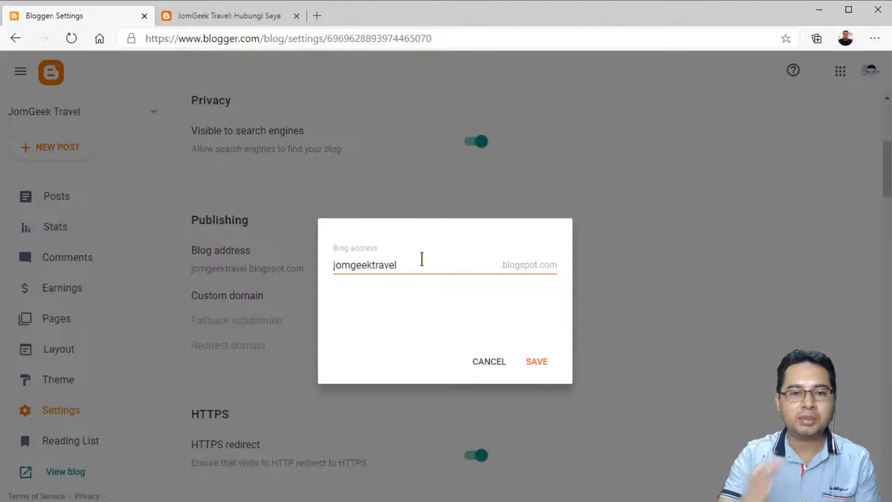
click(495, 371)
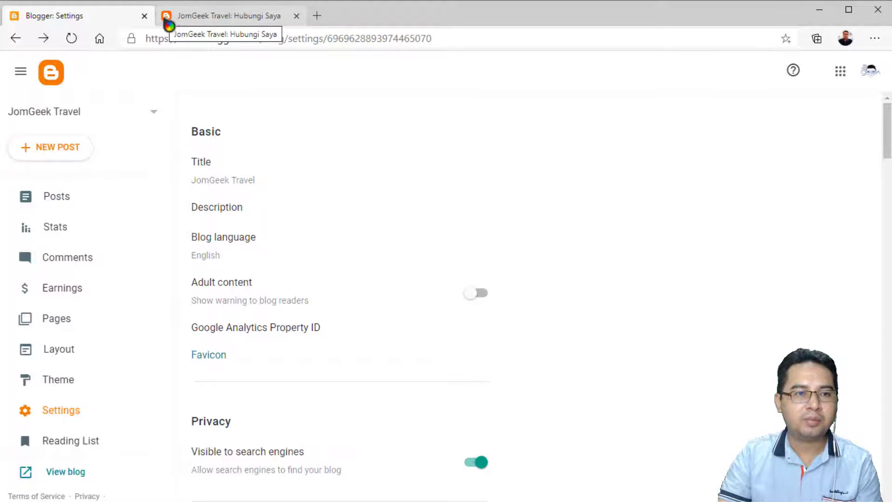
Check the setting for maximum posts on the main page and compare it with the posts on the live blog
scroll(390, 197, down, 10)
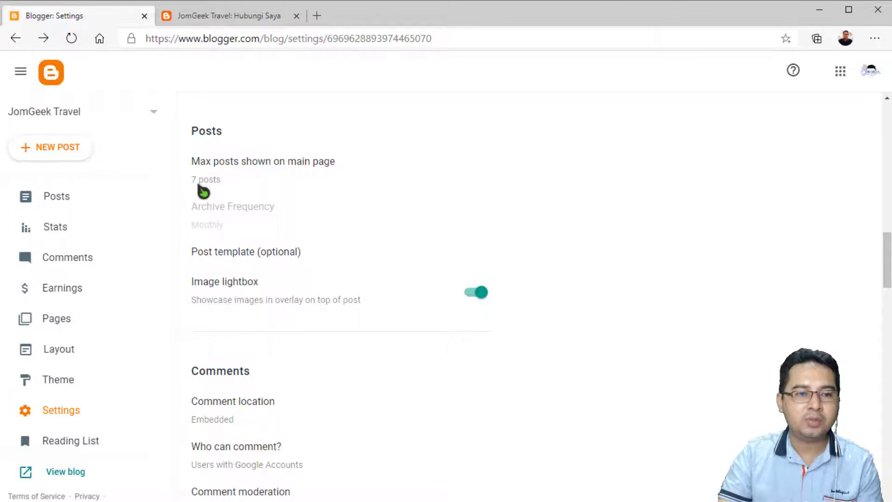
click(223, 17)
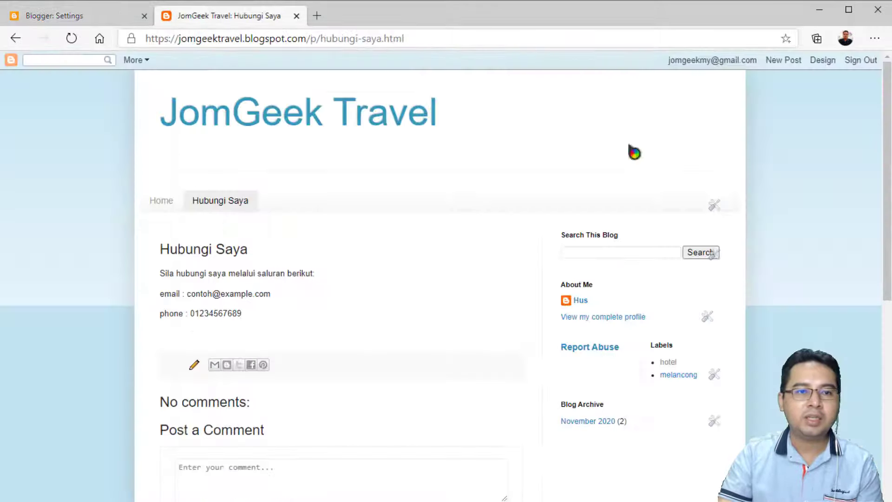
scroll(881, 139, down, 10)
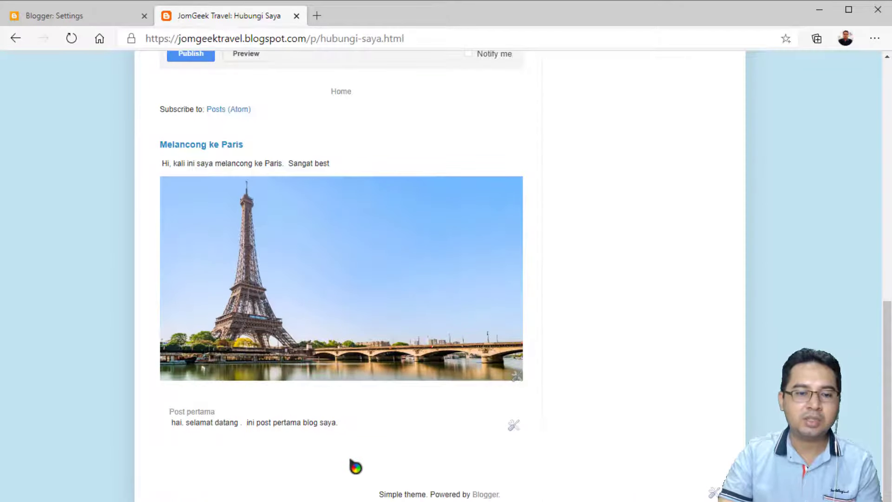
click(94, 19)
Review the Comments settings, including the comment location options, and return to the beginning of the settings
drag(889, 251, 889, 284)
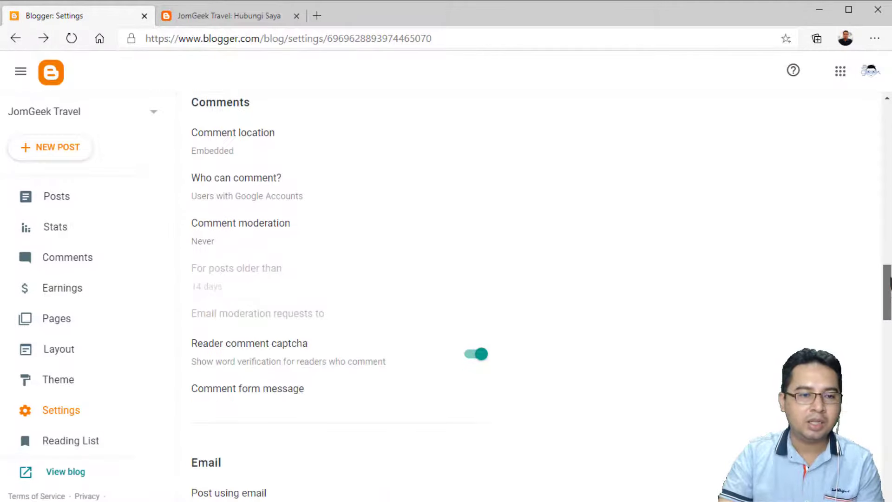
click(230, 138)
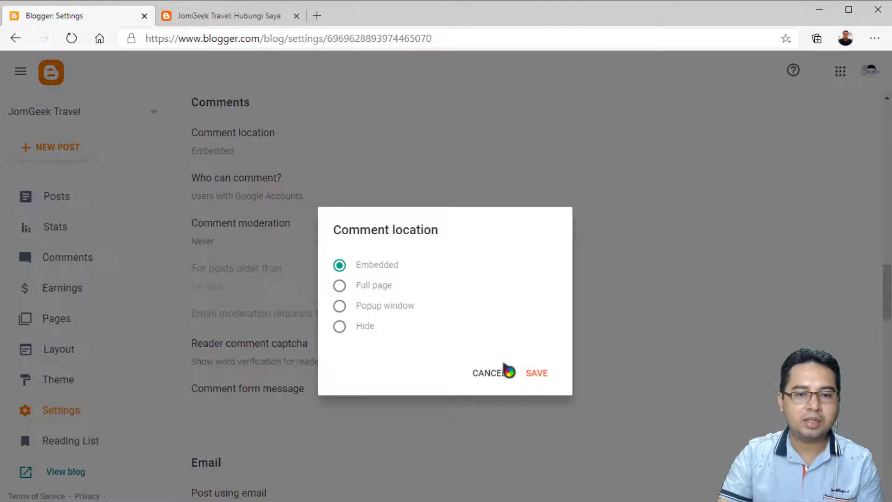
click(581, 375)
drag(888, 297, 855, 151)
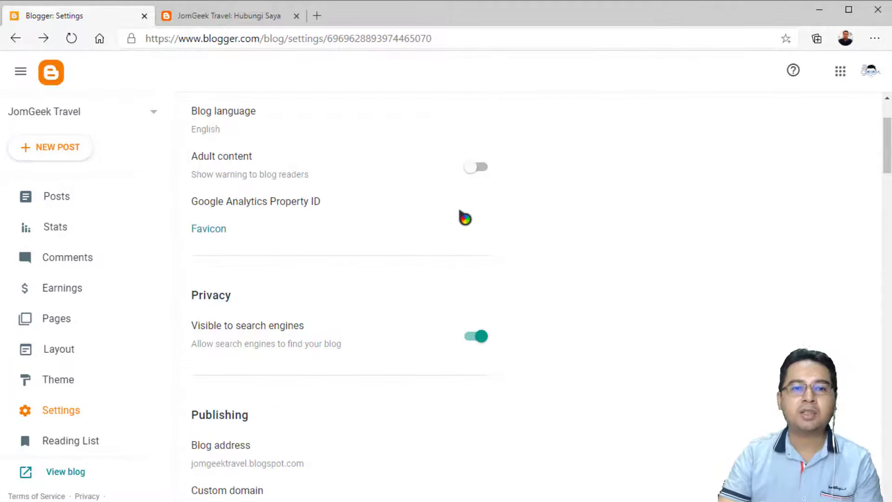
Look at the AdSense option in the blog's earnings, and examine the blog's view and post statistics
click(54, 293)
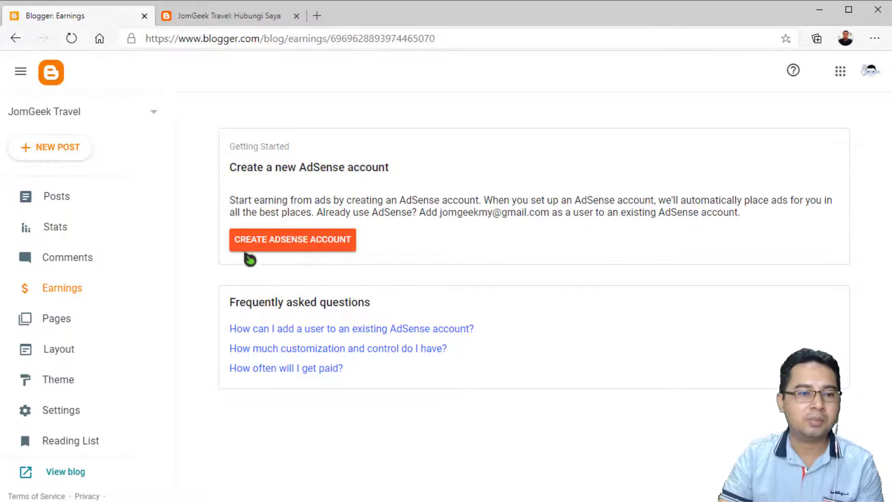
click(68, 233)
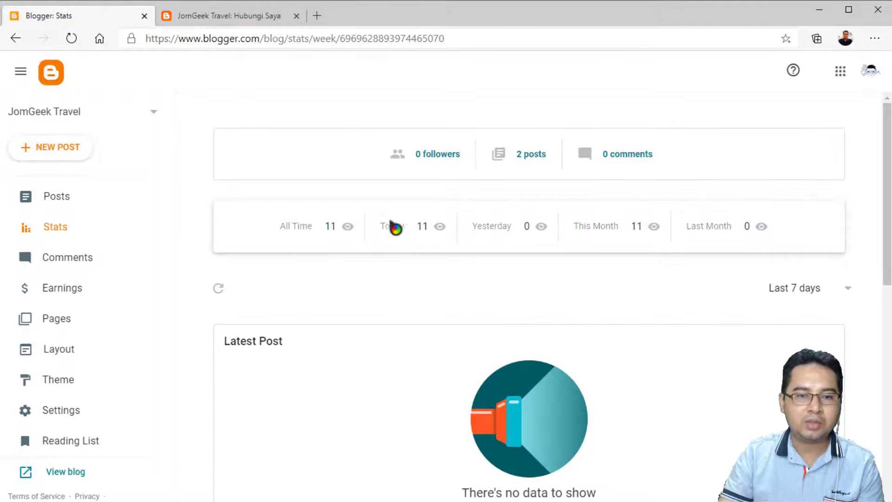
scroll(471, 249, down, 10)
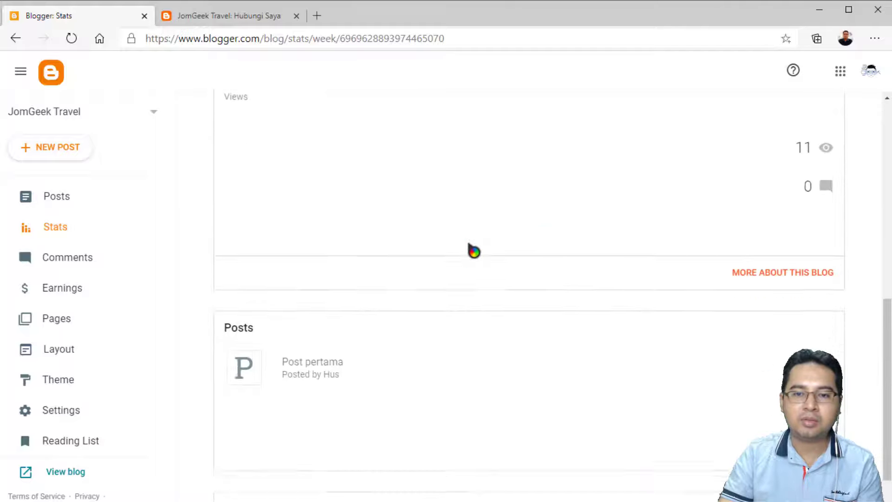
scroll(472, 249, up, 9)
scroll(465, 260, up, 2)
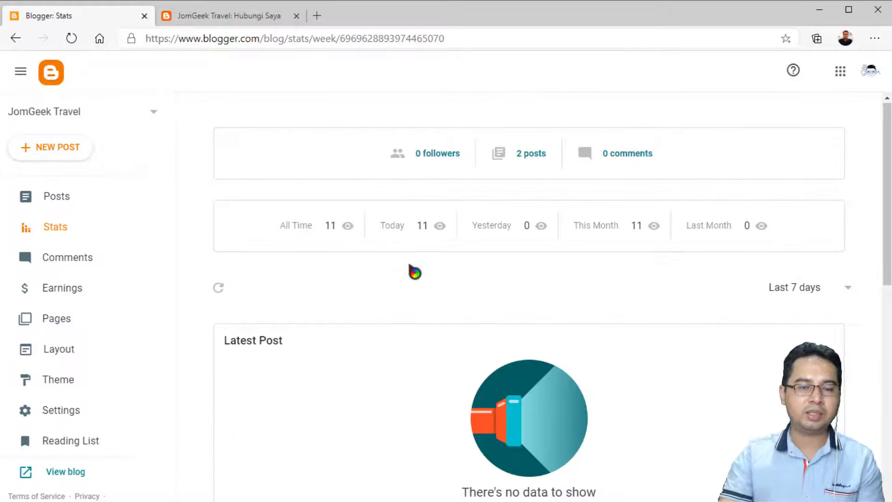
mouse_move(887, 145)
mouse_down()
mouse_move(888, 345)
mouse_move(887, 144)
mouse_up()
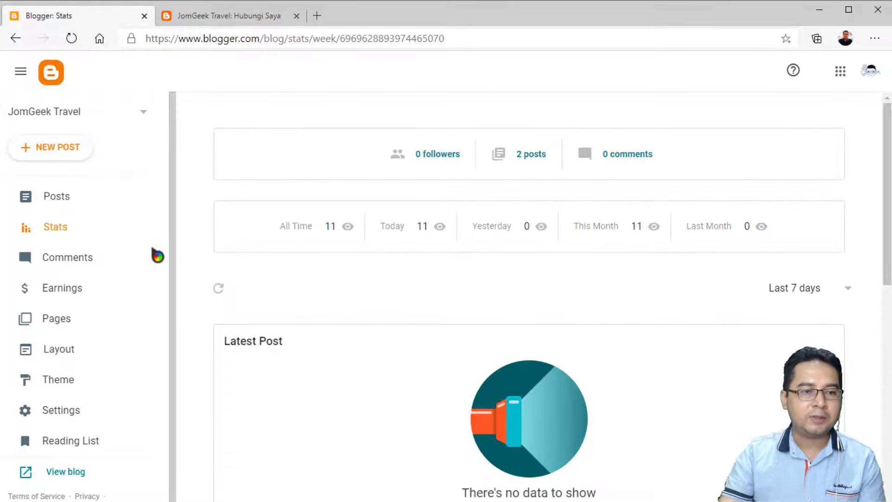
Go to the list of posts and start a new post with the body text "Teks"
click(69, 207)
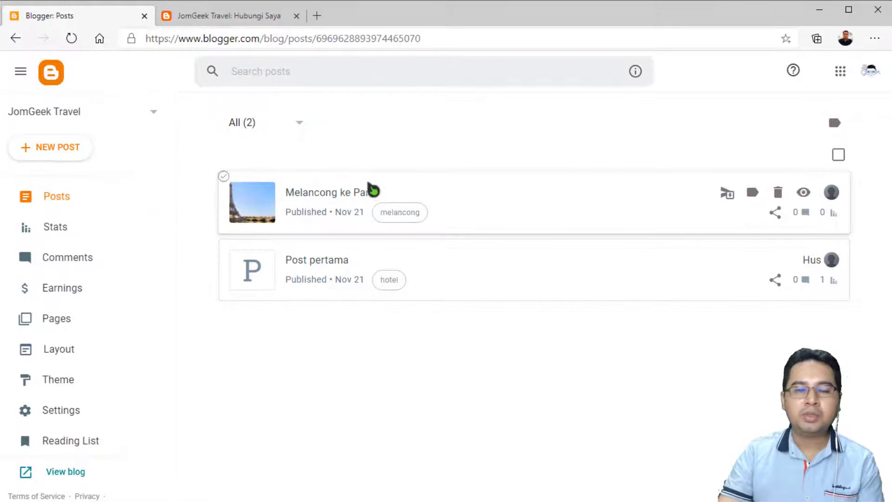
click(47, 147)
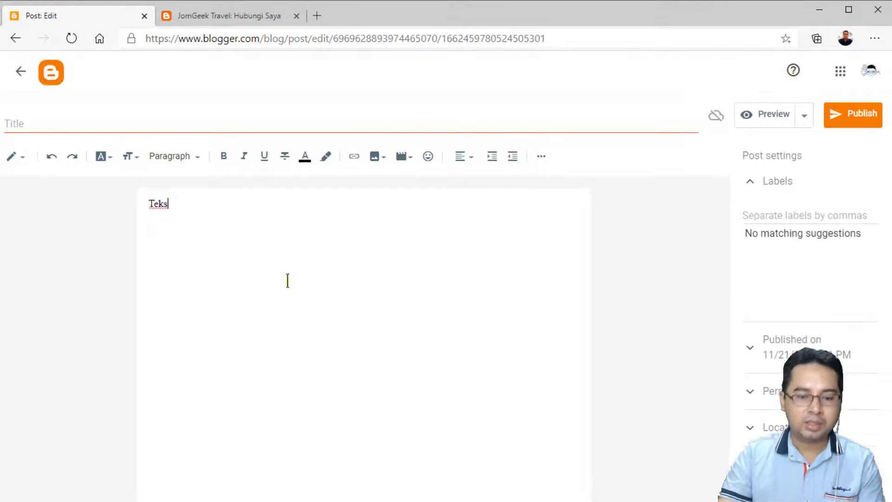
Search YouTube for "jomgeek html" and insert the video "Belajar HTML Bahagian 1 - Mula Koding dan Tag Asas" into the post
click(409, 158)
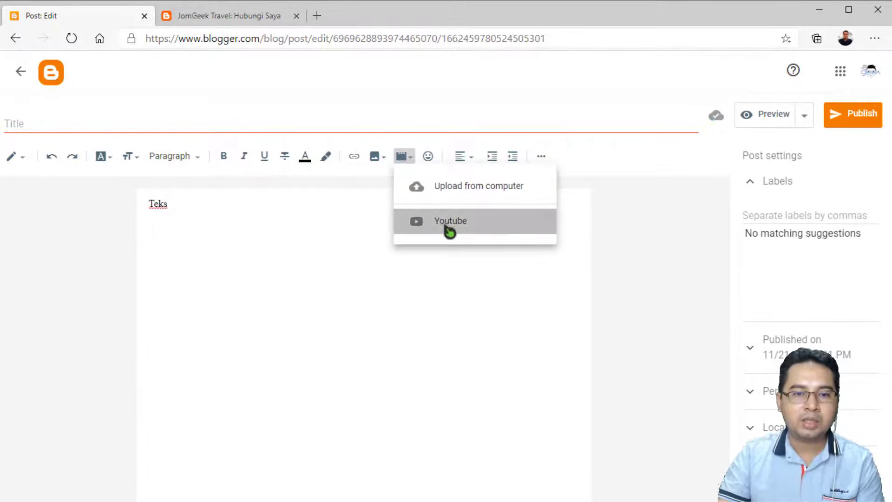
click(447, 227)
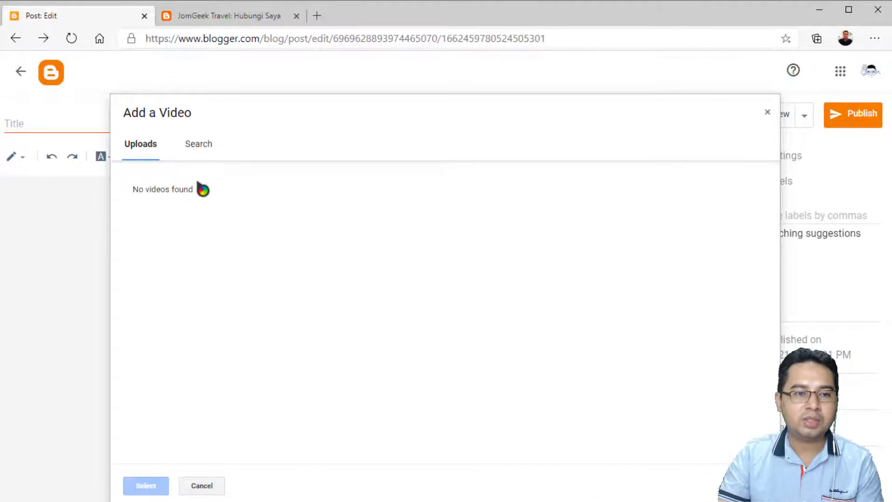
click(196, 147)
text(jomgeek html)
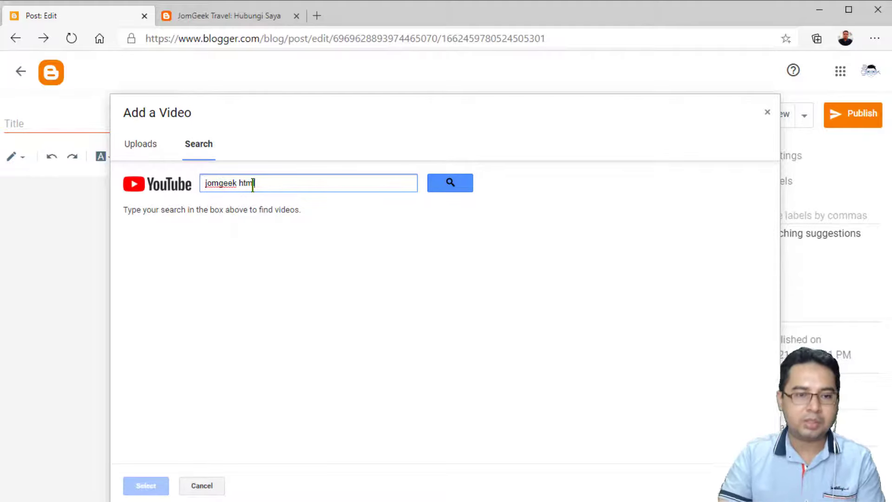
click(439, 188)
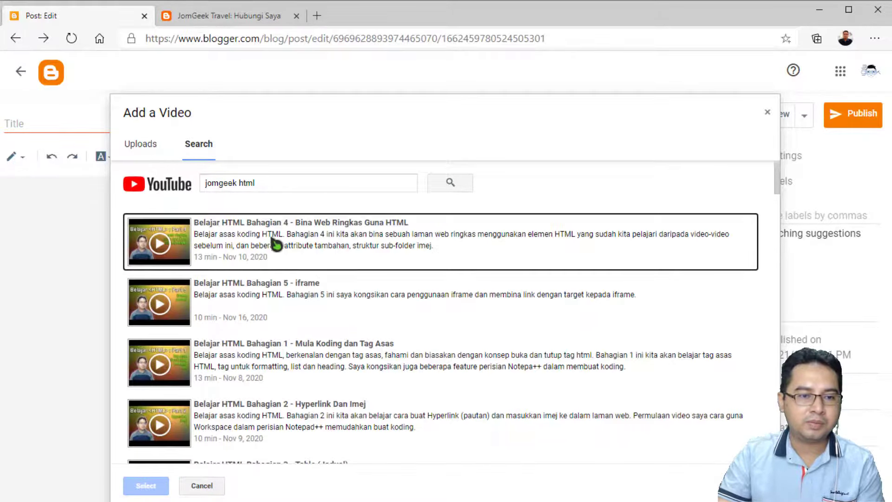
click(300, 369)
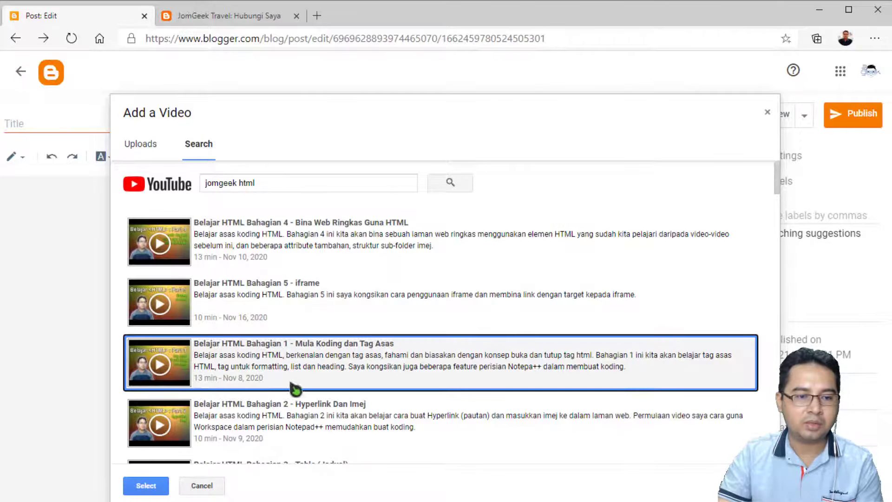
click(147, 485)
Browse the JomGeek channel on YouTube and open the video "Cara Buang Background Video Webcam Tanpa Gunakan Green Screen"
scroll(483, 373, down, 4)
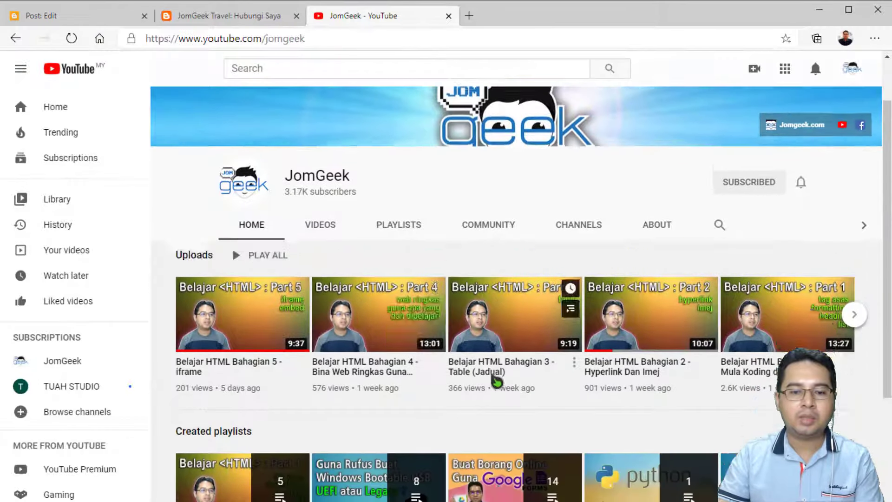
scroll(511, 348, down, 2)
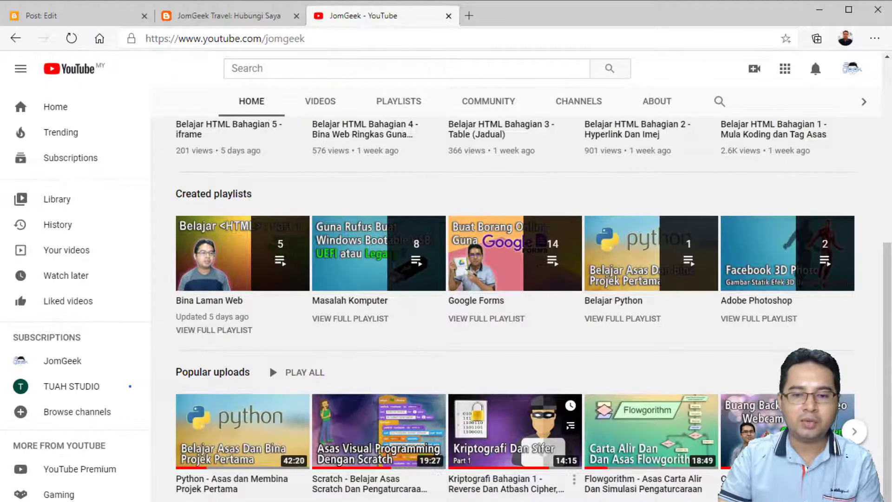
click(632, 477)
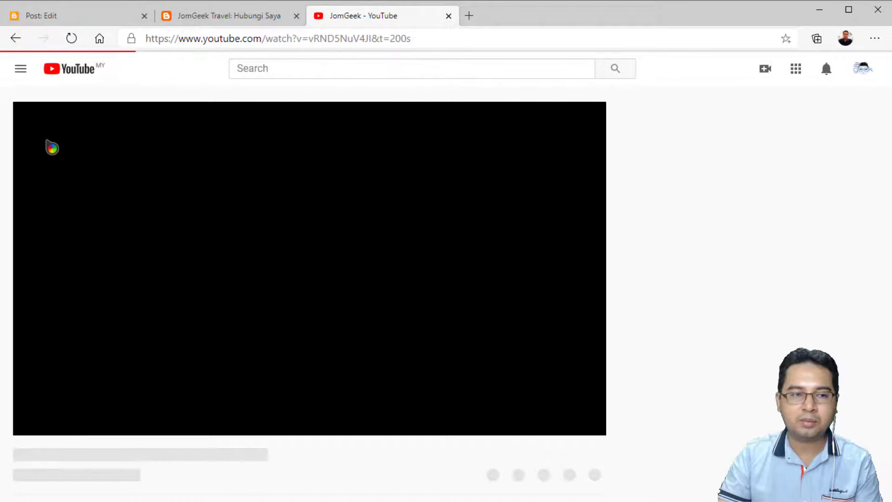
scroll(412, 439, down, 4)
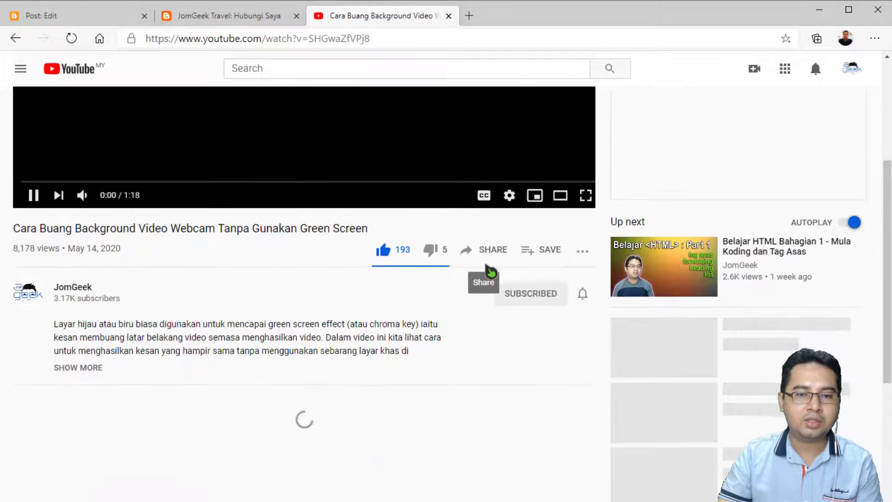
Copy the video's iframe embed code from its sharing options and close the embed dialog
click(489, 270)
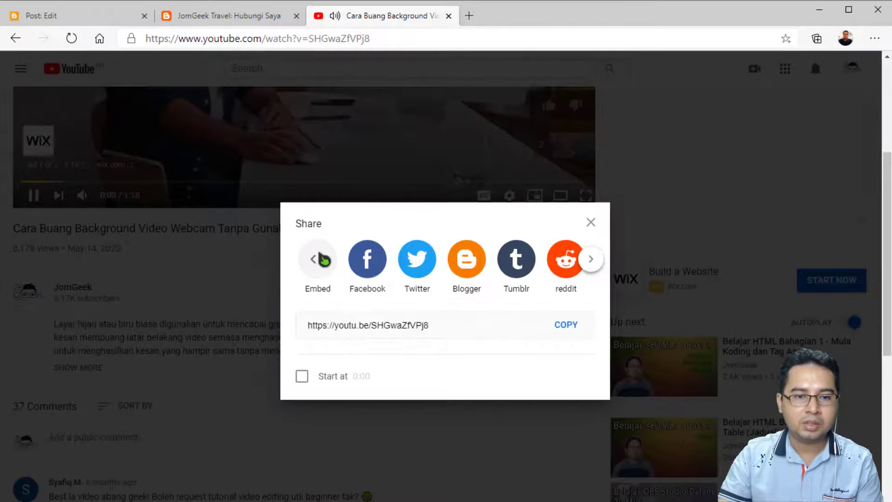
click(317, 259)
click(562, 262)
key(ctrl+c)
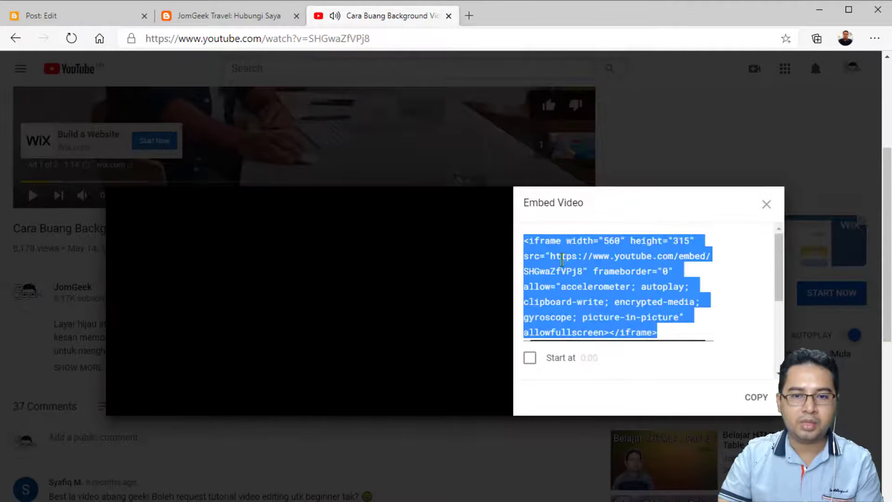
click(767, 204)
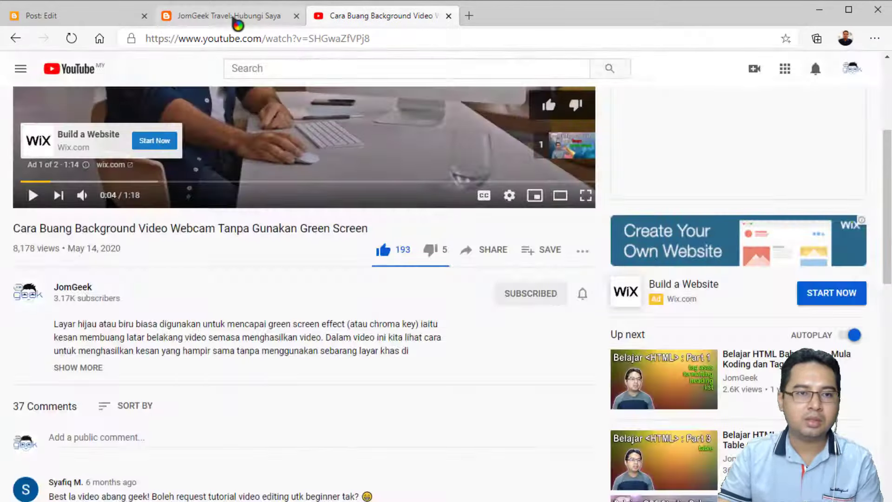
Close YouTube, return to the Blogger post, switch it to HTML view and paste the iframe code below the existing markup
click(448, 16)
scroll(441, 259, up, 4)
click(122, 12)
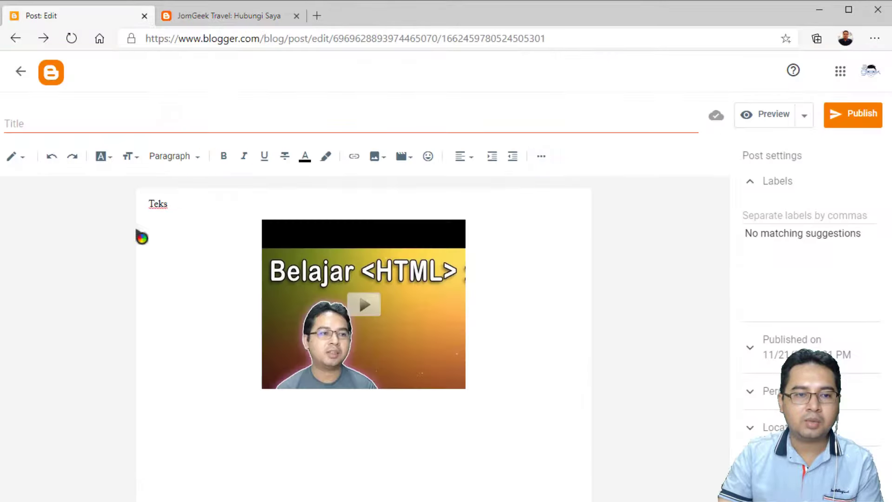
click(19, 160)
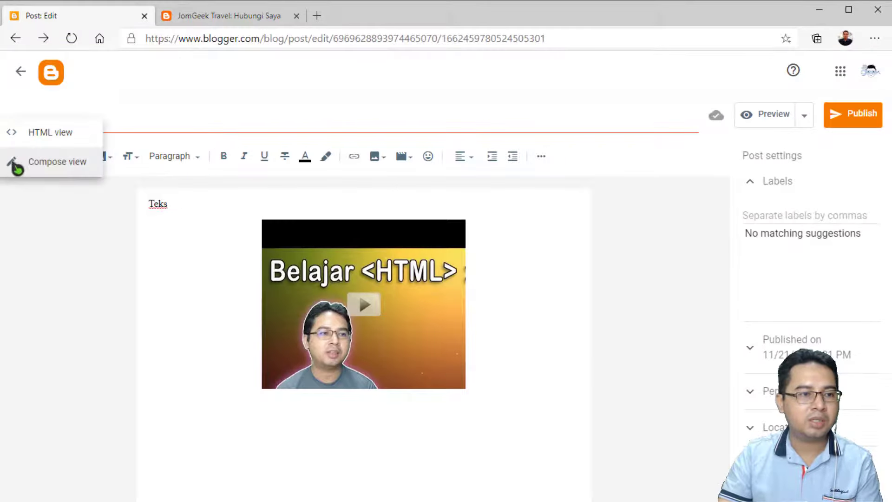
click(39, 134)
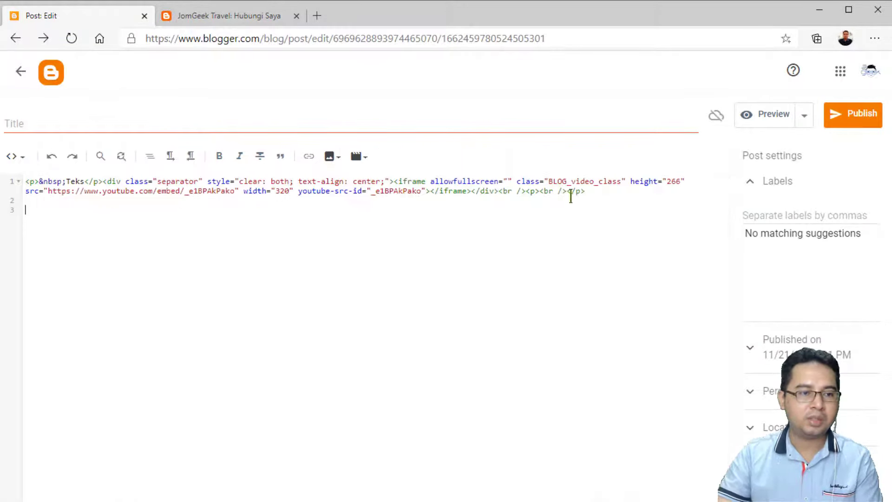
key(ctrl+v)
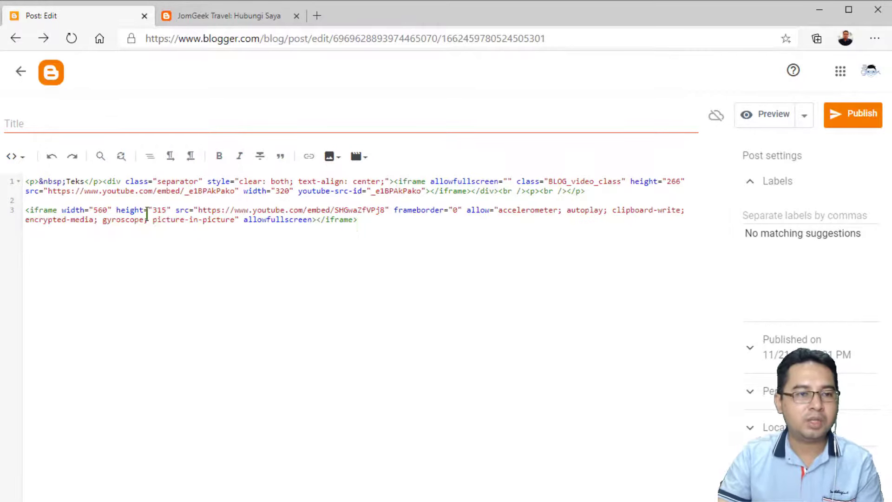
Return the post to compose view and remove the first video and the blank lines above the iframe video
click(18, 158)
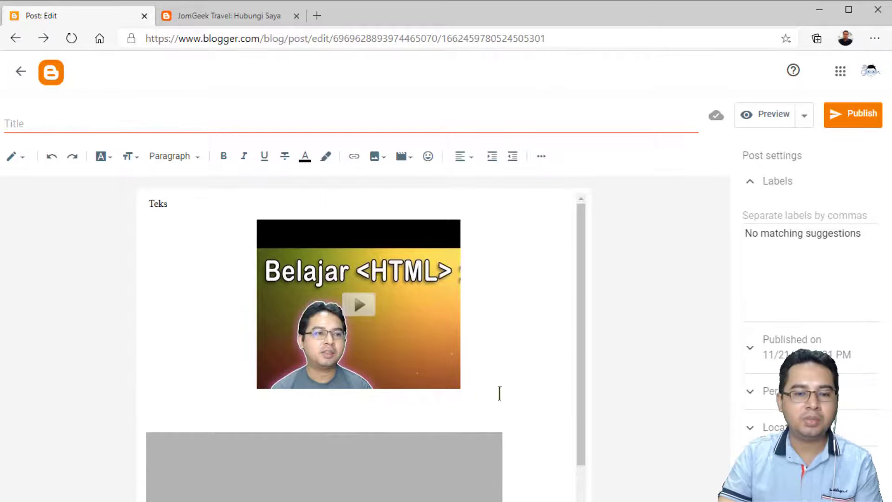
scroll(499, 393, down, 2)
click(417, 394)
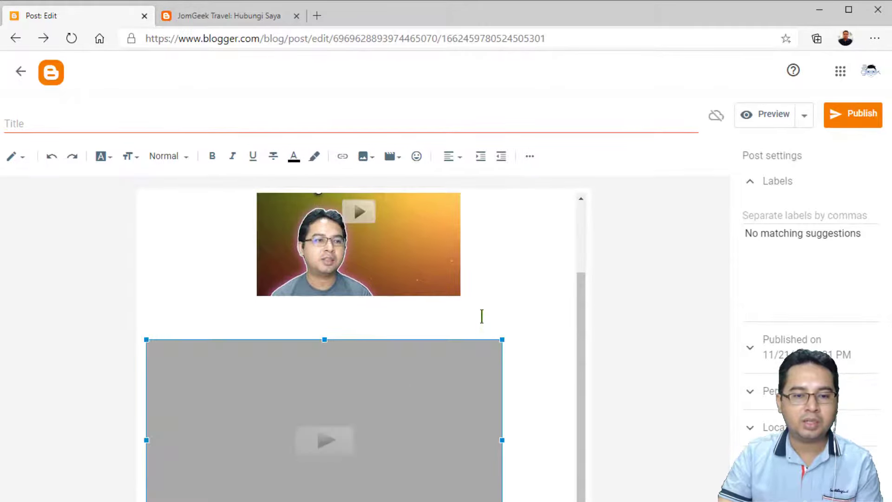
click(483, 313)
click(406, 267)
key(Delete)
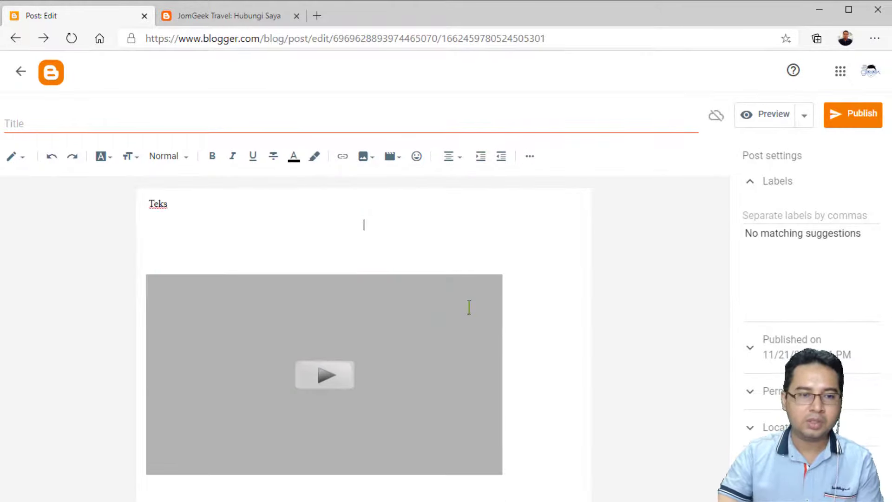
click(243, 257)
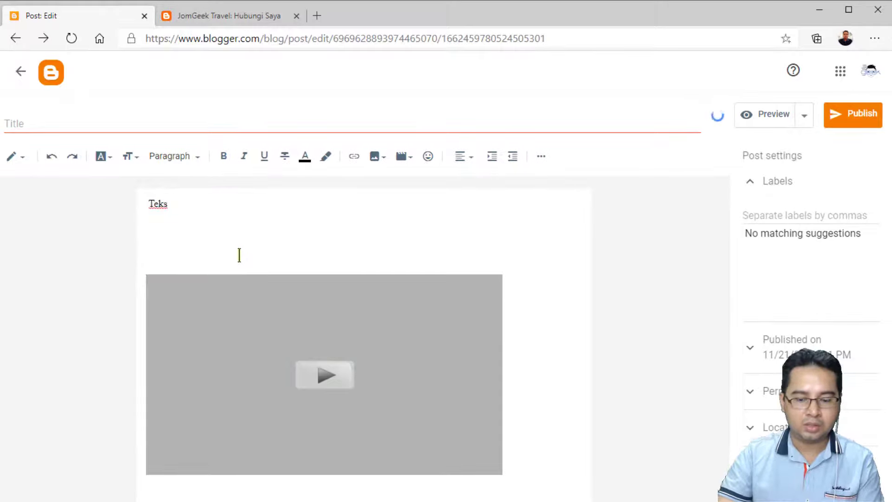
key(BackSpace)
Title the post "Belajar HTML JomGeek" and publish it to the blog
click(54, 127)
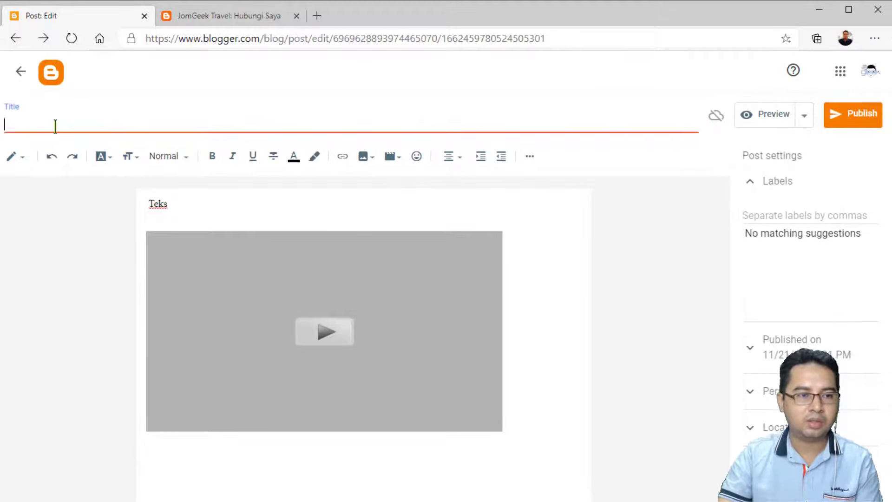
text(Video)
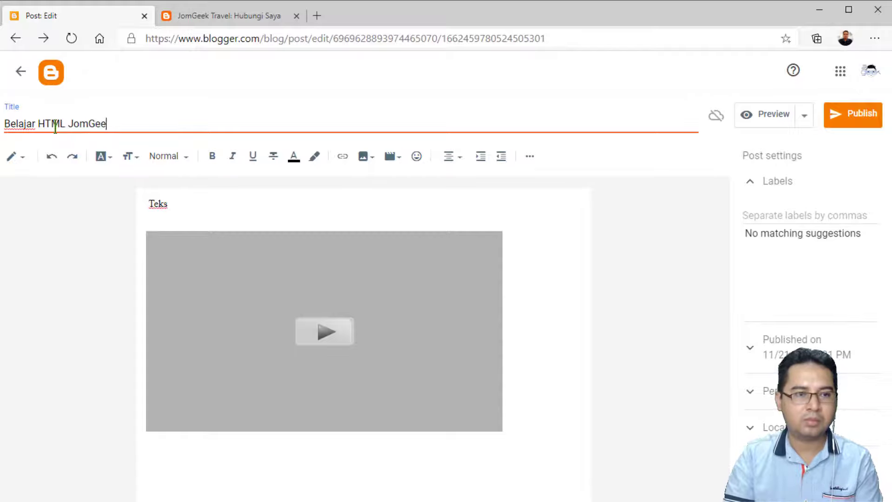
click(848, 122)
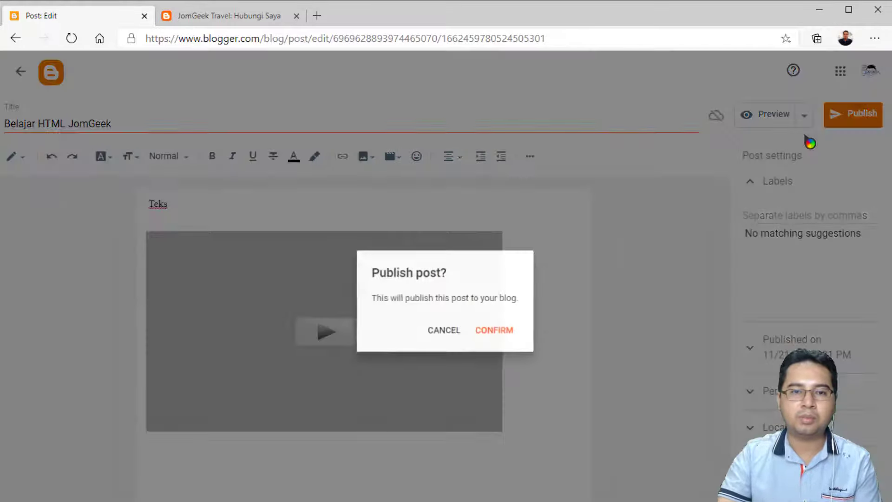
click(499, 334)
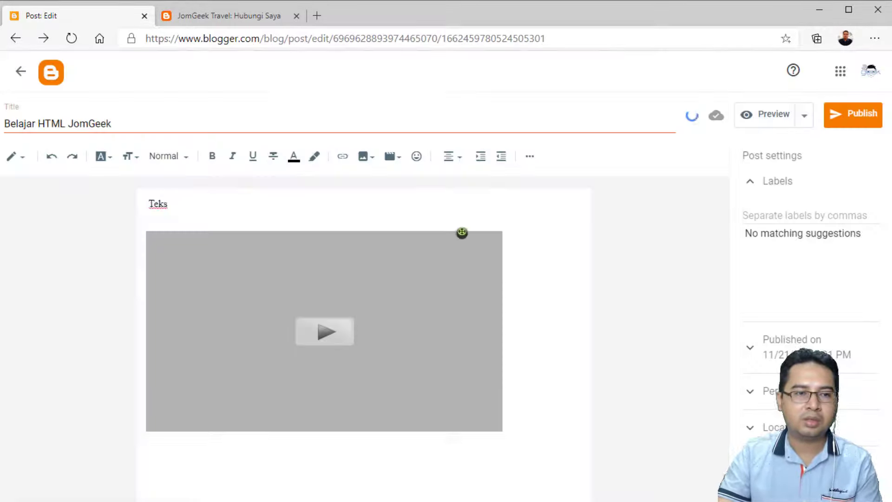
Open the live blog's home page and check how the newly published video post is displayed
click(211, 18)
key(F5)
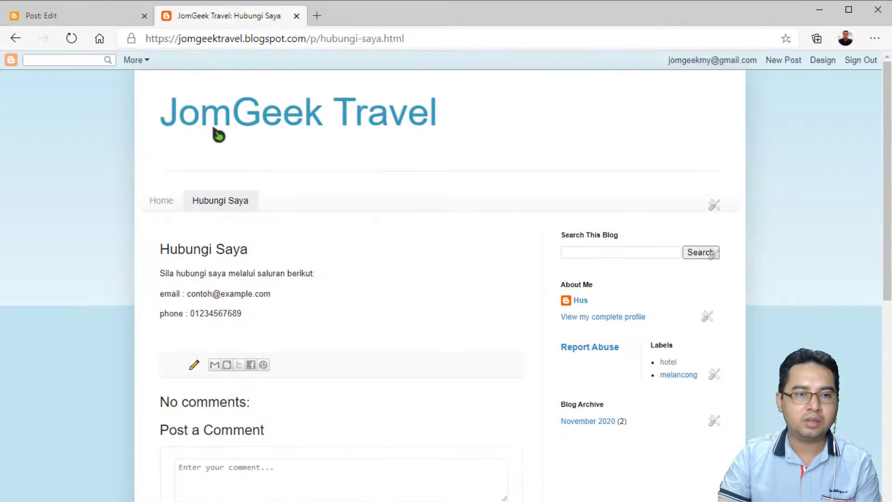
click(220, 135)
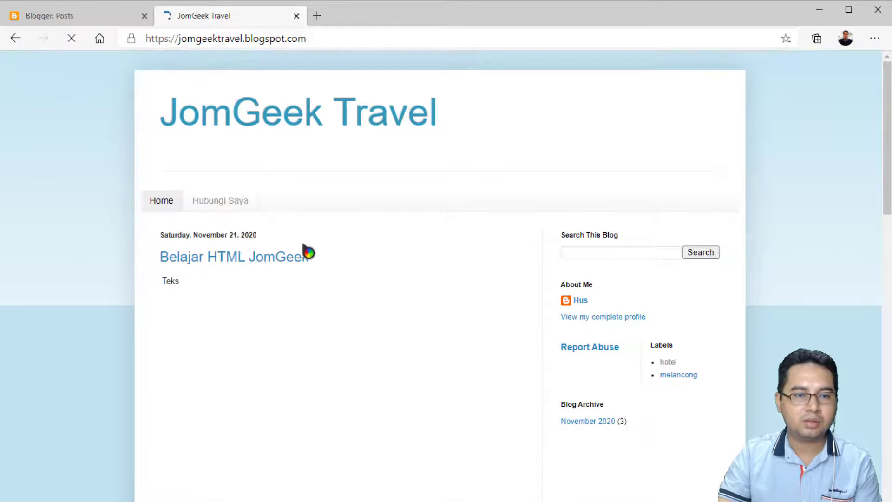
scroll(304, 239, down, 3)
scroll(304, 239, up, 1)
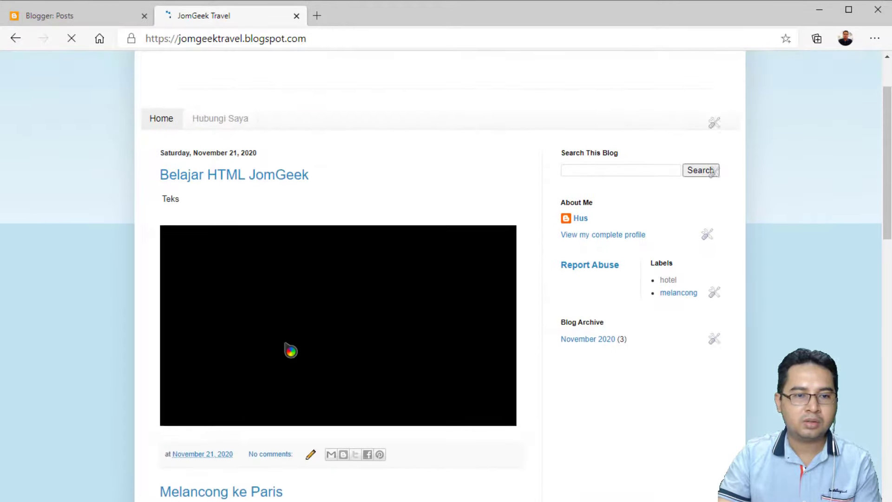
scroll(271, 199, down, 8)
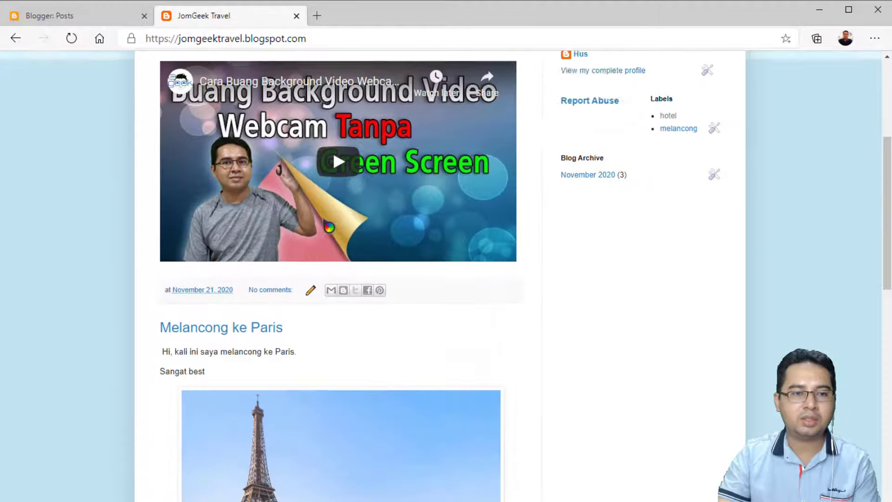
scroll(269, 349, up, 10)
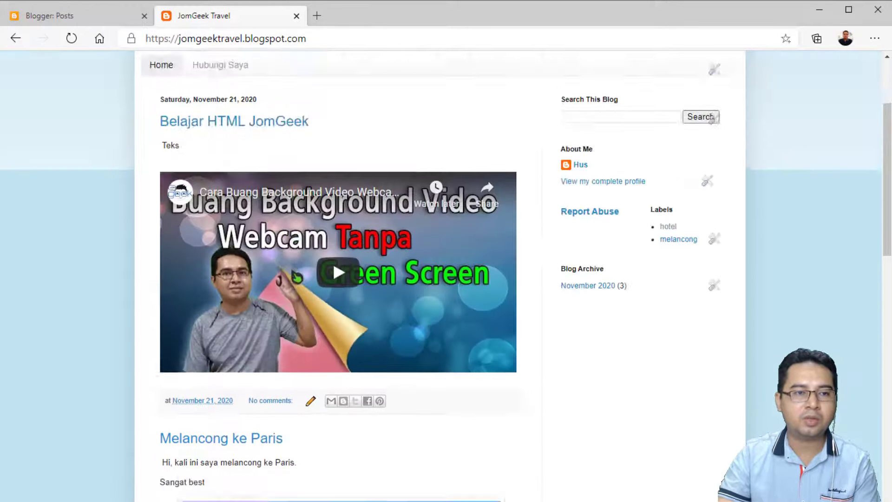
click(118, 19)
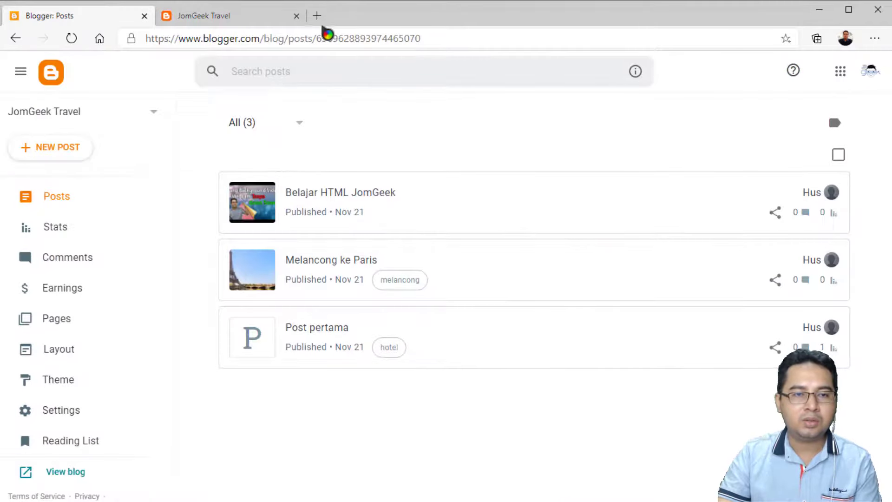
click(317, 16)
key(ctrl+w)
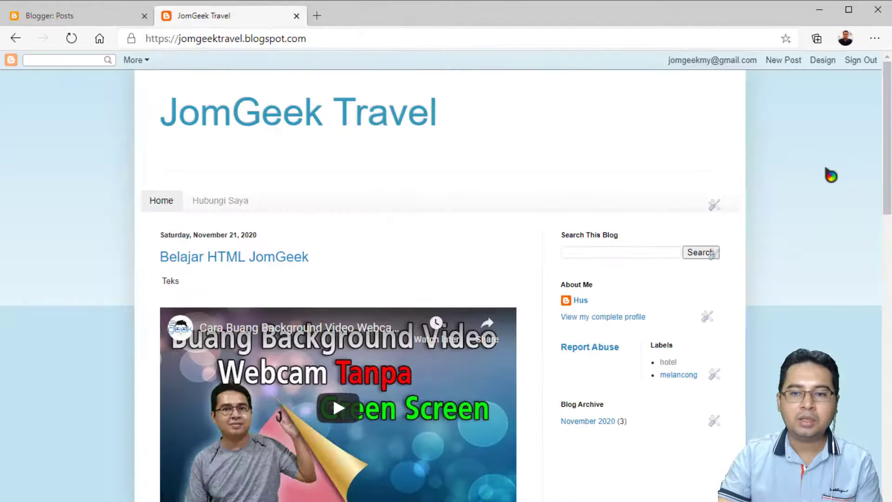
scroll(886, 173, down, 3)
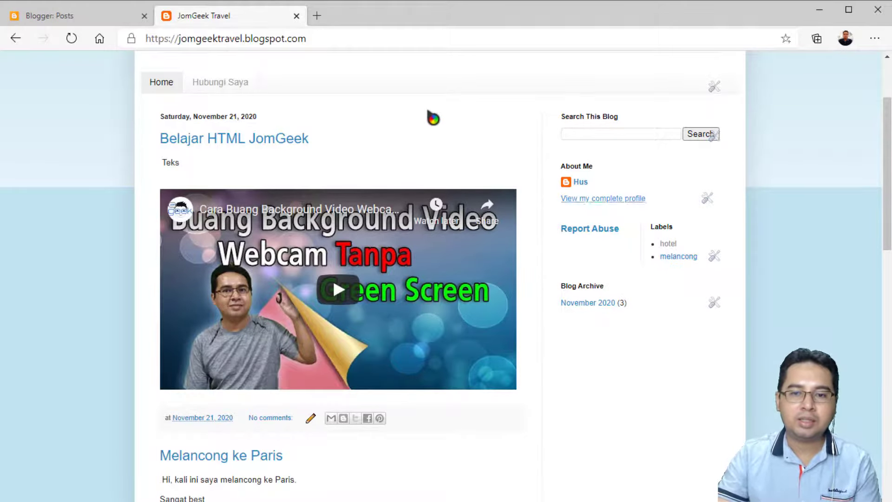
Search the web for "widget waktu solat" in a new tab and open the Tema Masjid Putra widget on the e-Solat portal
click(317, 16)
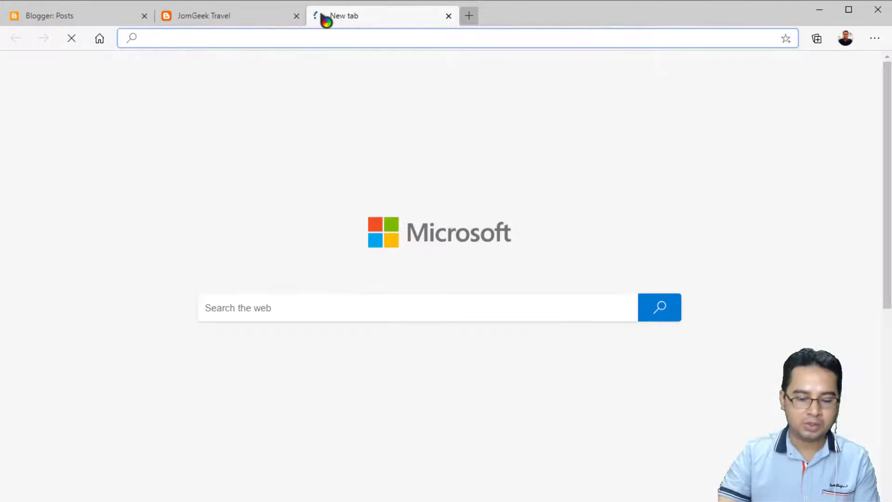
text(widget waktu solat)
key(Return)
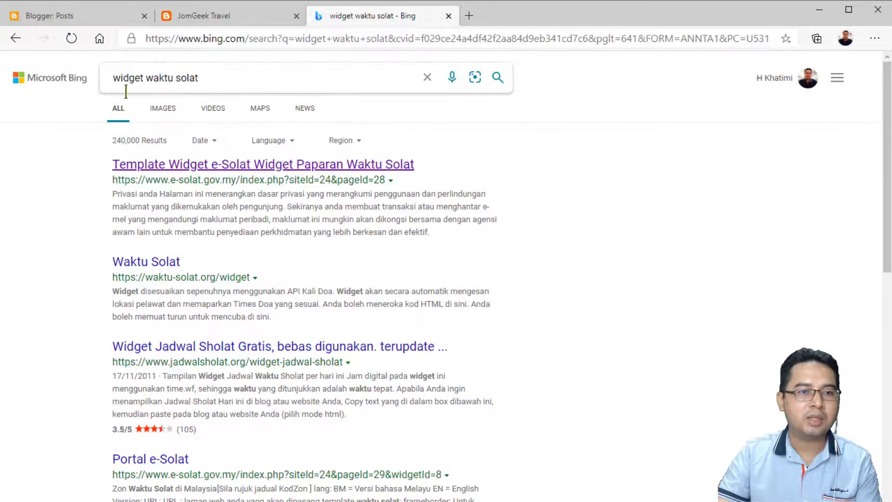
click(184, 173)
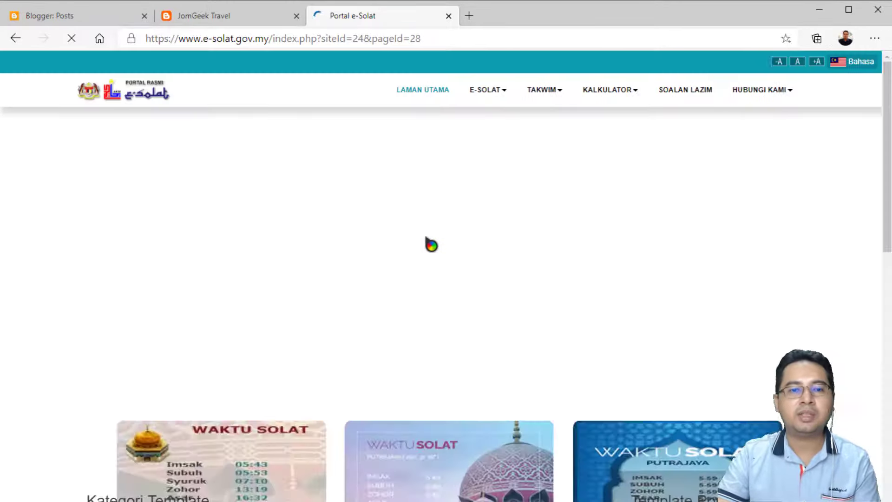
scroll(446, 279, down, 5)
click(333, 255)
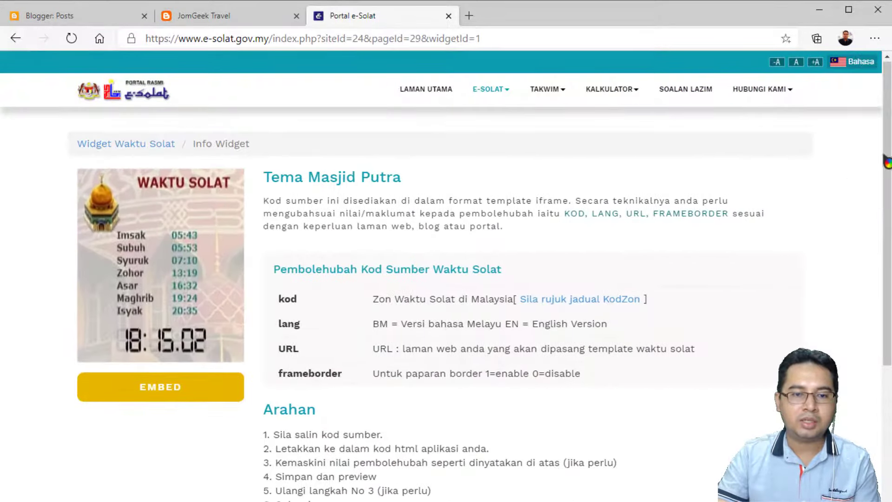
Open the embed code of the Tema Masjid Putra prayer-time widget and copy all of it
scroll(369, 274, down, 3)
scroll(777, 193, up, 2)
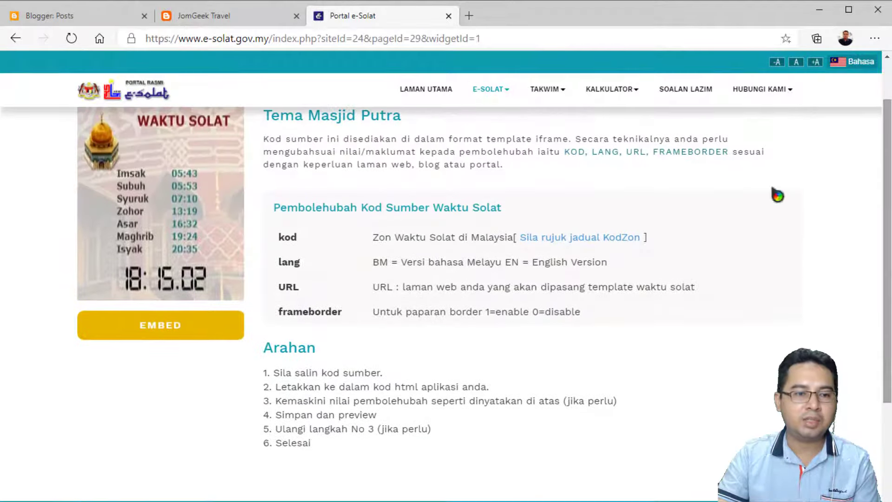
click(166, 331)
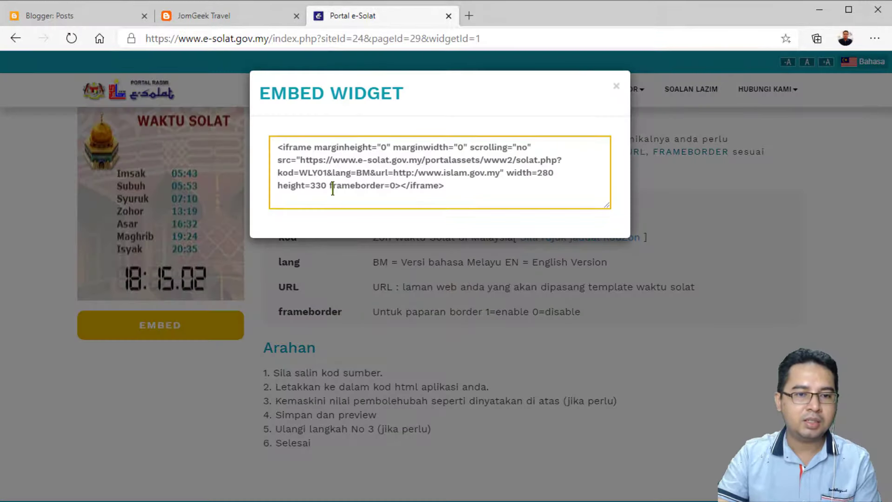
click(331, 183)
key(ctrl+a)
key(ctrl+c)
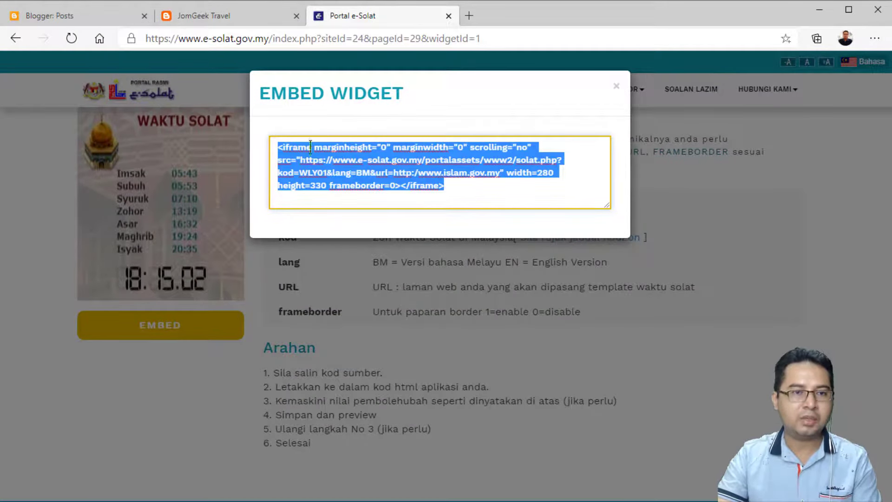
Return to Blogger, open the blog's layout and add an HTML/JavaScript gadget to the sidebar-right-1 section
click(70, 17)
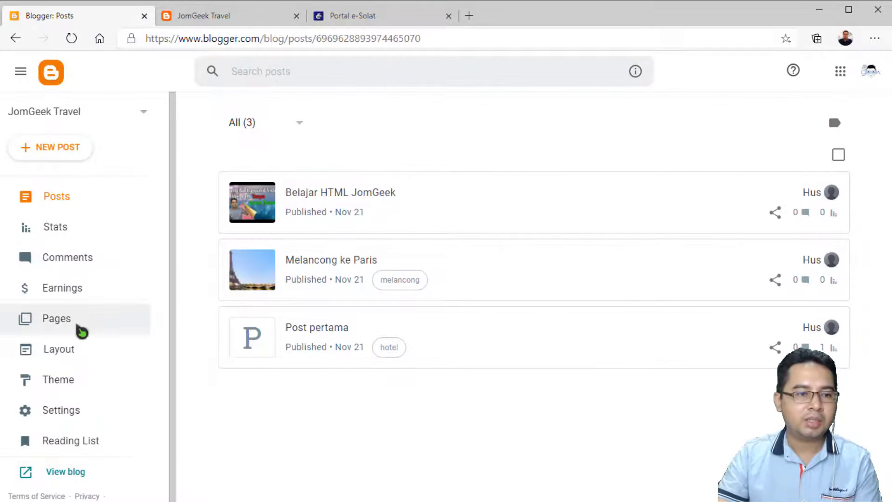
click(67, 357)
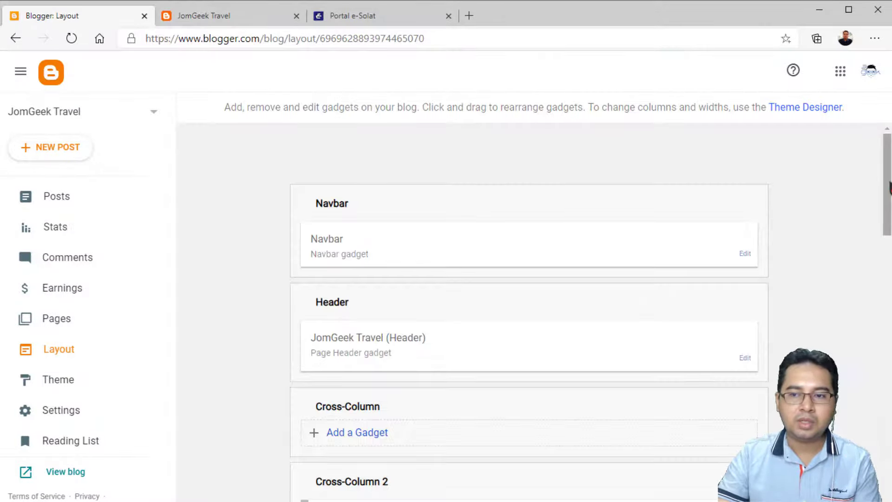
drag(887, 191, 872, 268)
click(659, 297)
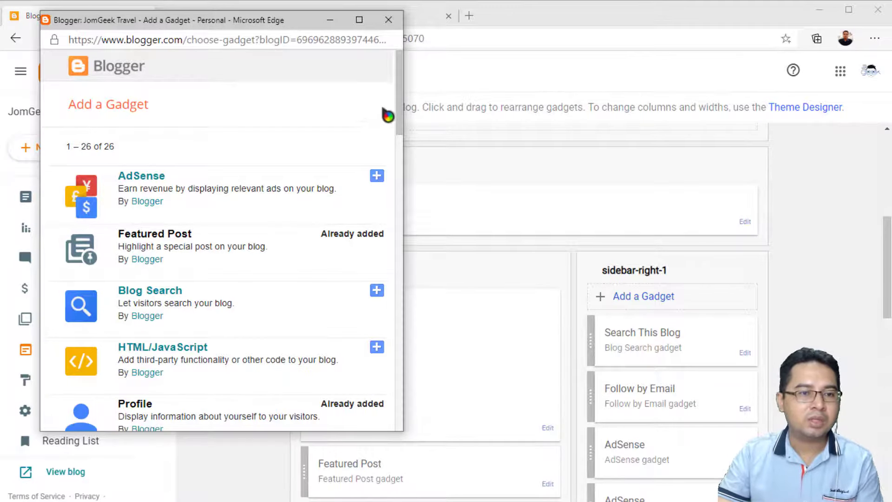
scroll(404, 123, down, 2)
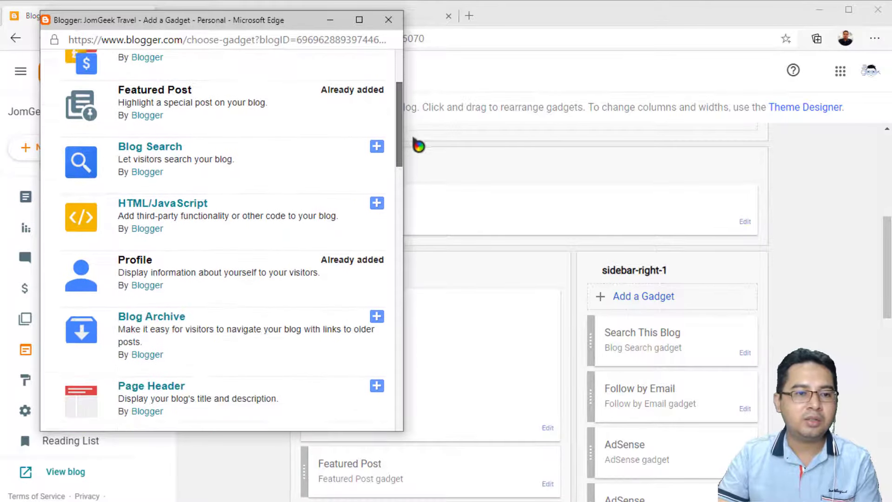
click(377, 202)
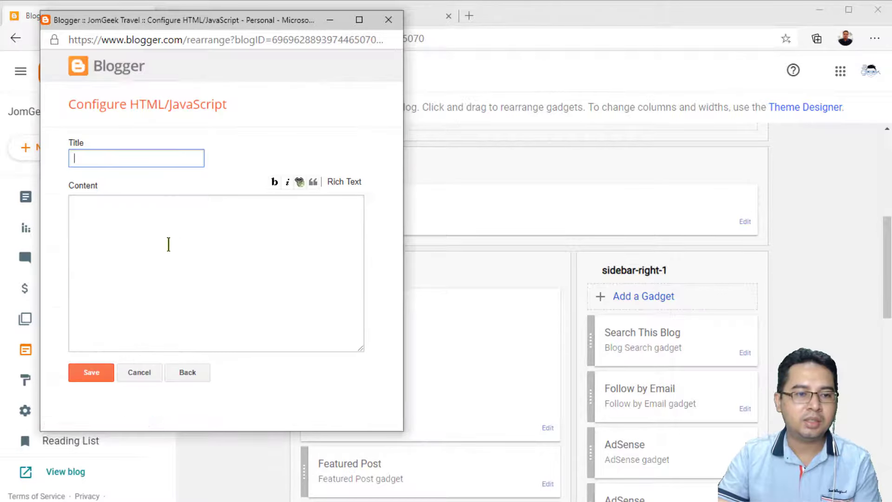
Paste the copied iframe code as the gadget's content, title it "Waktu Solat" and save it
click(168, 240)
key(ctrl+v)
click(135, 159)
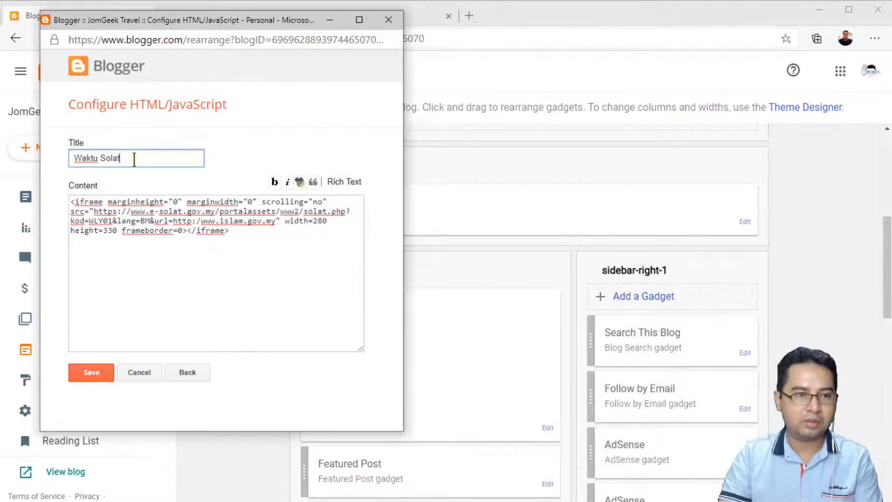
click(92, 372)
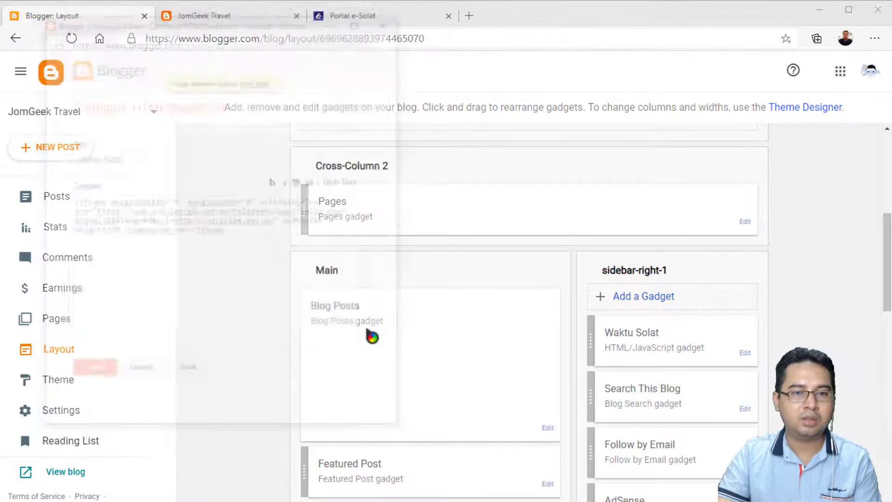
Reload the live blog to check the Waktu Solat gadget in the sidebar, and return to the e-Solat page
click(223, 15)
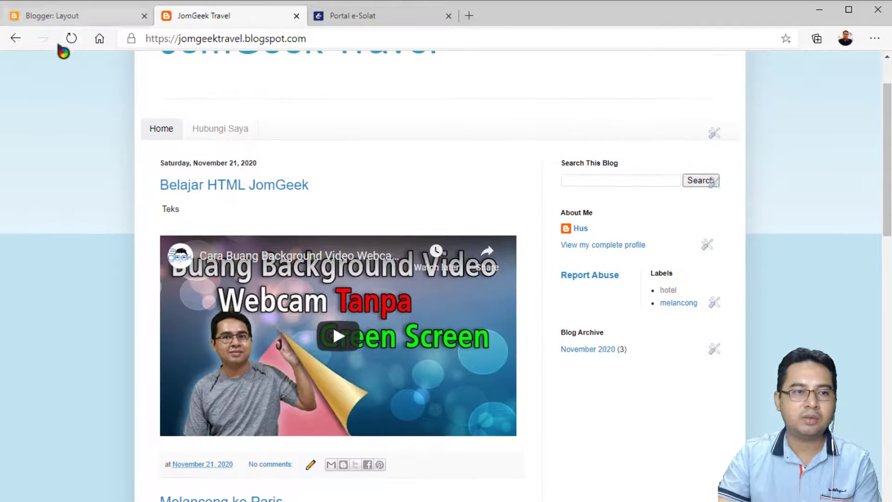
click(71, 38)
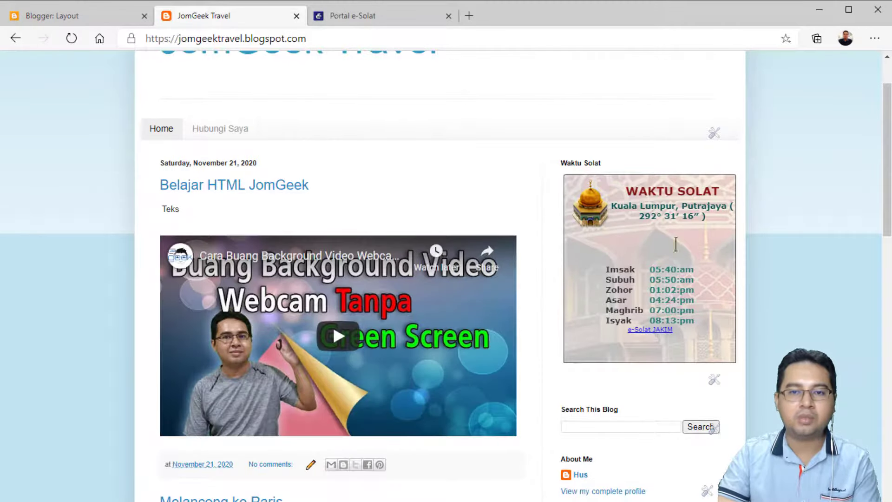
click(364, 17)
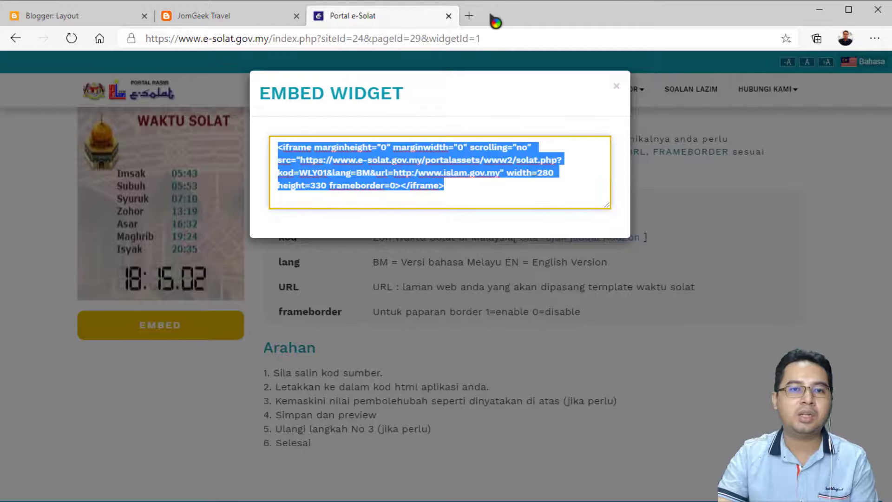
Search the web in a new browser tab for "clock widget for blog"
click(469, 16)
text(clock )
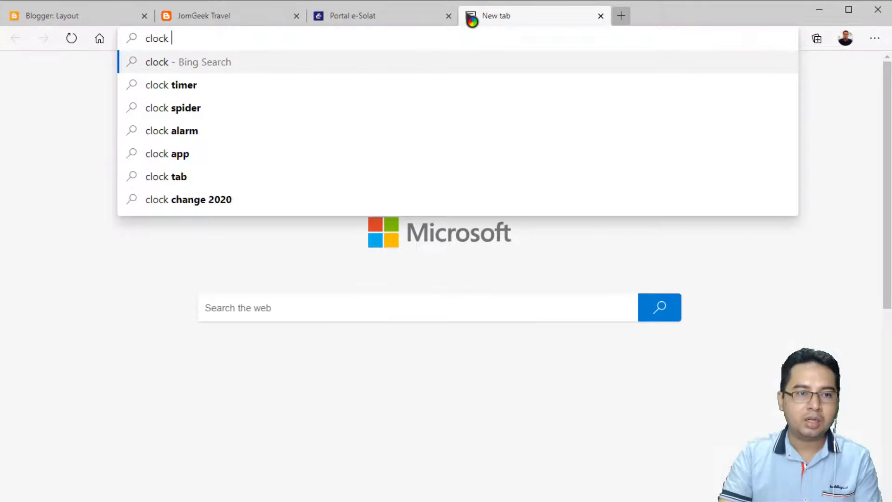
text(widget for blog)
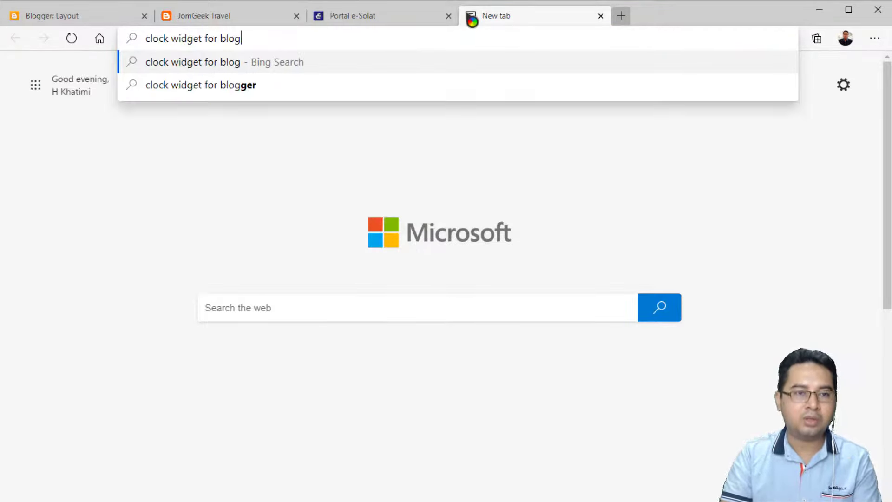
key(Return)
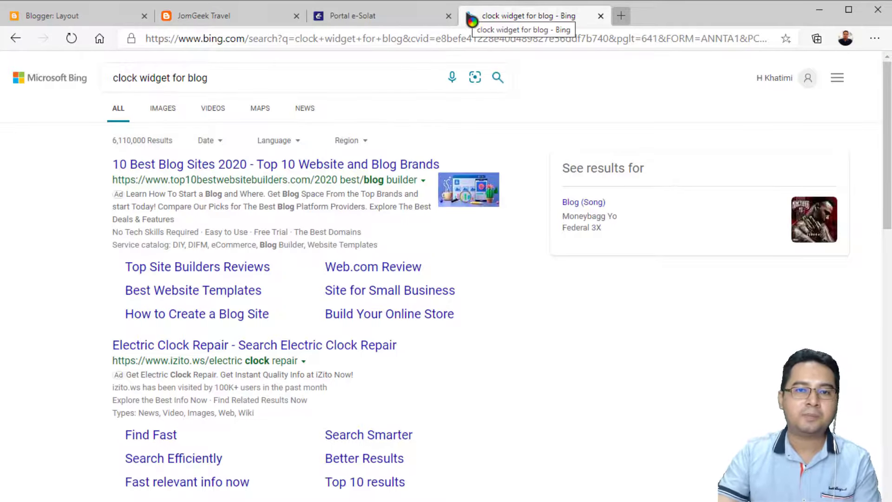
Open the Booked.net clock widgets page from the results and close the search and e-Solat tabs
scroll(336, 269, down, 1)
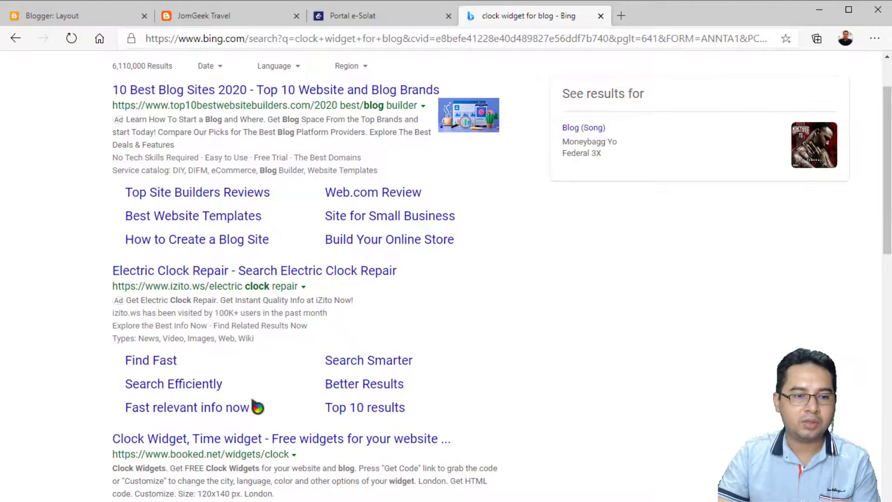
click(255, 450)
middle_click(526, 22)
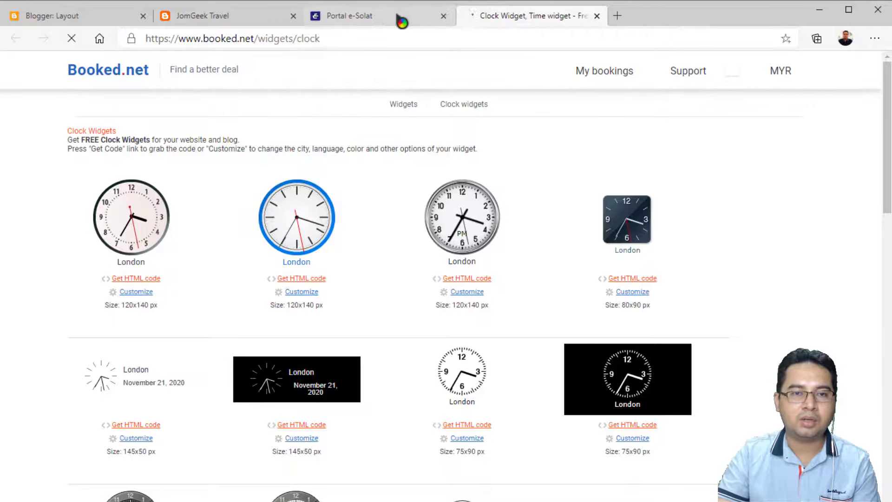
middle_click(384, 18)
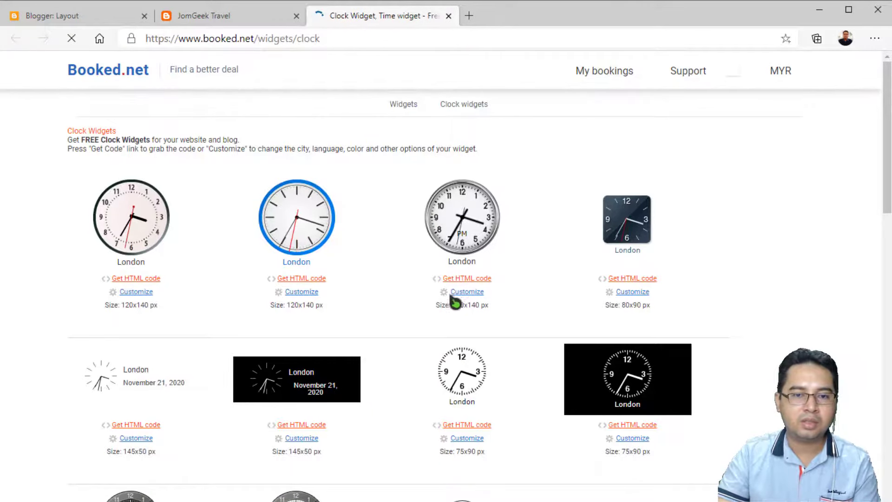
Customize the round silver 120x140 px clock widget with the PM indicator, setting its location to Kuala Lumpur
scroll(605, 315, down, 5)
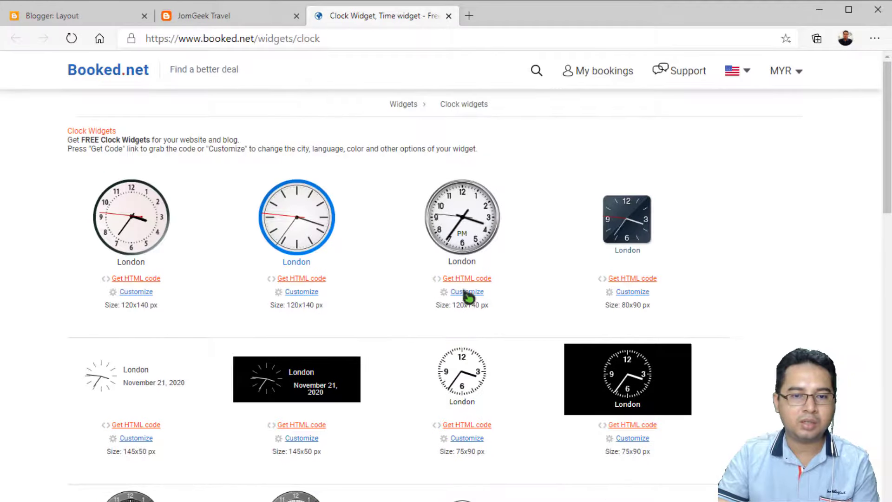
click(465, 293)
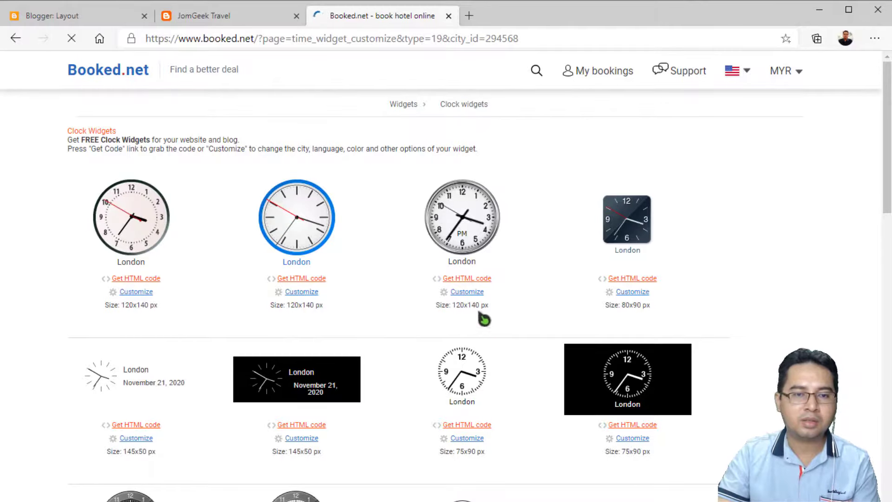
click(223, 227)
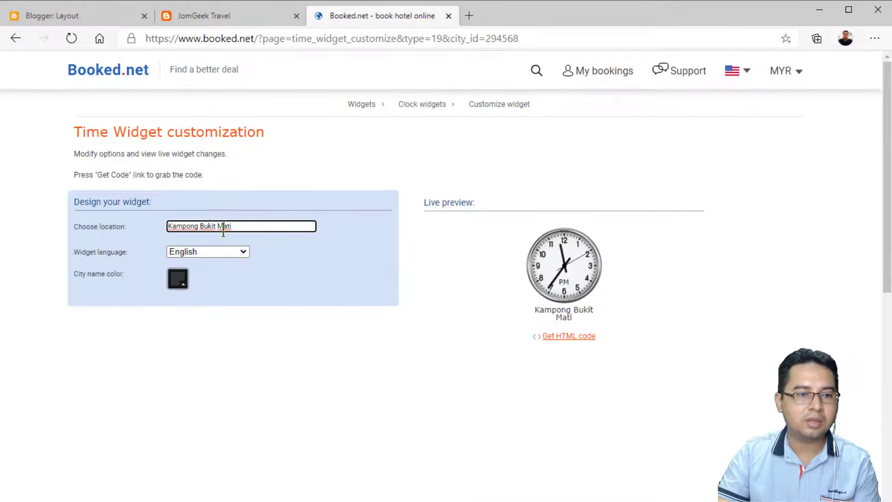
drag(250, 228, 169, 229)
text(k)
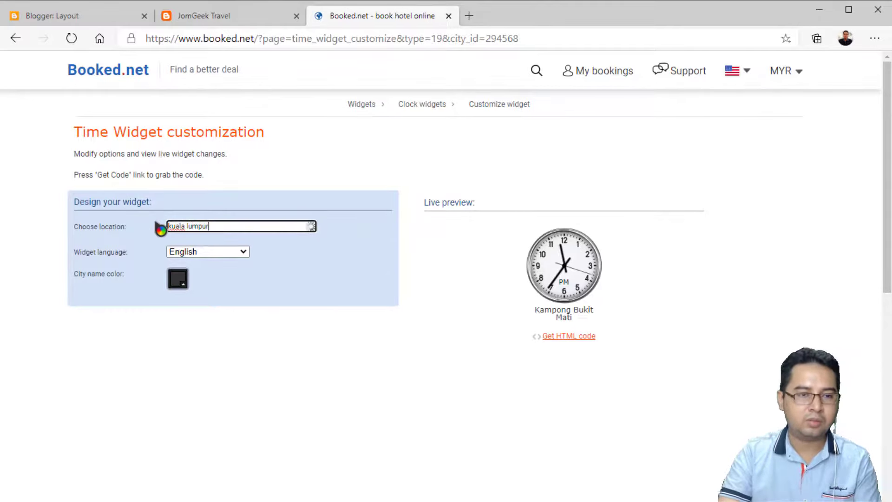
text(uala lumpur)
click(212, 245)
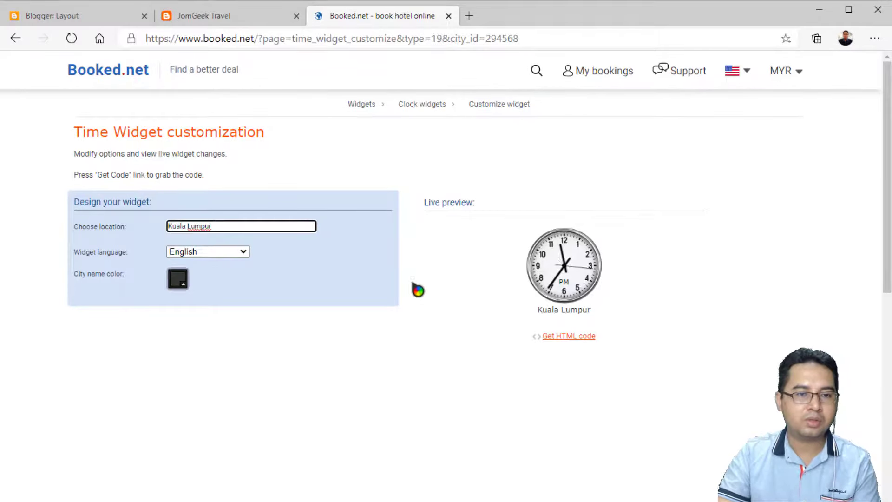
click(423, 267)
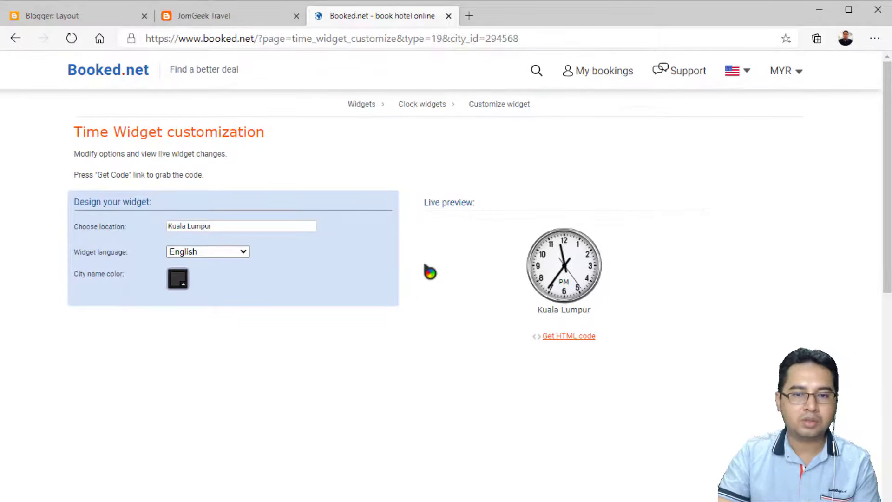
Get the HTML code of the Kuala Lumpur clock widget and copy all of it
click(562, 339)
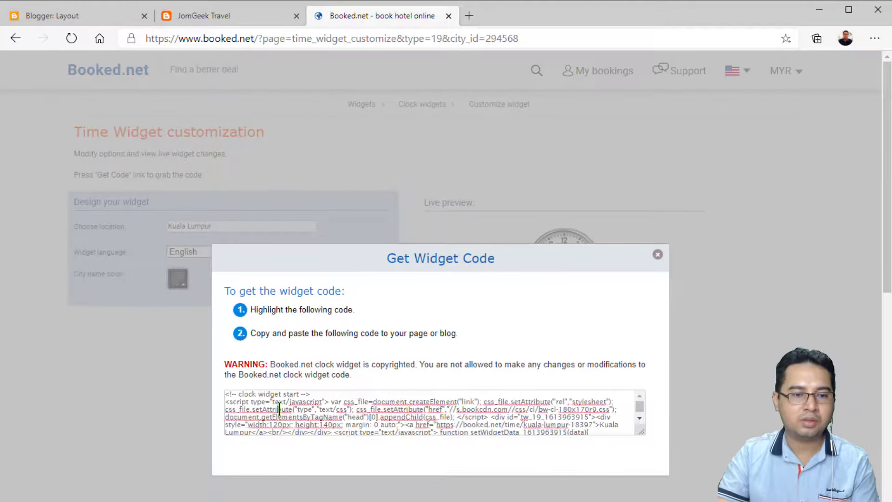
click(279, 410)
key(ctrl+c)
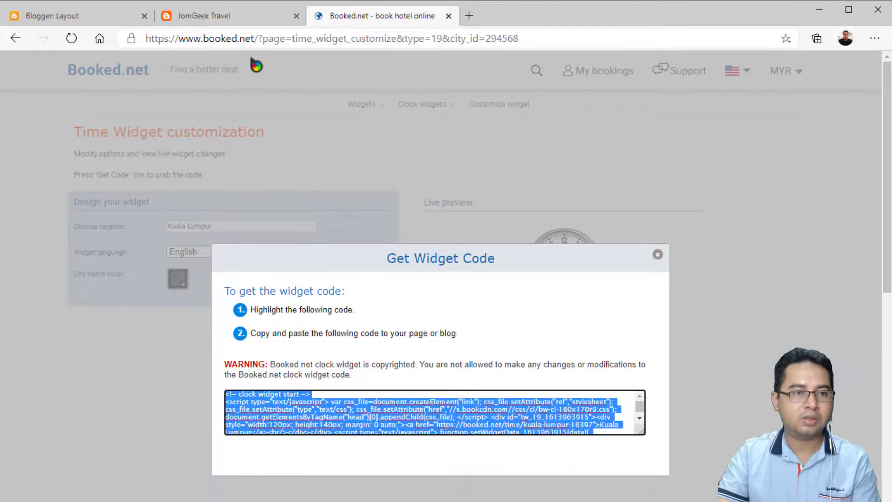
Return to the Blogger layout and add another HTML/JavaScript gadget to the sidebar-right-1 section
click(88, 16)
scroll(558, 288, down, 3)
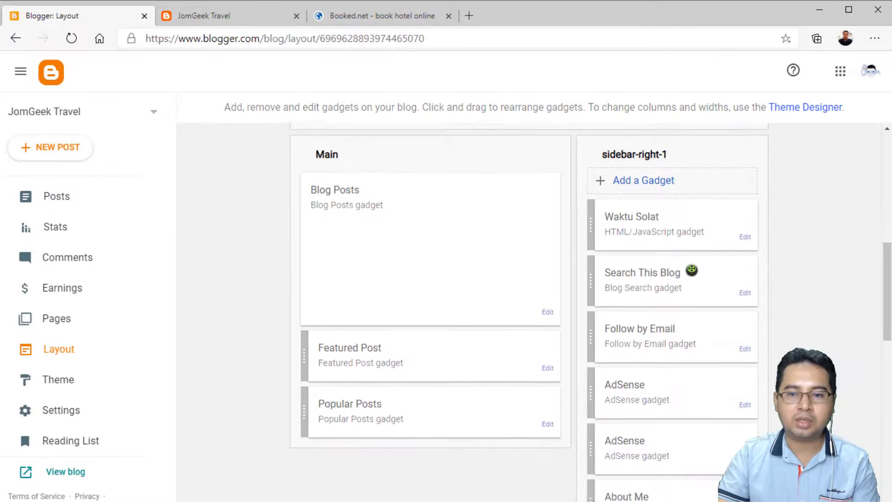
click(643, 185)
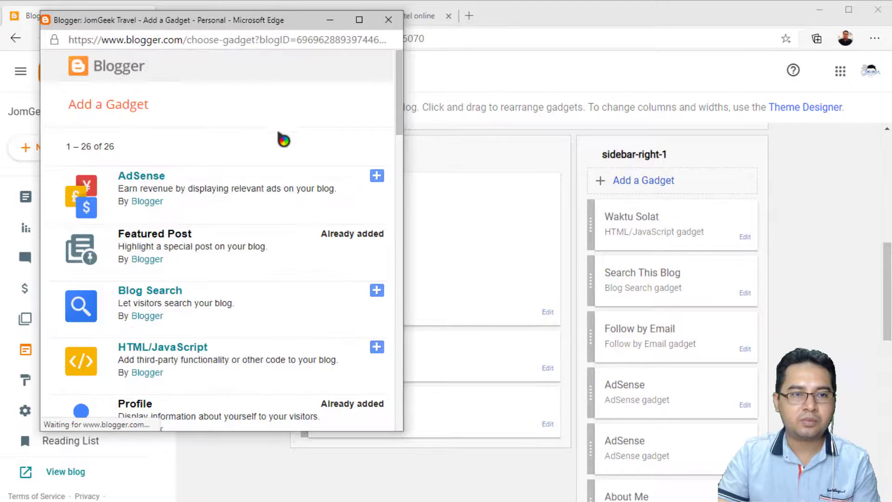
scroll(173, 235, down, 2)
click(174, 238)
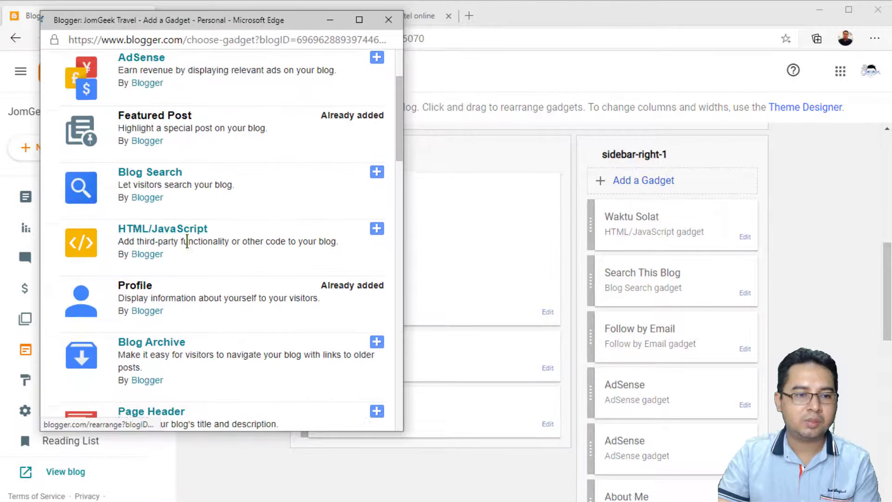
scroll(285, 259, down, 2)
click(167, 243)
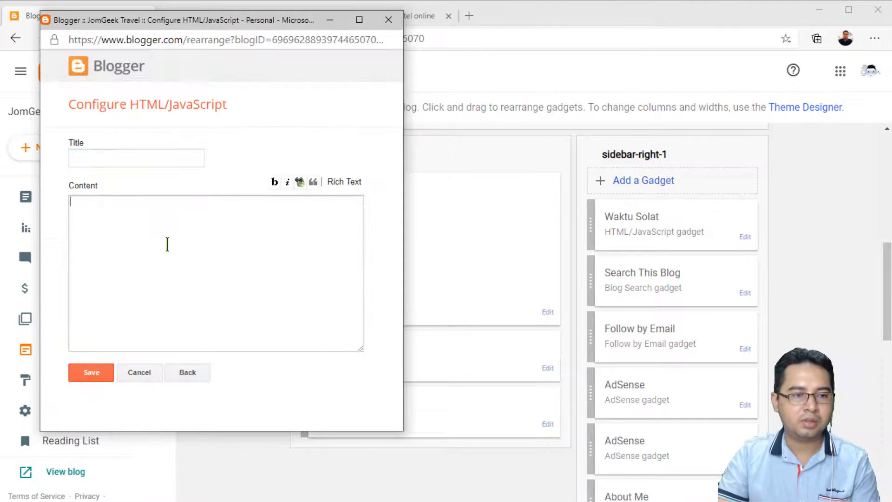
Paste the copied clock widget code as the gadget's content and save it without a title
key(ctrl+v)
scroll(168, 244, up, 5)
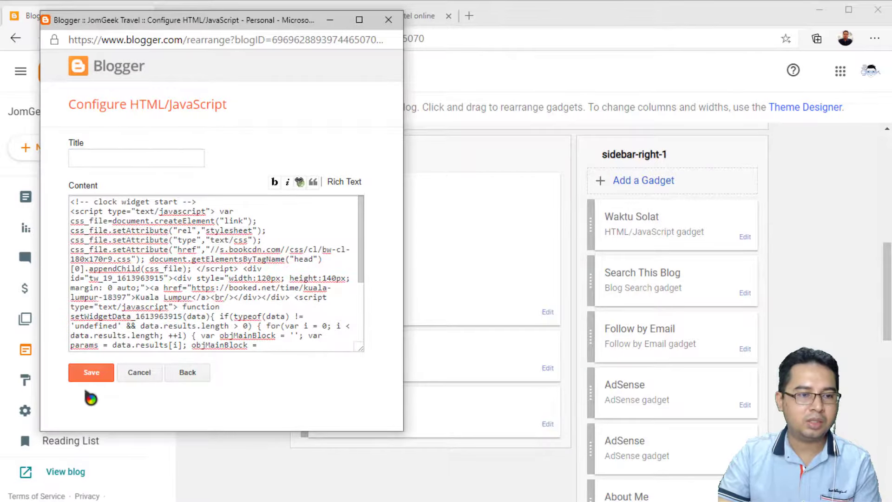
click(93, 375)
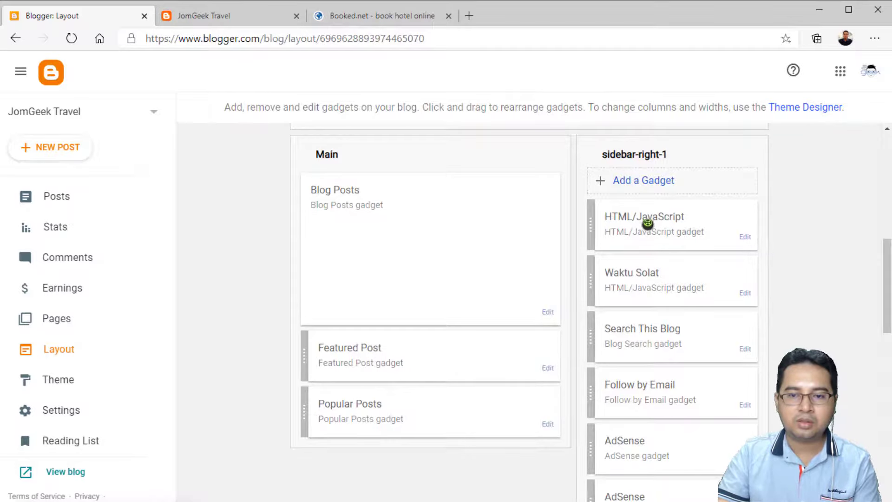
Move the untitled HTML/JavaScript gadget down into the sidebar-right-3 section, above Blog Archive
drag(652, 230, 657, 441)
scroll(681, 323, down, 5)
scroll(641, 177, down, 3)
scroll(645, 185, up, 1)
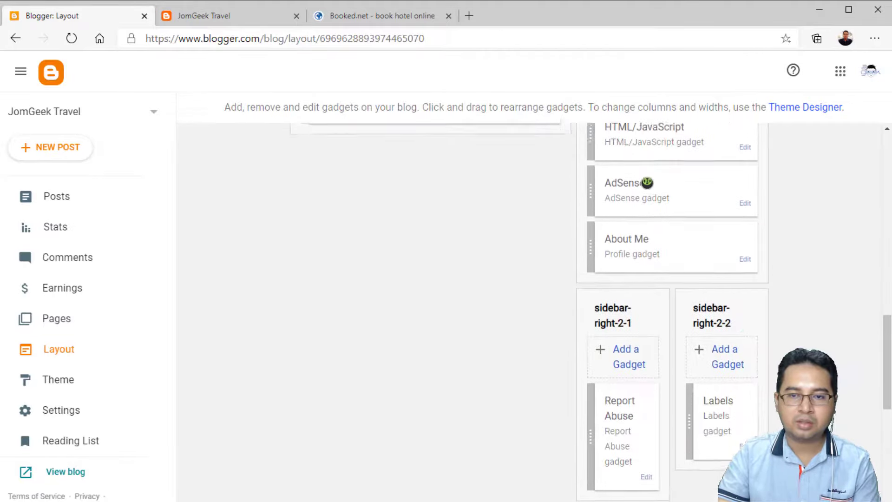
drag(634, 165, 649, 469)
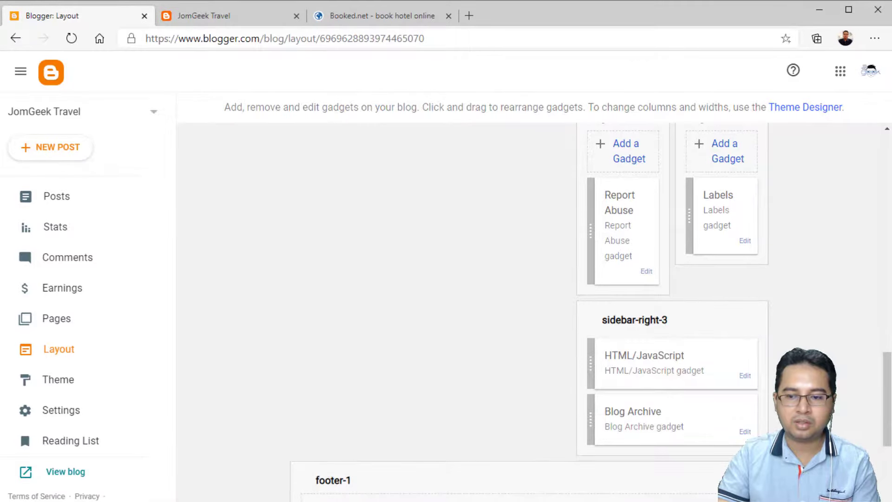
Reload the live blog to check the clock's place in the sidebar, and look over the sidebar gadgets in the Blogger layout
click(221, 19)
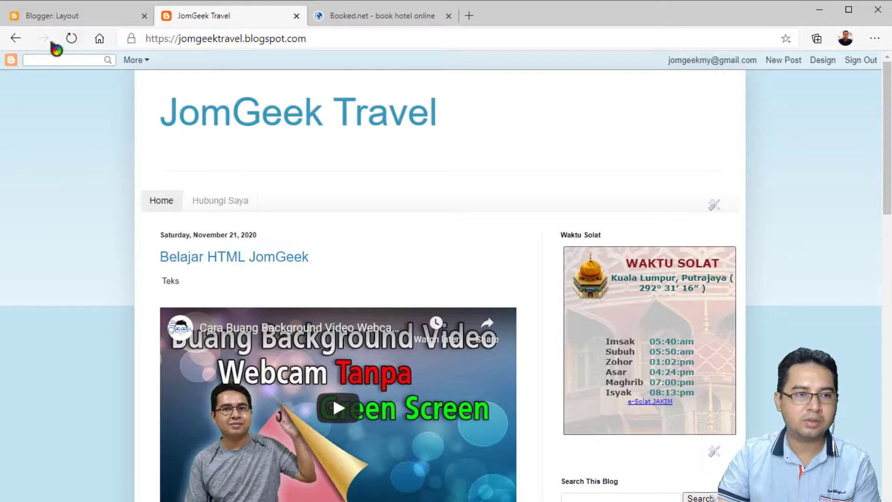
click(71, 39)
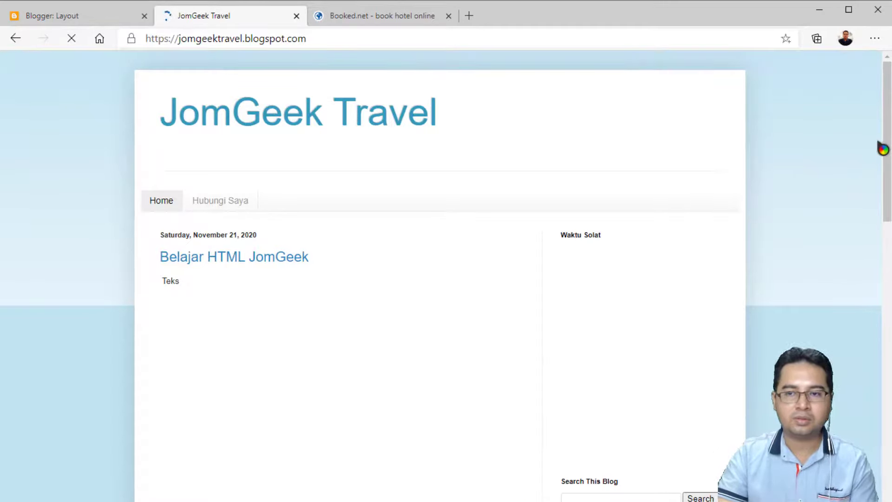
scroll(617, 240, down, 10)
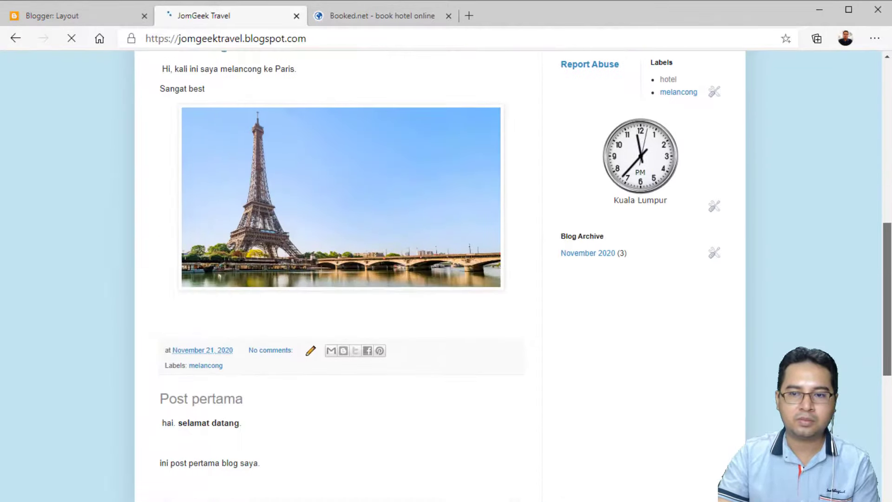
scroll(872, 205, up, 10)
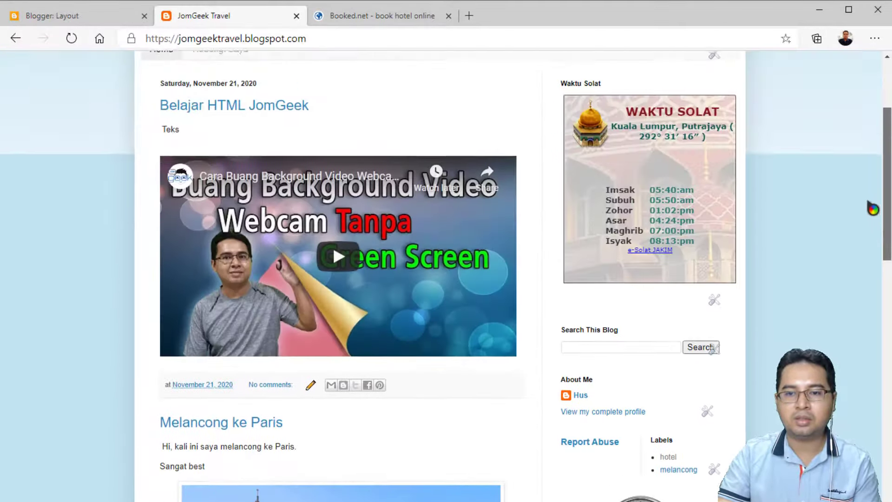
scroll(860, 176, down, 10)
scroll(876, 159, up, 10)
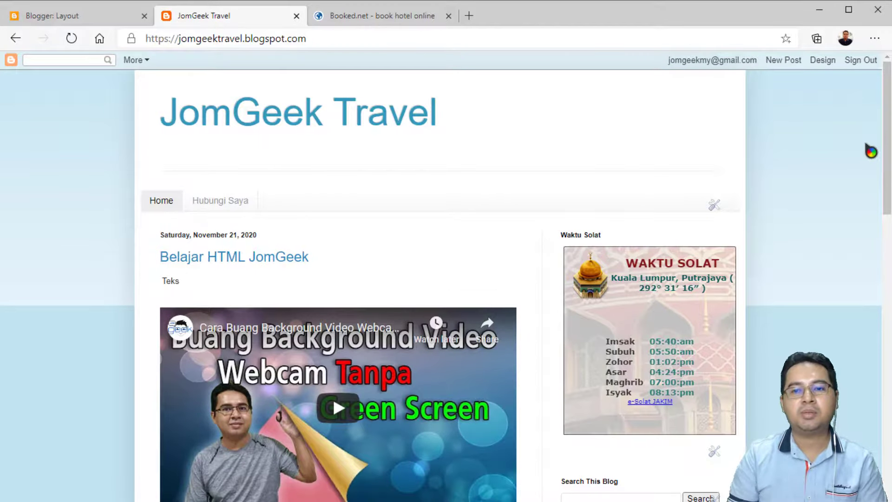
scroll(864, 186, down, 10)
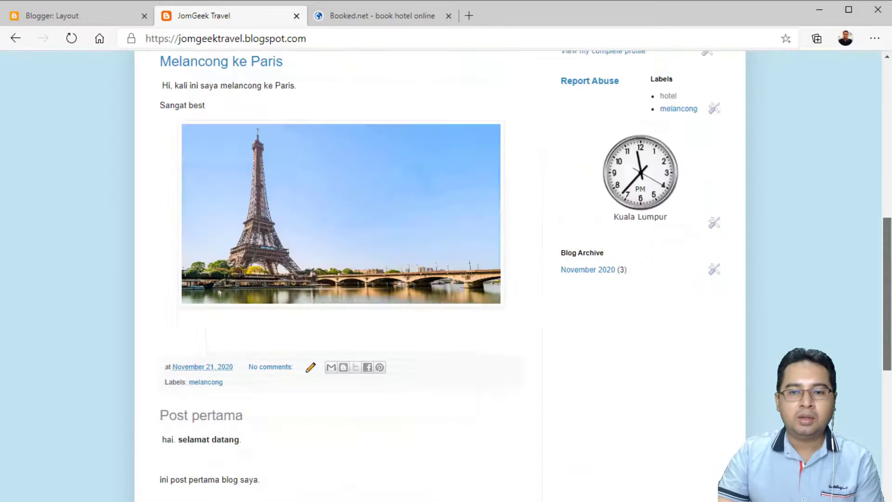
scroll(822, 249, up, 8)
scroll(820, 264, up, 3)
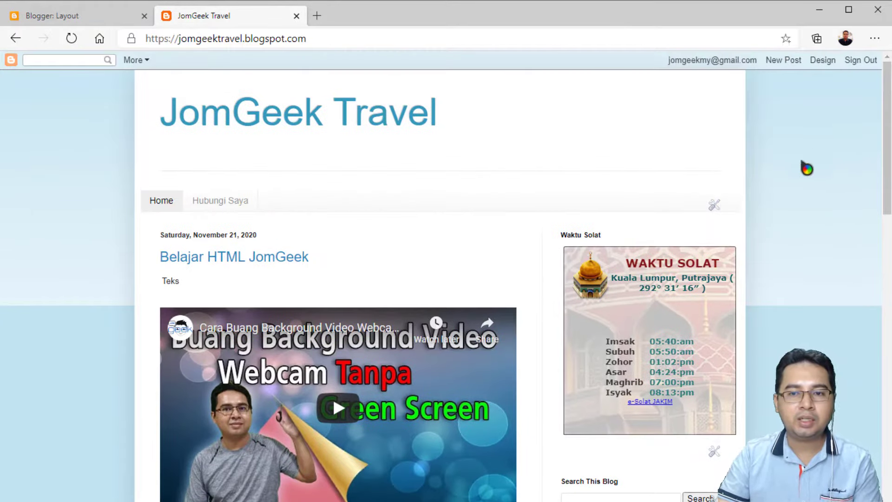
click(41, 17)
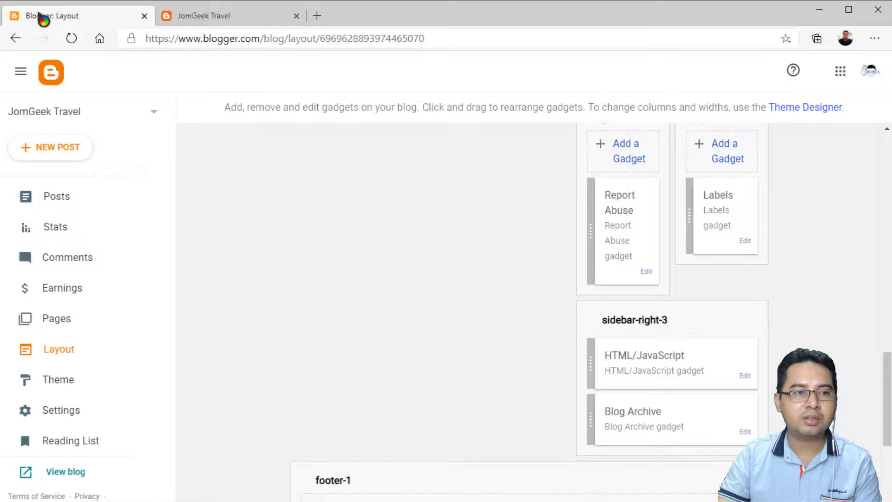
scroll(670, 294, up, 5)
scroll(669, 237, up, 10)
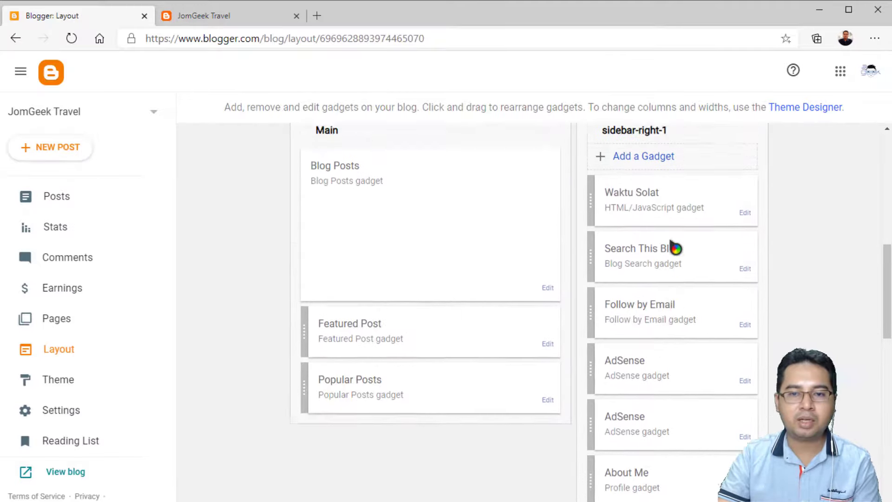
Check the clock widget in the live blog's sidebar, and open its gadget configuration window and close it without changes
click(225, 19)
scroll(711, 278, down, 5)
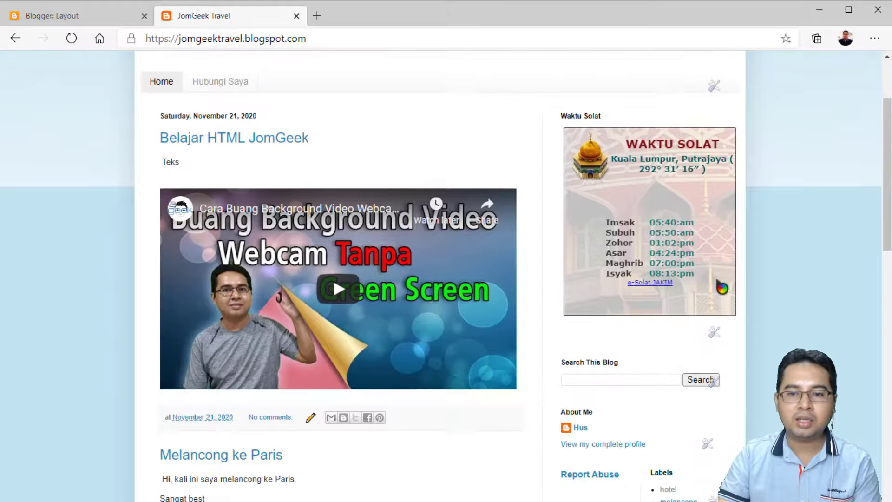
scroll(668, 308, down, 5)
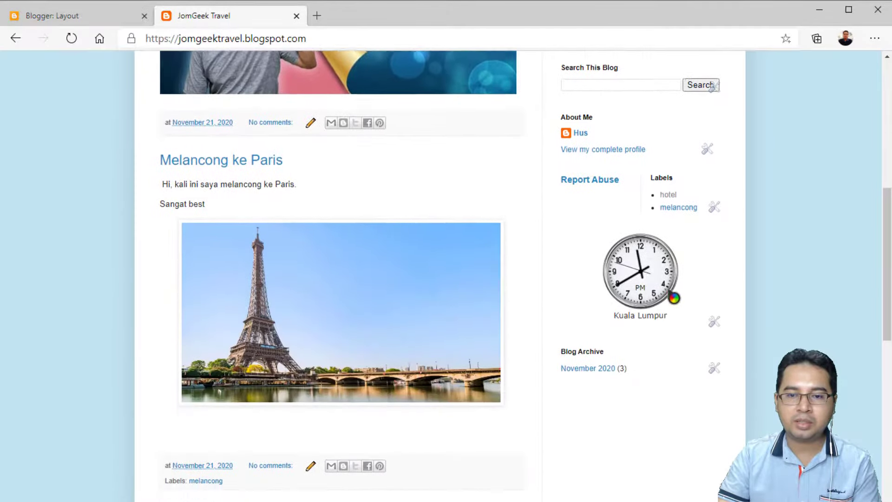
scroll(673, 203, up, 2)
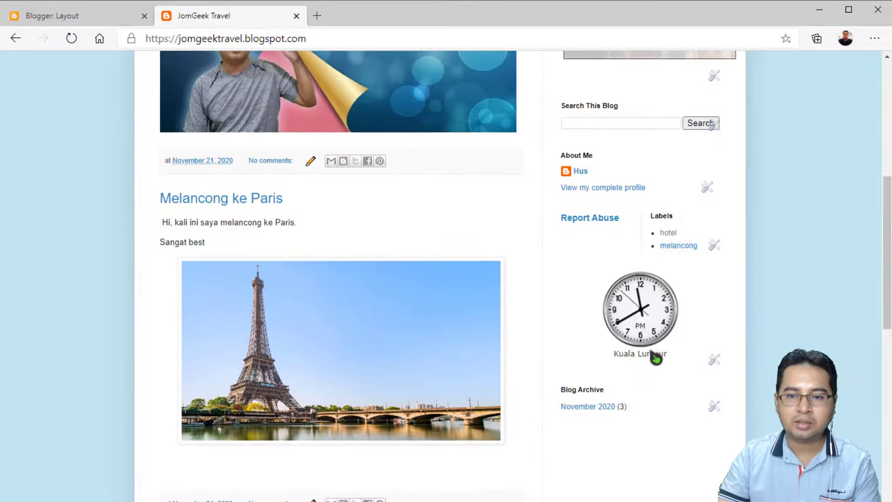
click(714, 361)
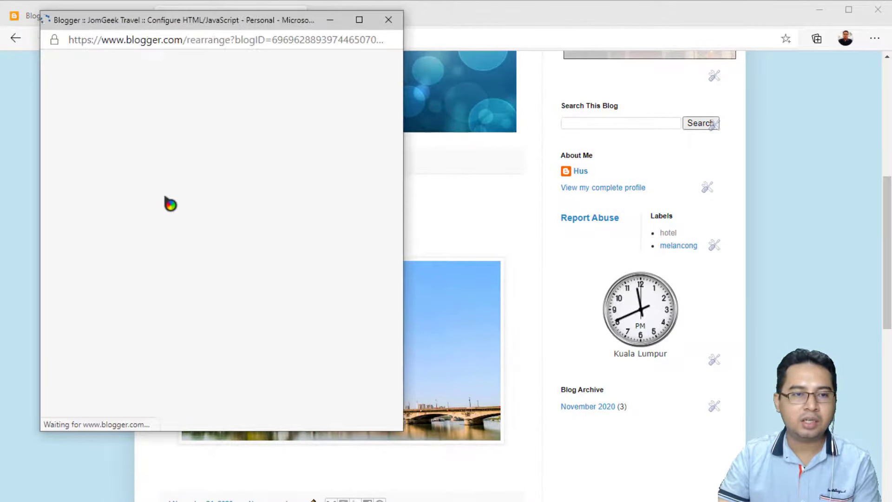
click(387, 20)
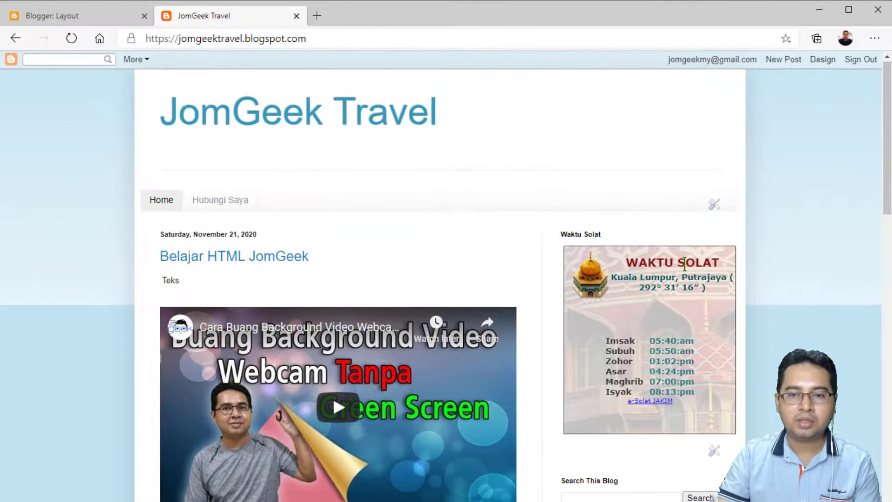
Review the prayer-time and clock widgets on the live blog, reload the page and look over its posts and sidebar from start to end
scroll(707, 394, down, 2)
scroll(501, 307, down, 8)
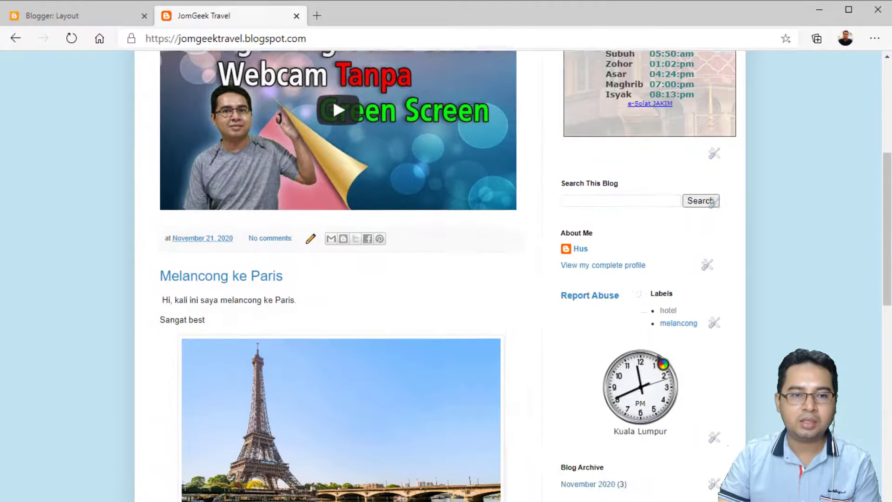
scroll(624, 274, up, 5)
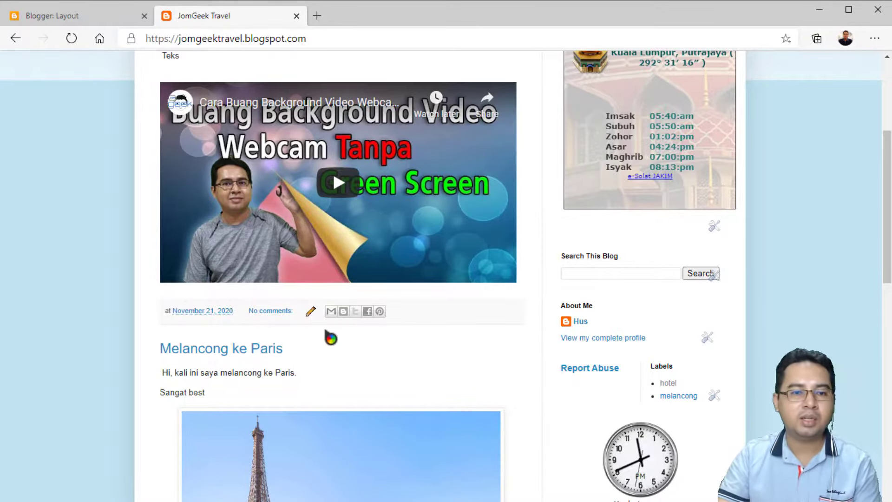
key(F5)
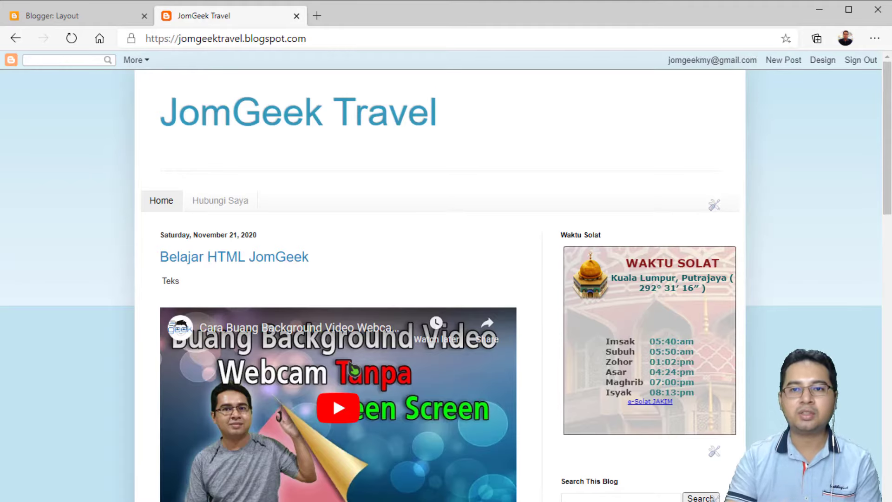
scroll(450, 291, down, 20)
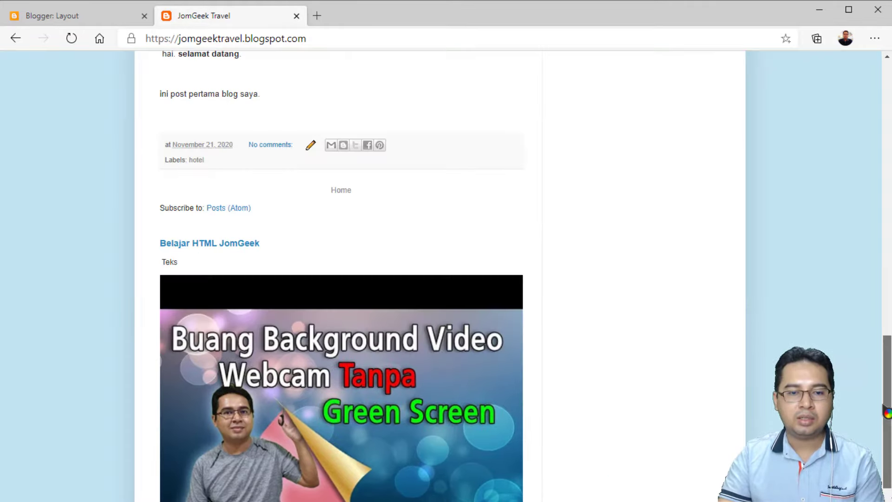
scroll(450, 291, up, 9)
scroll(842, 219, up, 3)
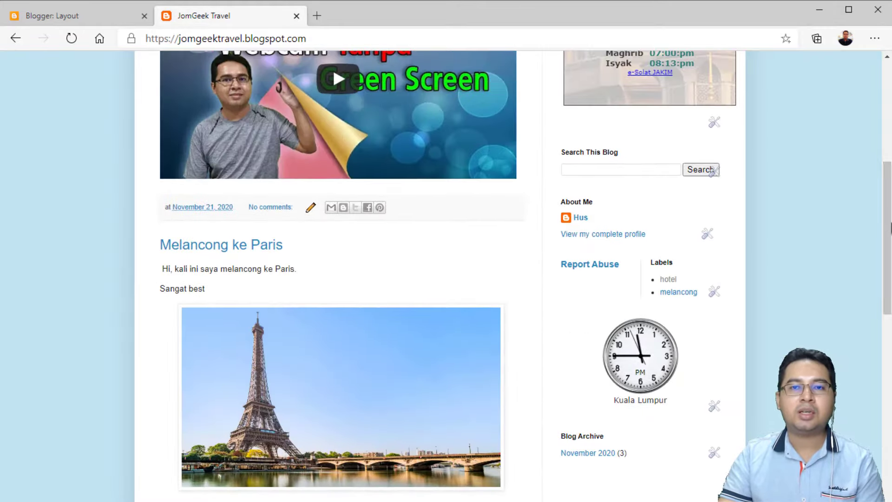
scroll(842, 218, up, 3)
scroll(842, 219, up, 5)
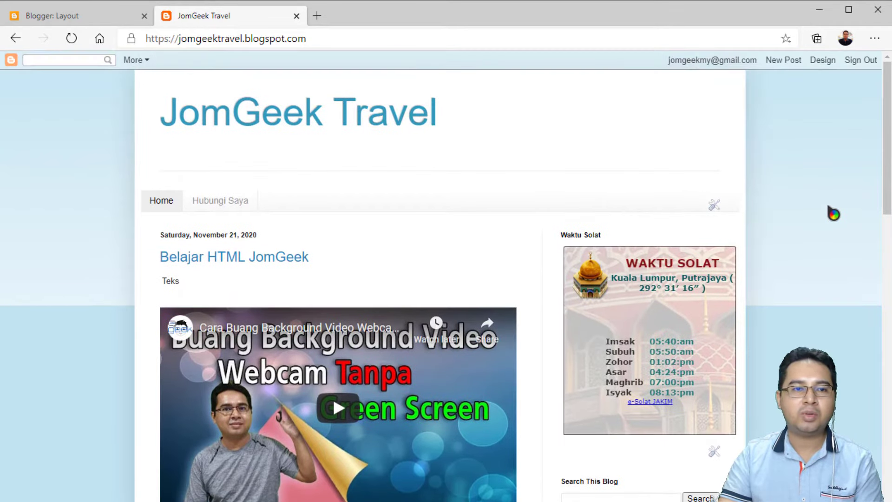